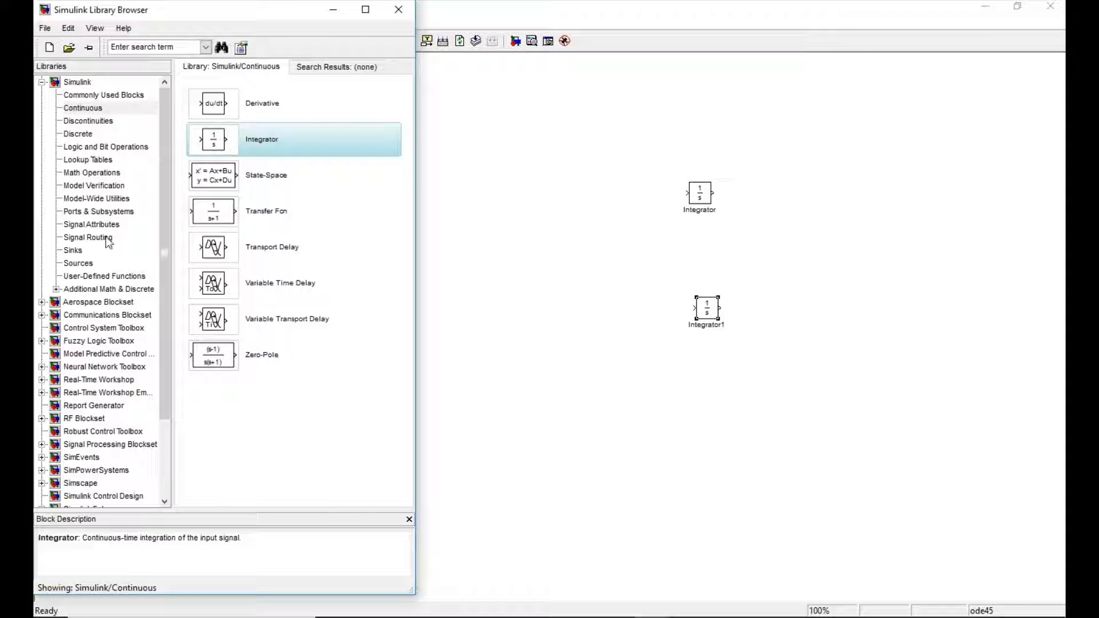
Add an Add block from the Math Operations library to the model, left of the upper integrator.
click(93, 177)
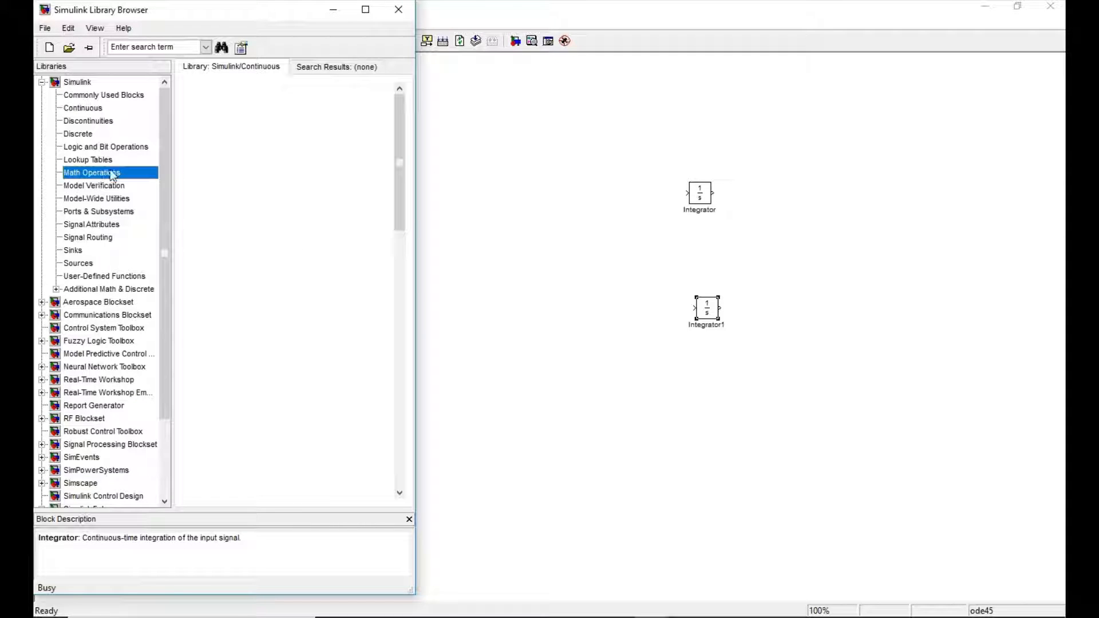
click(262, 143)
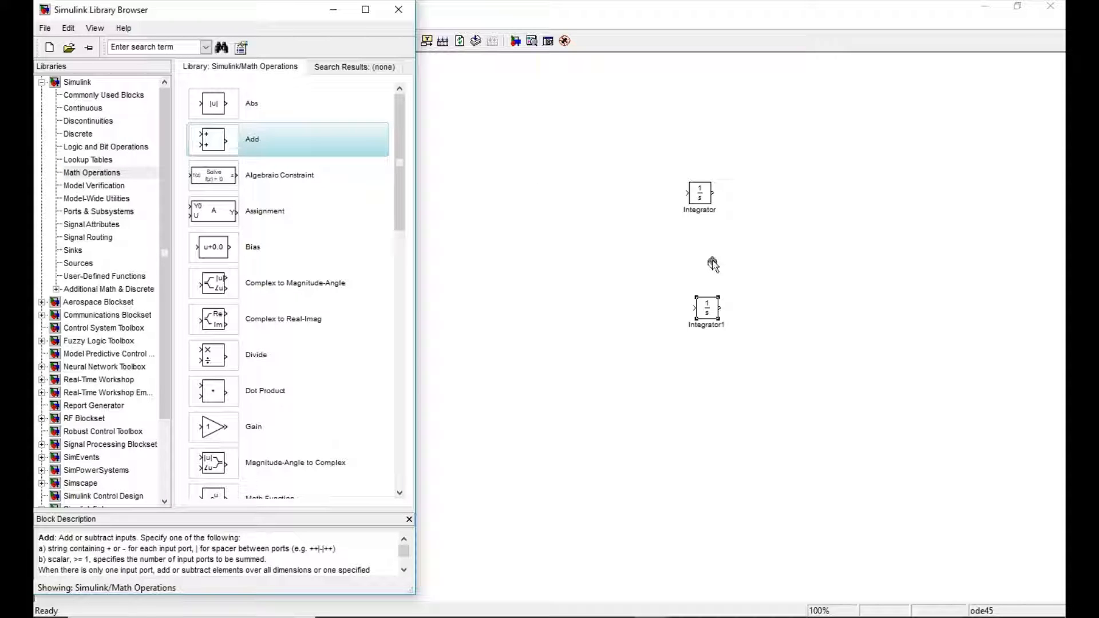
click(589, 208)
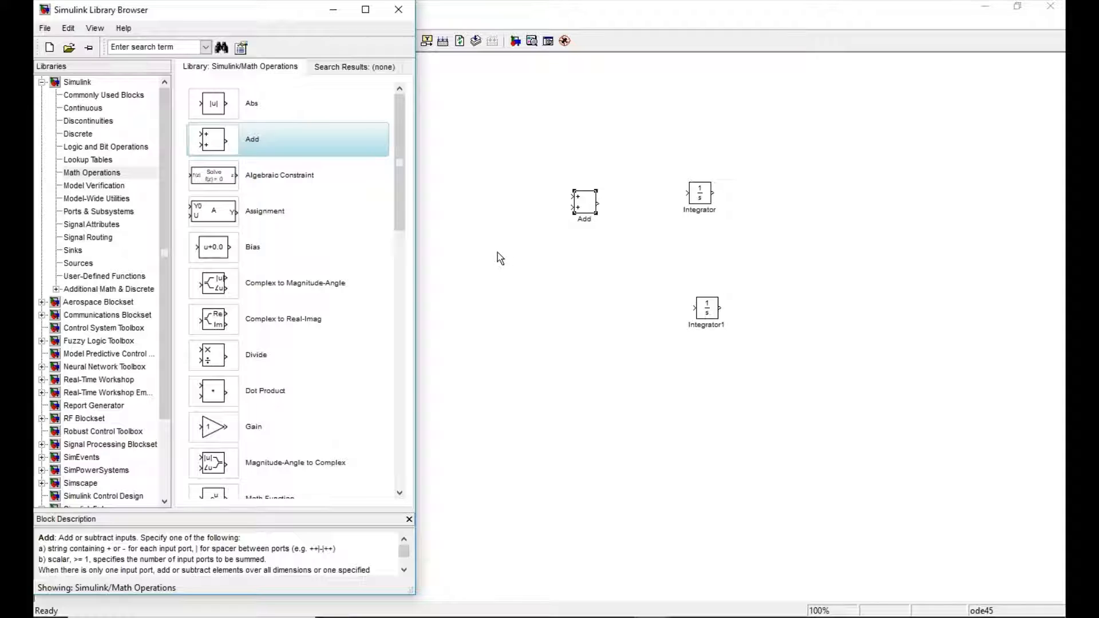
Set the Add block's list of signs to +++ so that it has three inputs.
click(581, 204)
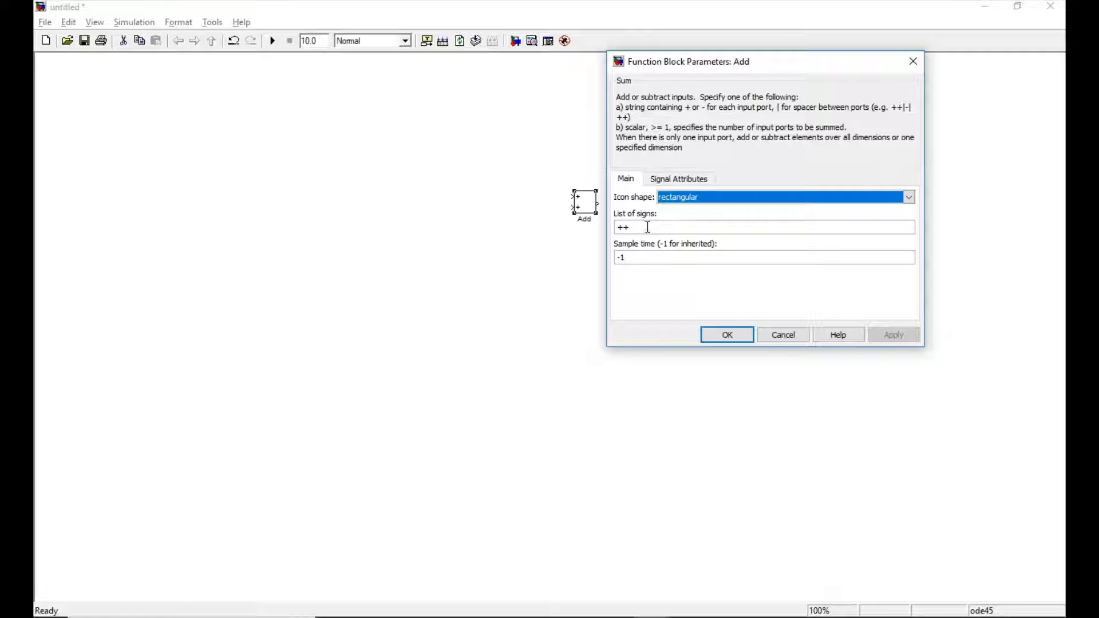
double_click(653, 229)
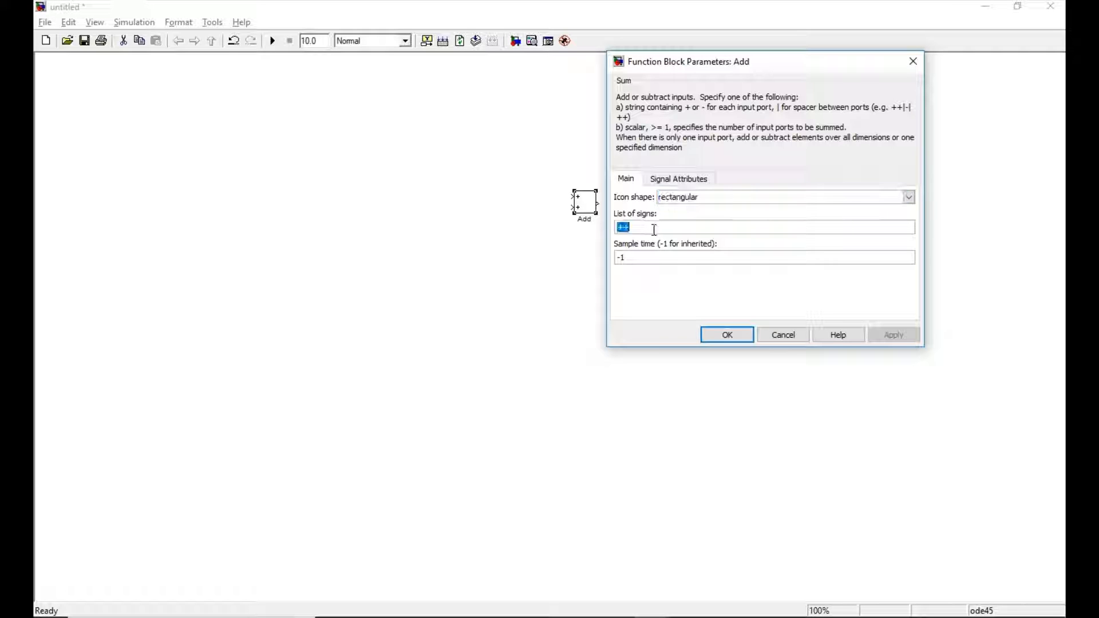
click(656, 230)
text(+)
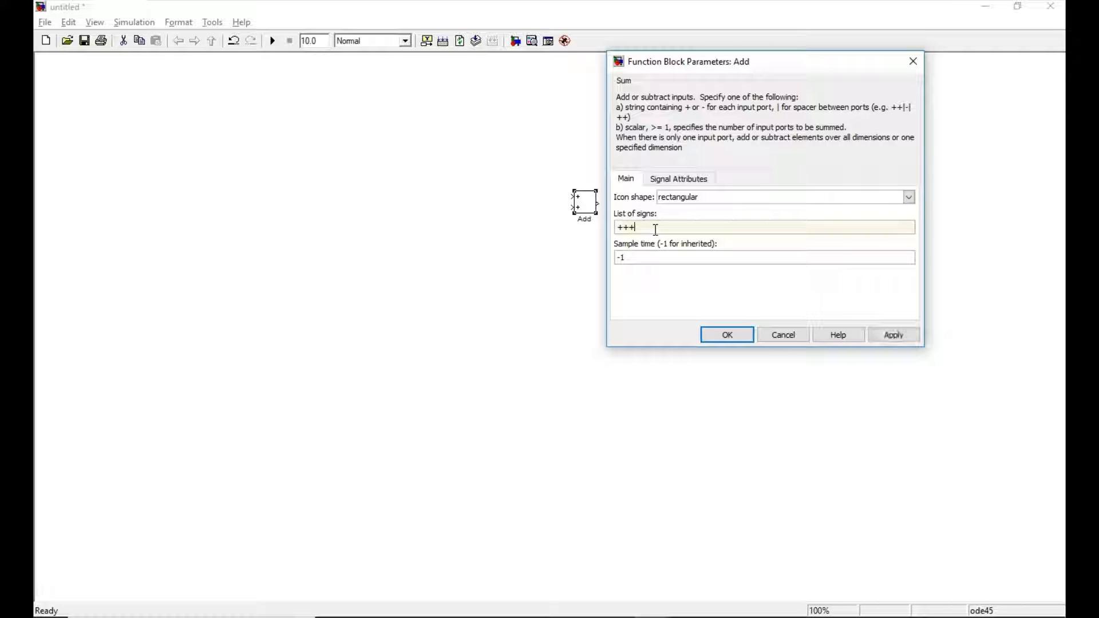
click(727, 336)
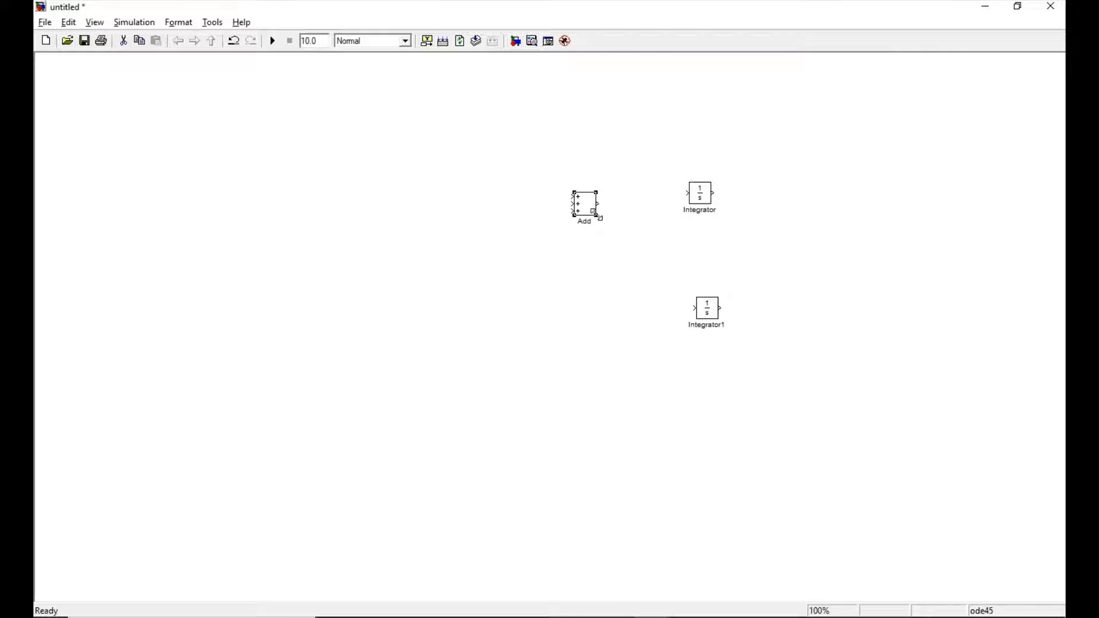
Enlarge the Add block and shift it and both integrators to the left, keeping Add ahead of the upper integrator.
drag(593, 212, 613, 243)
click(872, 291)
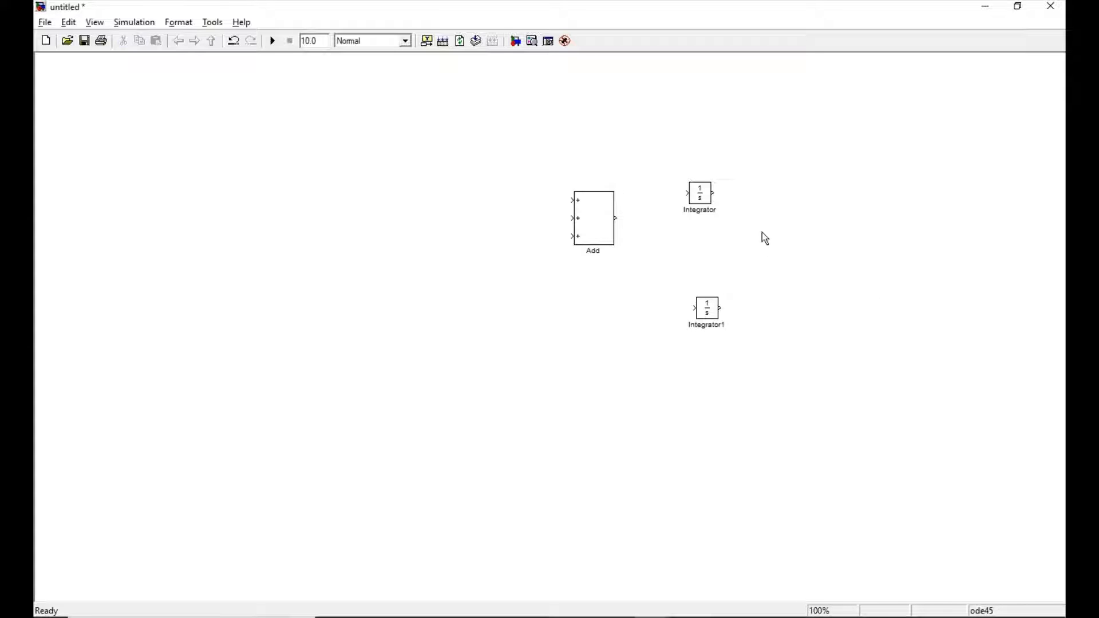
drag(588, 212, 326, 202)
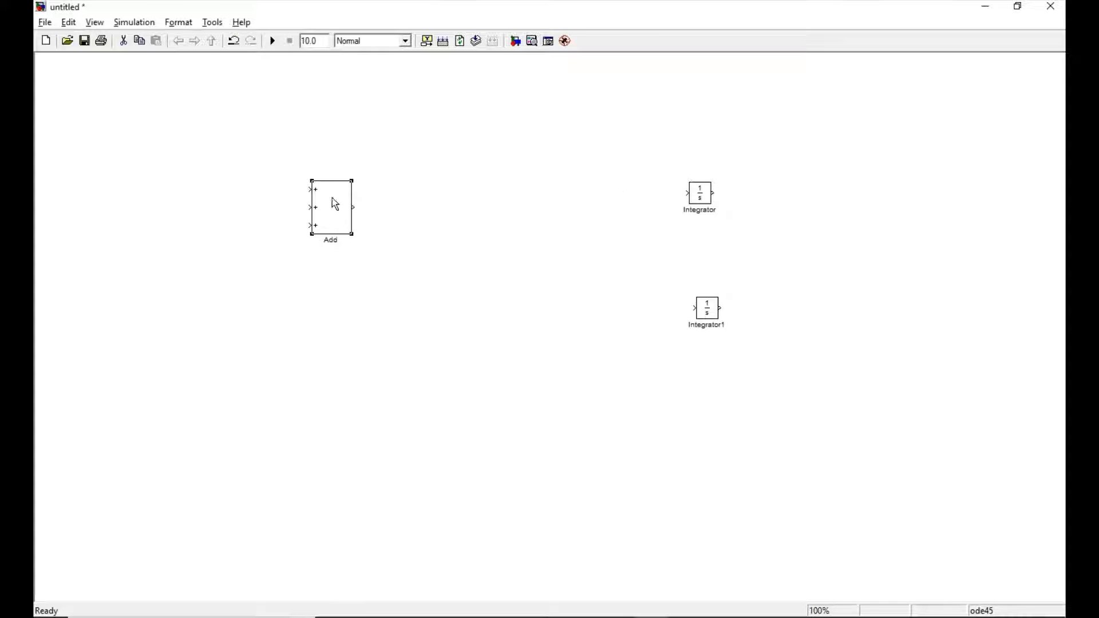
drag(699, 200, 454, 210)
drag(709, 314, 465, 328)
Duplicate the Add block and place the copy beneath the original, ahead of the lower integrator.
right_click(324, 204)
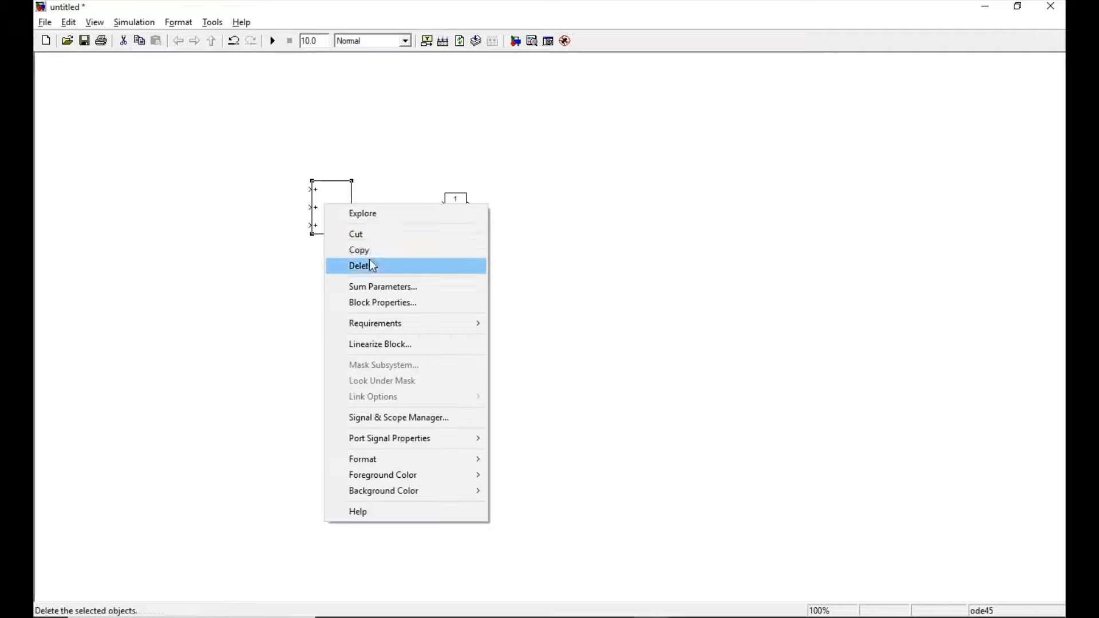
click(369, 249)
right_click(315, 306)
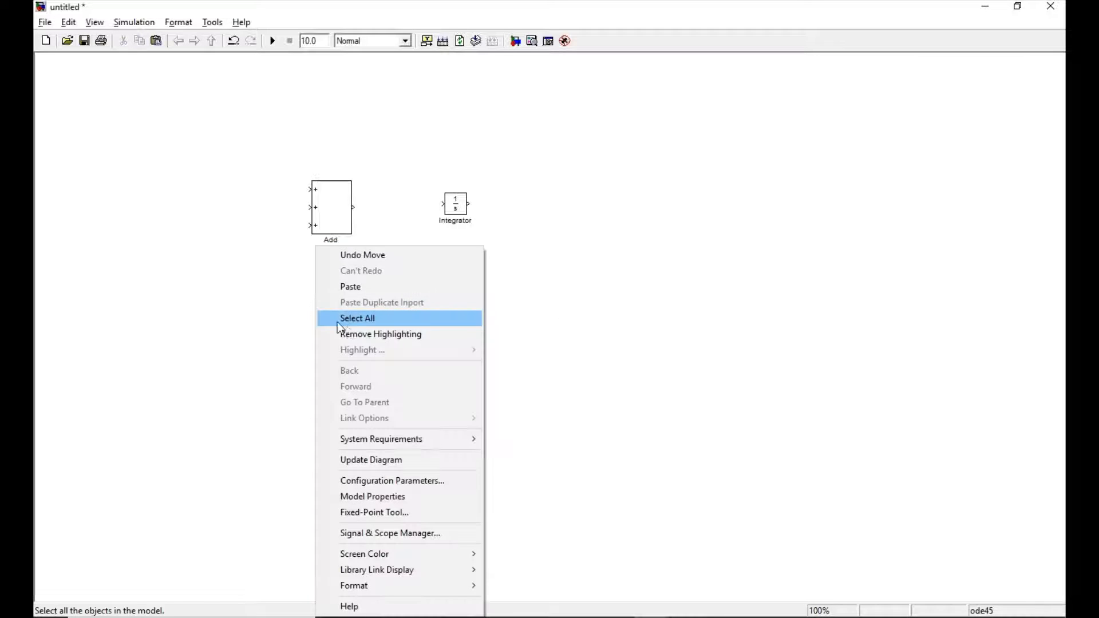
click(352, 287)
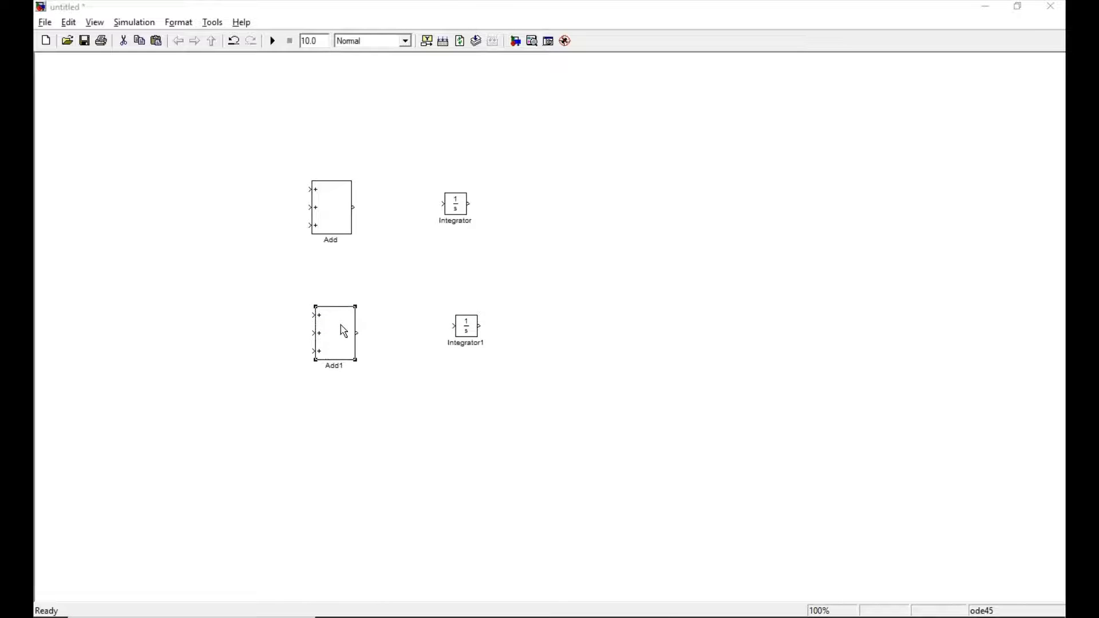
Connect each Add block to its integrator and loop the upper integrator's output back to the upper Add block's middle input.
drag(343, 331, 453, 326)
drag(353, 207, 442, 204)
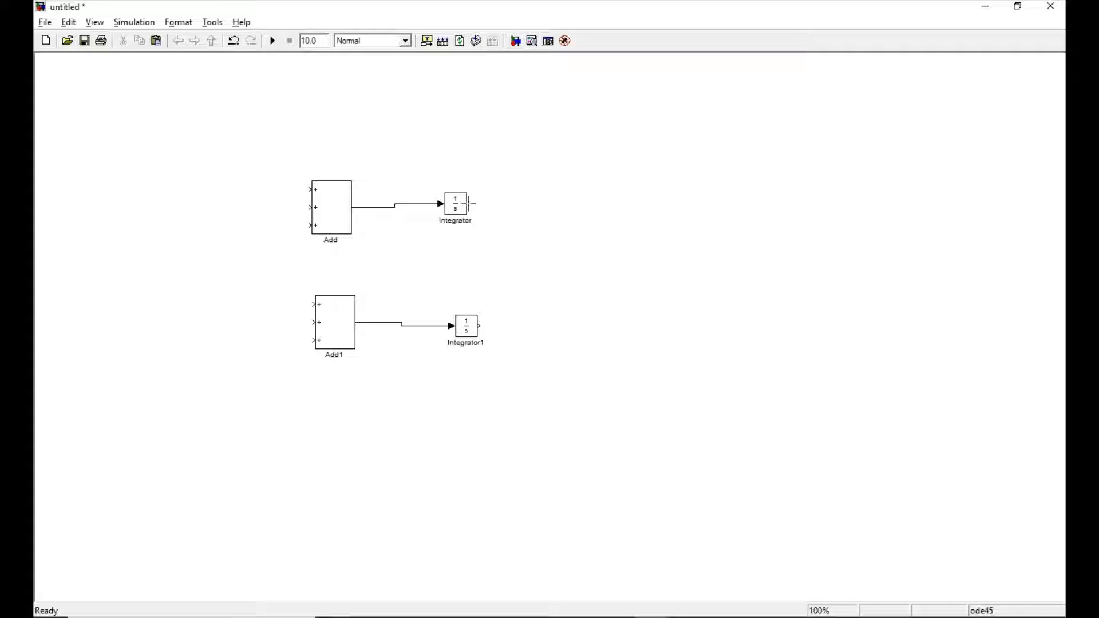
drag(468, 203, 310, 207)
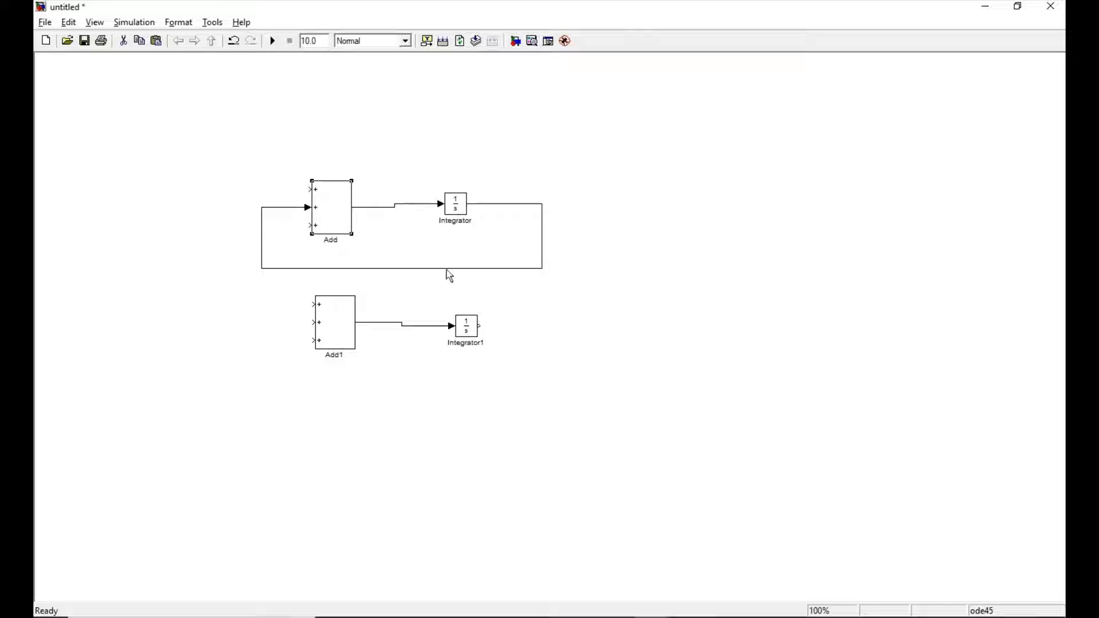
Place a Gain block from the Math Operations library to the right of the upper loop and set its gain to -R/L.
key(alt+Tab)
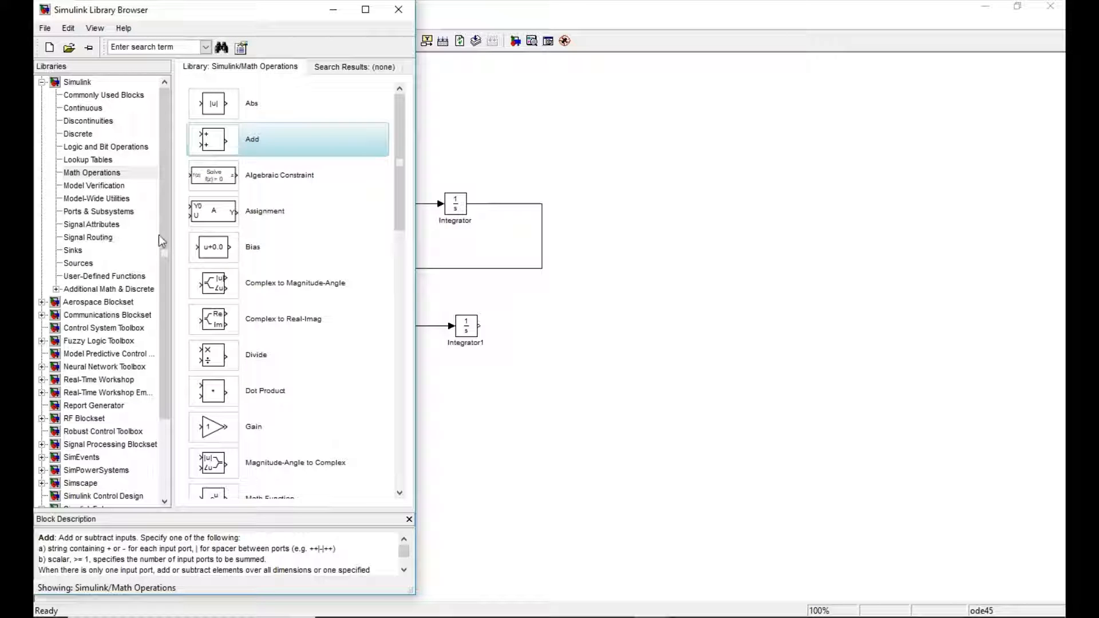
click(250, 427)
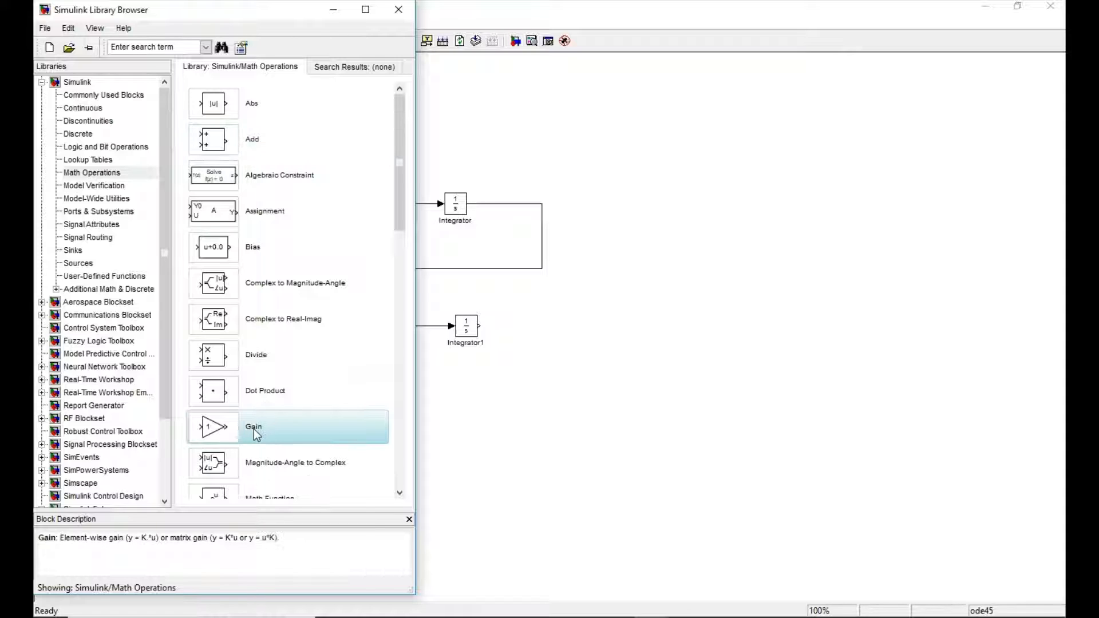
drag(253, 430, 637, 246)
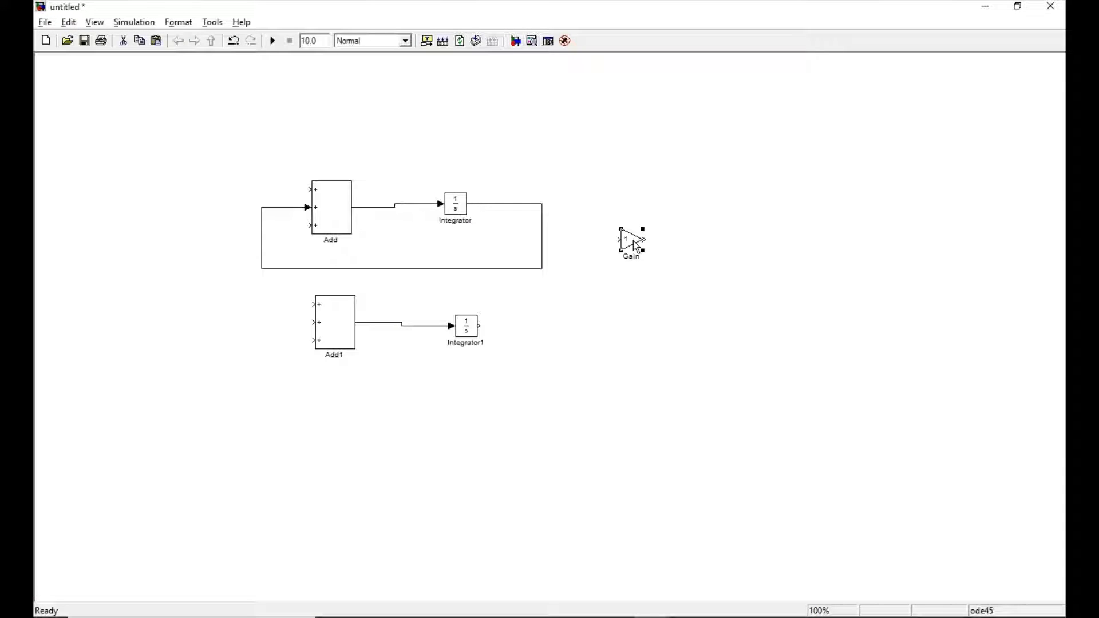
double_click(627, 245)
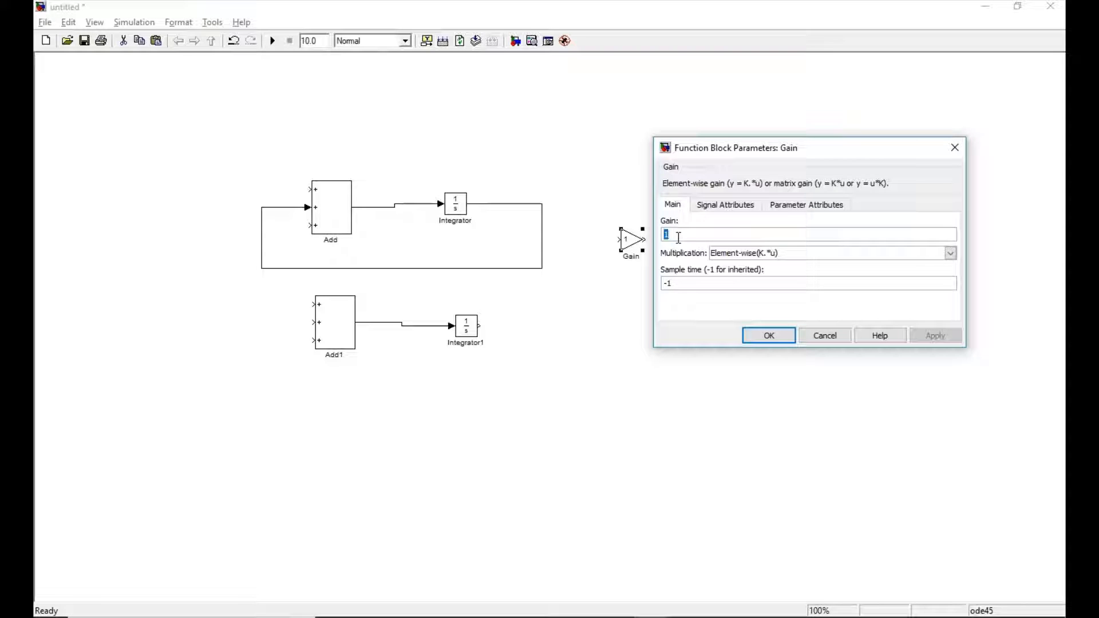
text(-)
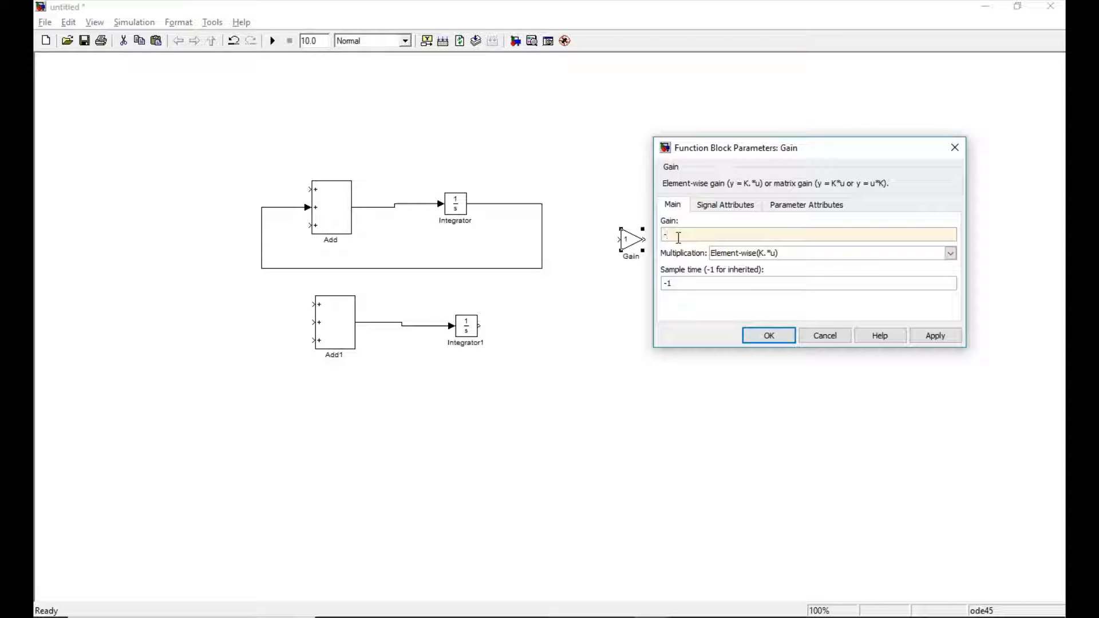
text(R/L)
click(772, 338)
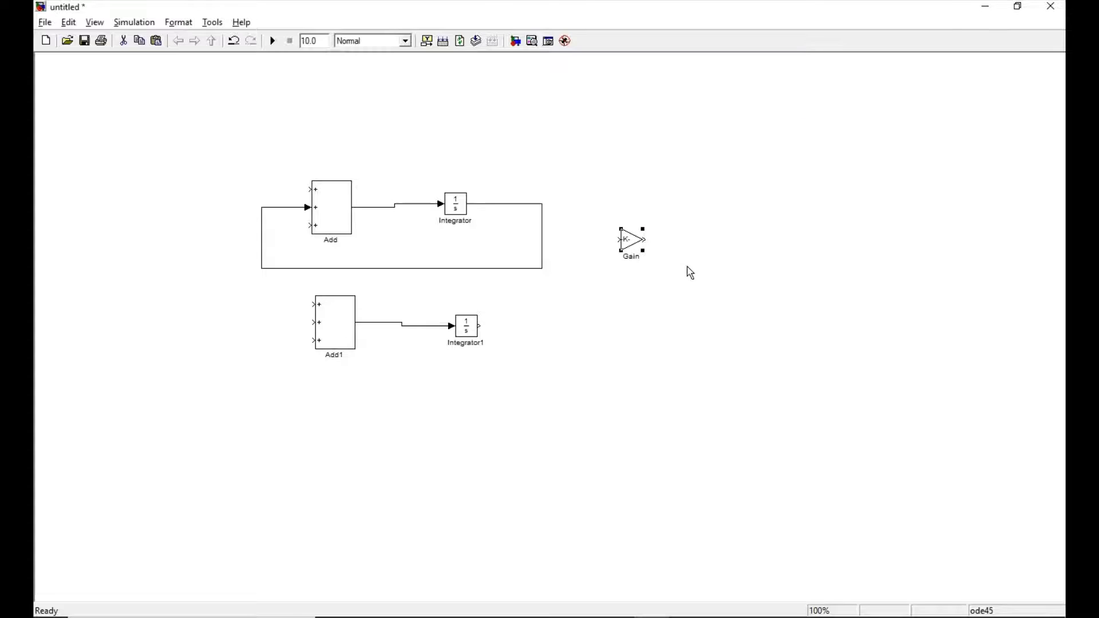
Enlarge the Gain block enough to show its -R/L expression and rotate it 180° to point left.
click(637, 229)
click(636, 250)
click(642, 248)
click(634, 241)
drag(642, 250, 708, 273)
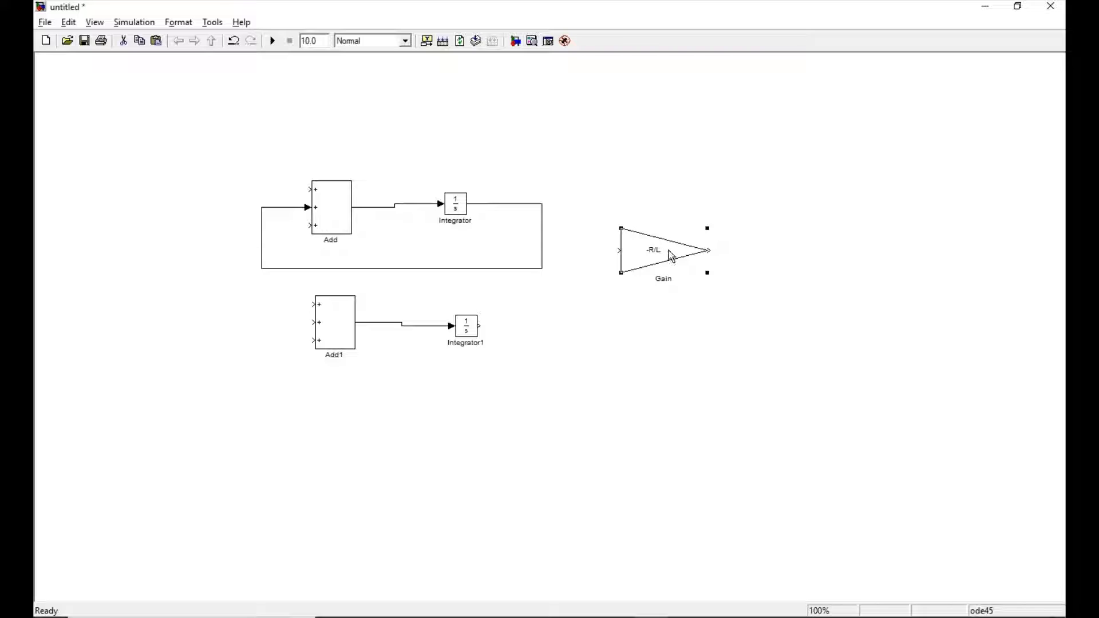
key(ctrl+r)
key(ctrl+r)
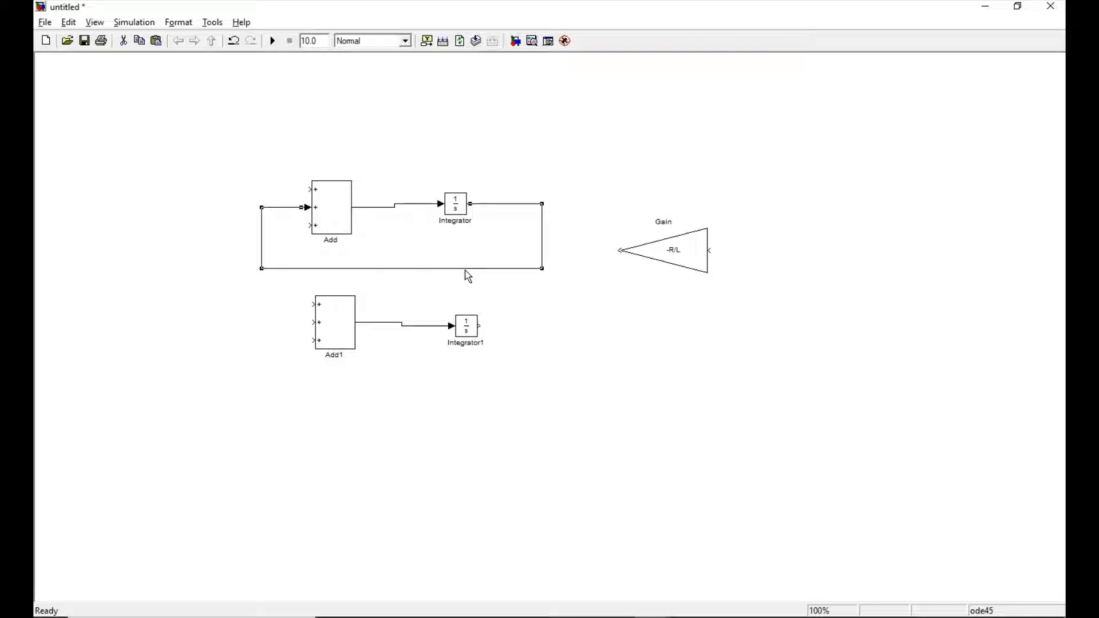
Delete the upper loop's feedback line and move the -R/L Gain block beneath the upper integrator.
key(Delete)
drag(679, 261, 423, 272)
Move the lower Add block and its integrator further down and align them so their connection is straight.
drag(344, 320, 331, 382)
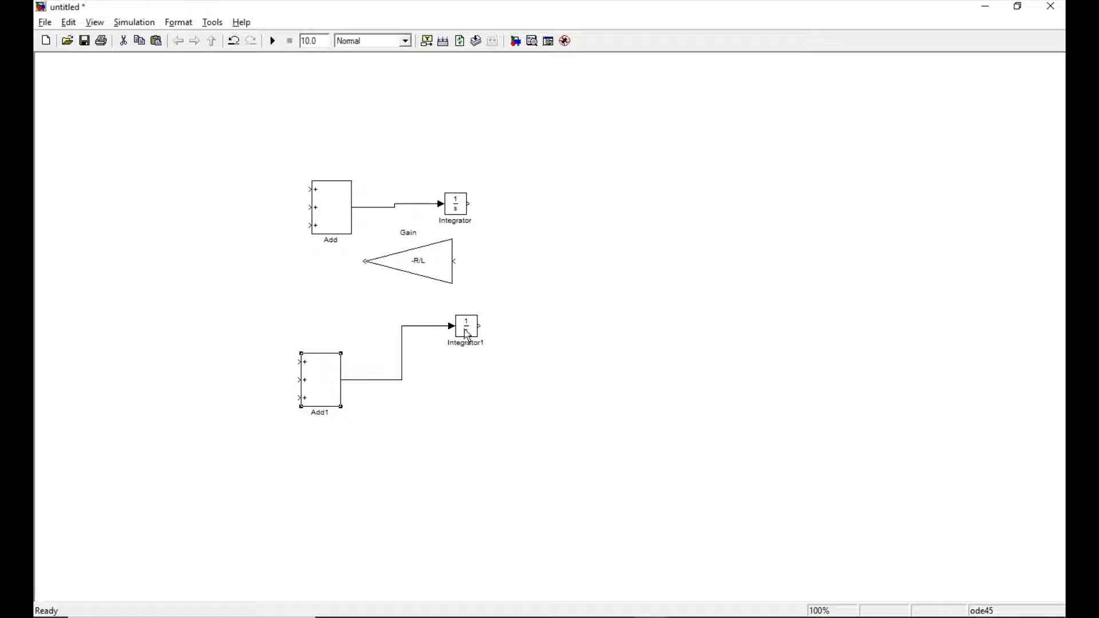
drag(467, 335, 483, 382)
click(646, 401)
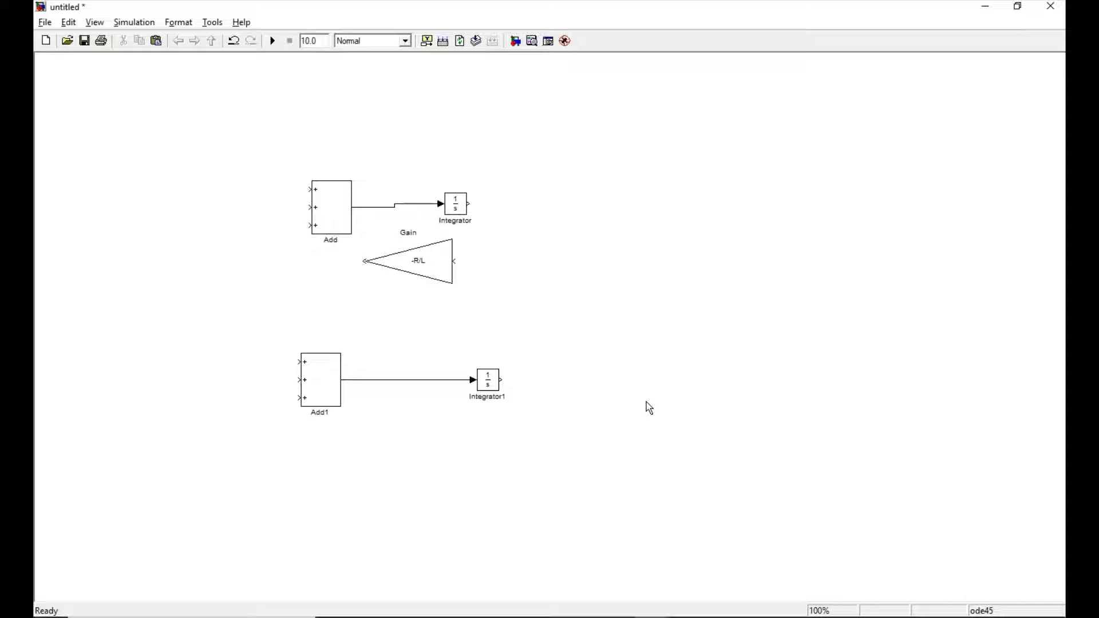
Route the upper integrator's output through the -R/L Gain block to the upper Add block's middle input.
click(430, 267)
drag(470, 203, 455, 261)
drag(364, 262, 307, 208)
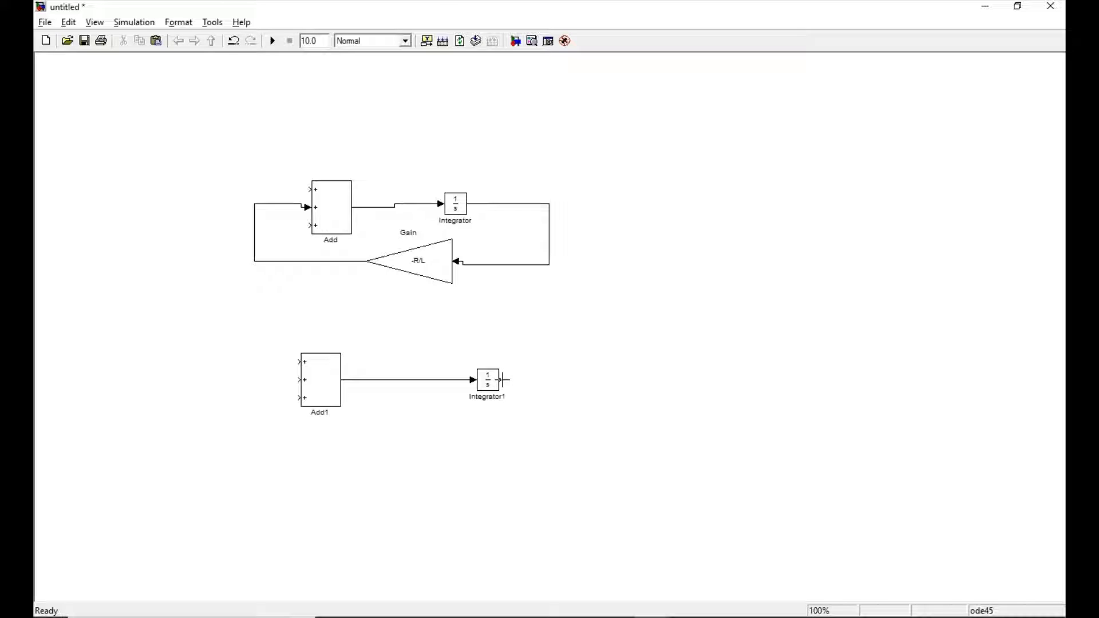
Duplicate the -R/L Gain block and place the copy to the right of the lower integrator.
click(420, 264)
right_click(419, 263)
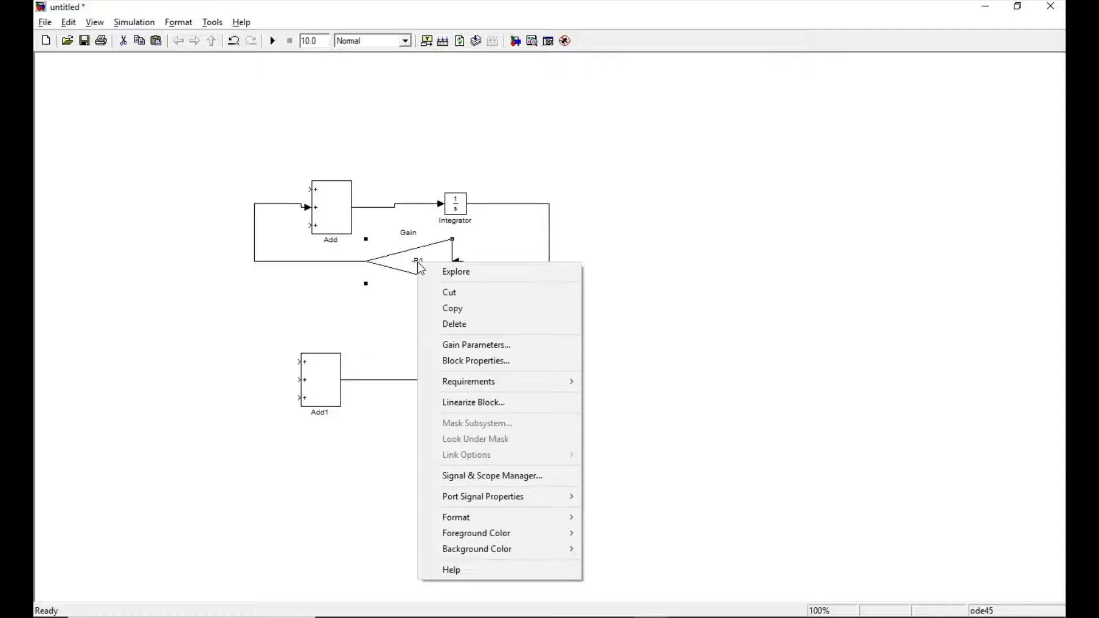
click(450, 311)
right_click(571, 339)
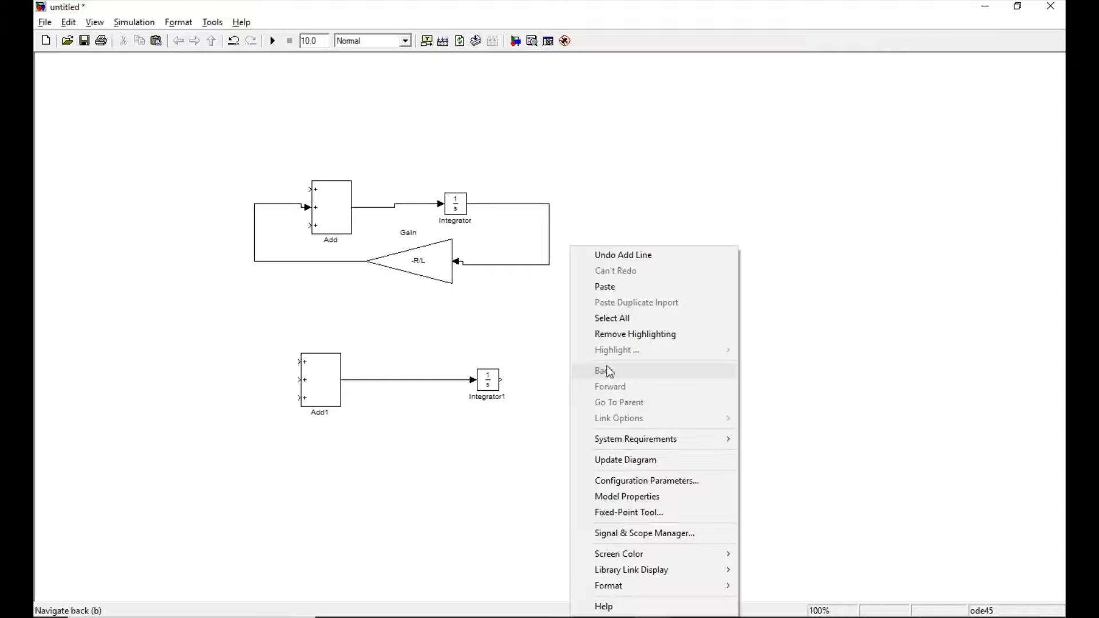
click(616, 287)
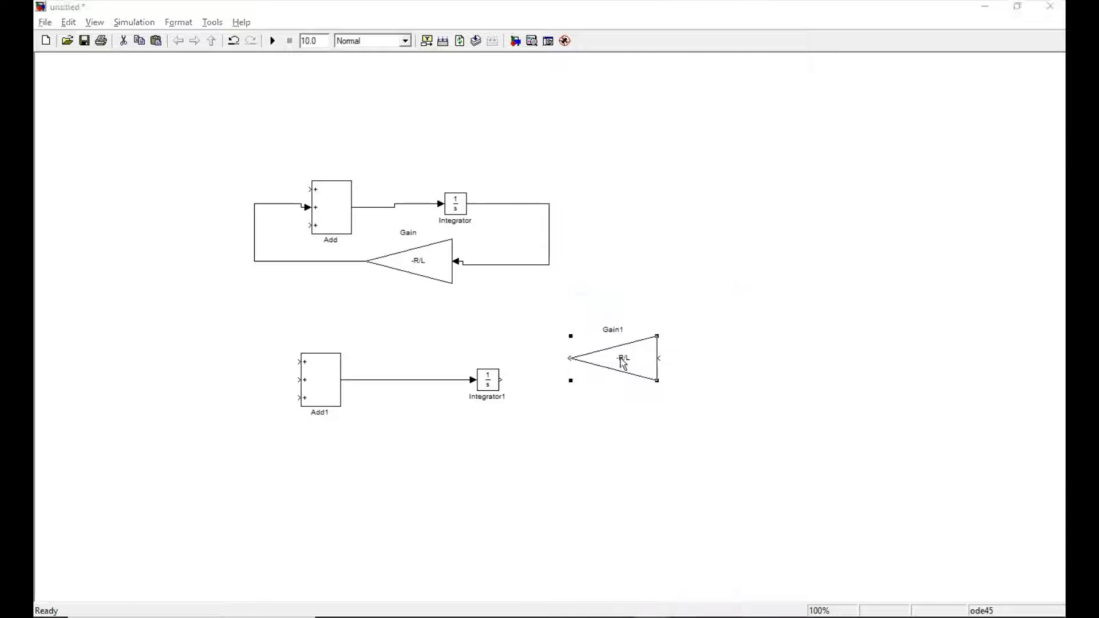
Set the gain of the copied Gain block to -K/L.
double_click(619, 358)
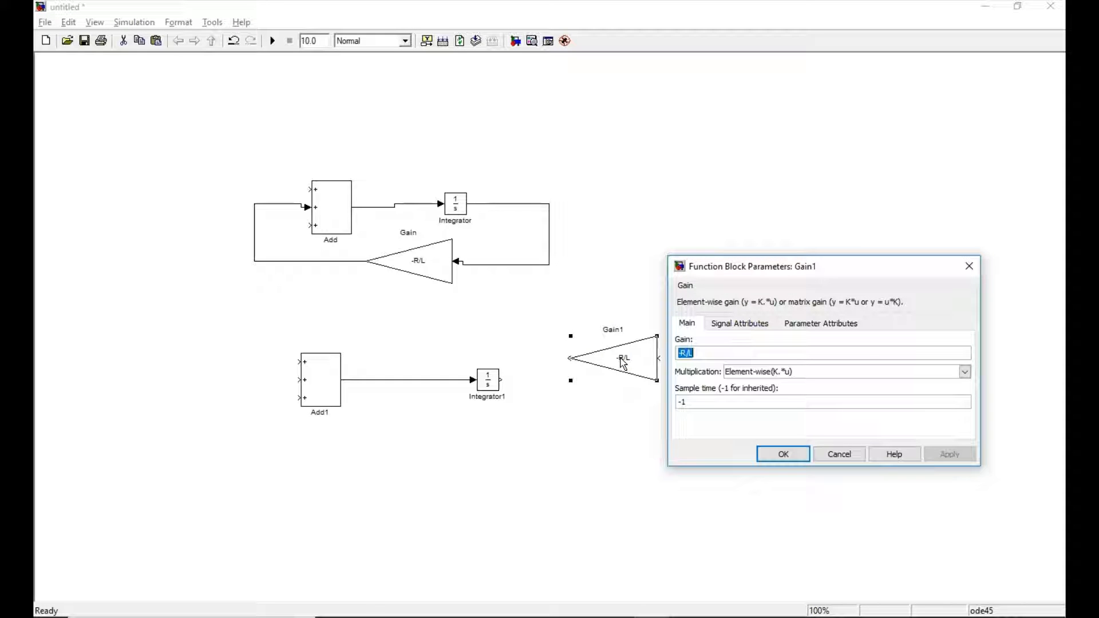
text(-)
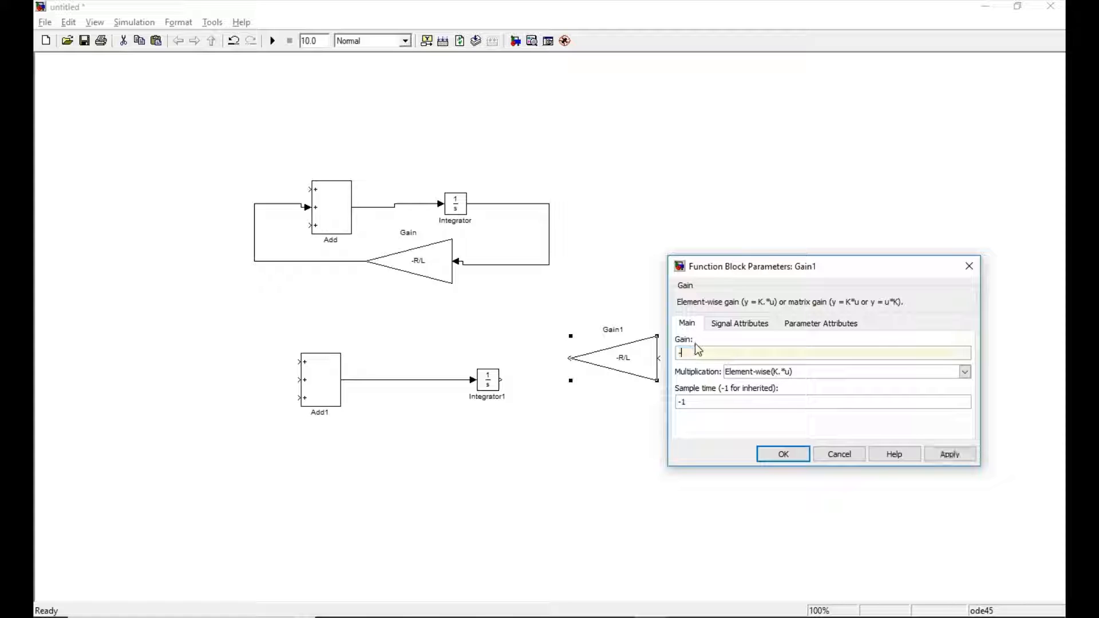
text(K/L)
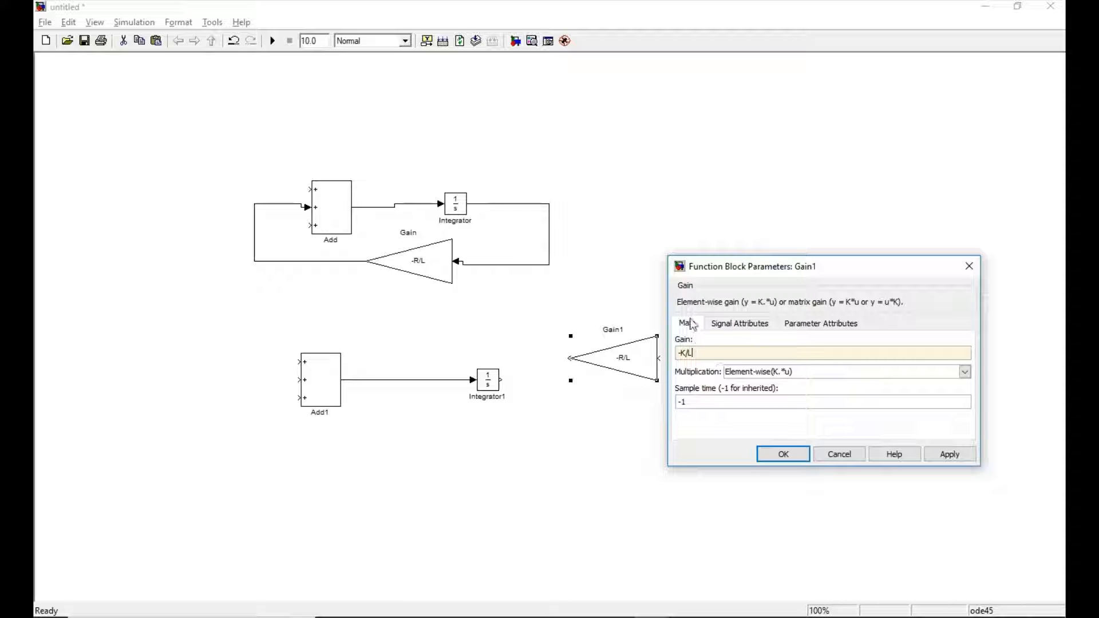
click(786, 457)
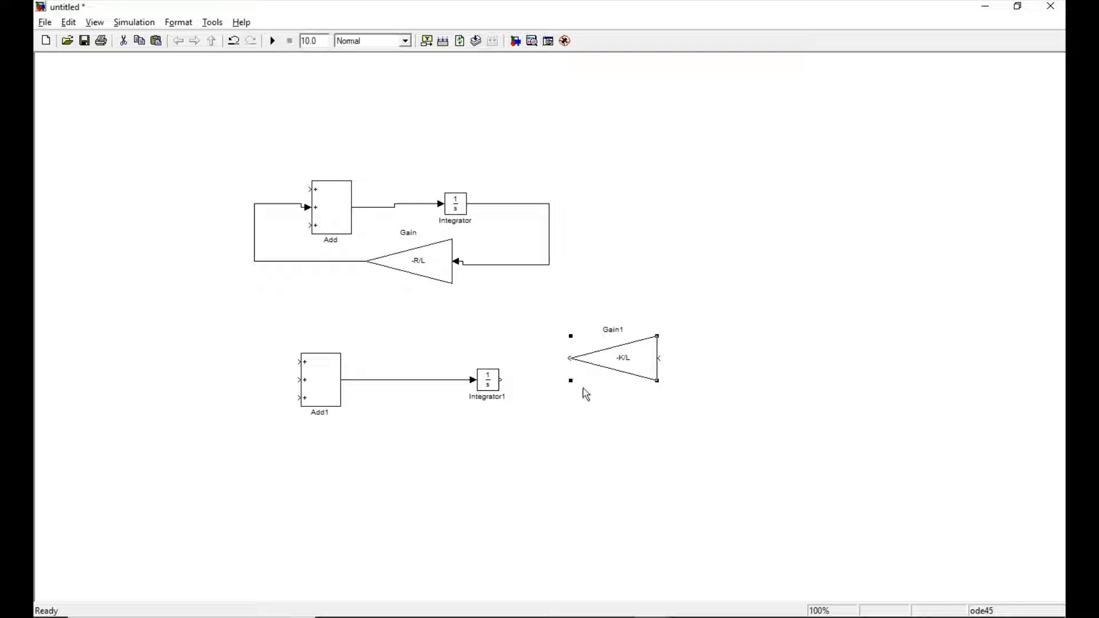
Shrink the -K/L Gain block slightly and rotate it 90° to point upward.
drag(569, 382, 585, 367)
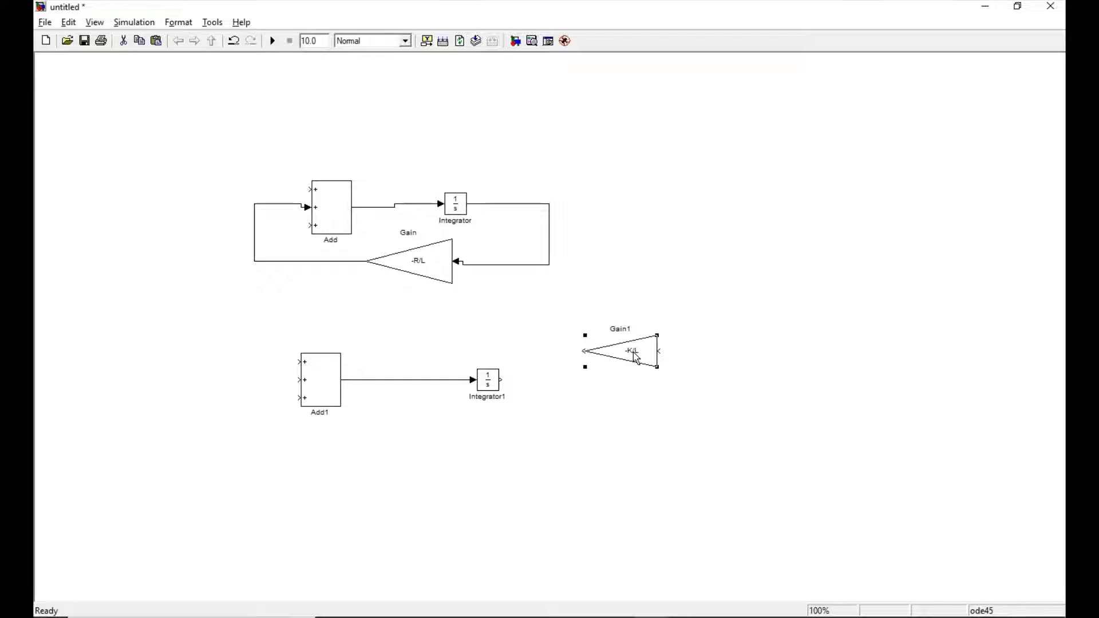
key(ctrl+r)
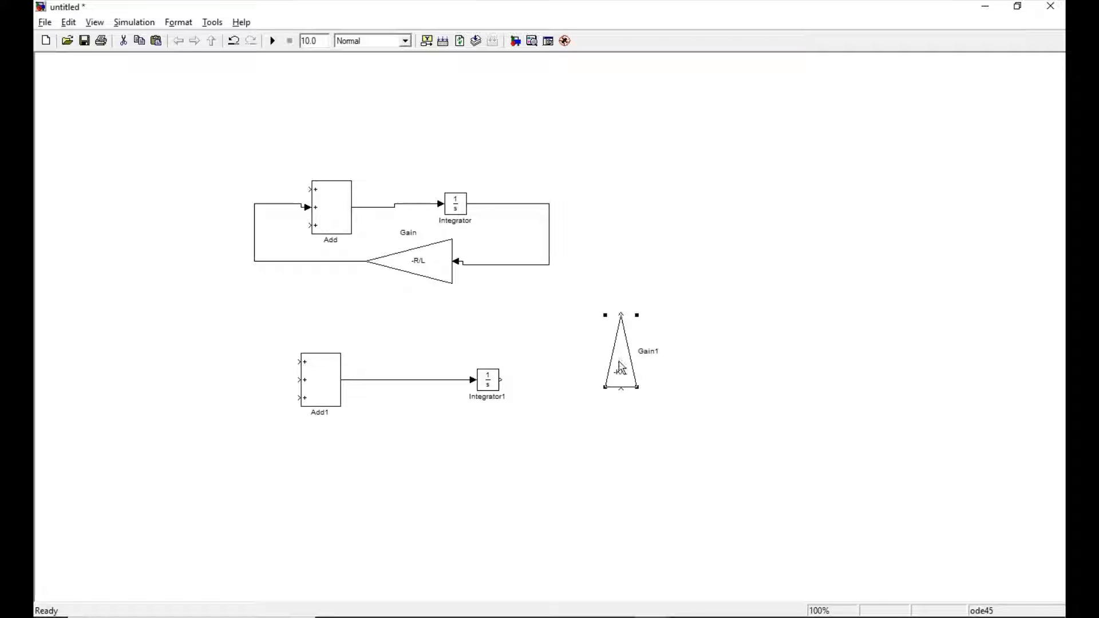
click(620, 390)
drag(621, 390, 624, 372)
key(Delete)
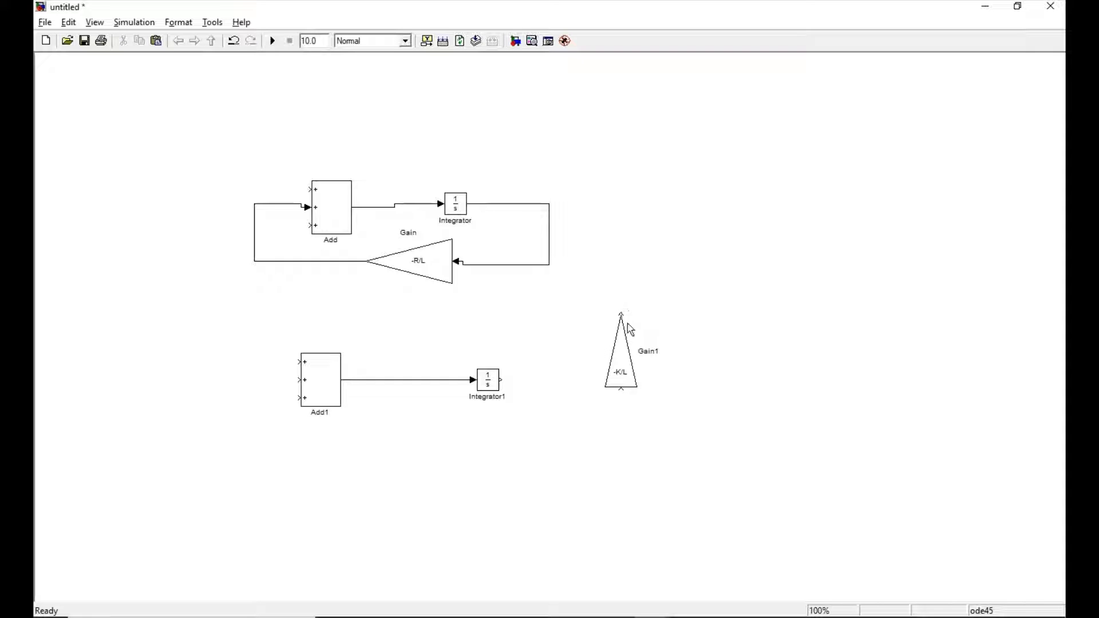
Shrink the upward-pointing -K/L Gain block near the lower integrator and route that integrator's output through it to the upper Add block's bottom input.
click(616, 360)
drag(604, 315, 543, 336)
click(541, 424)
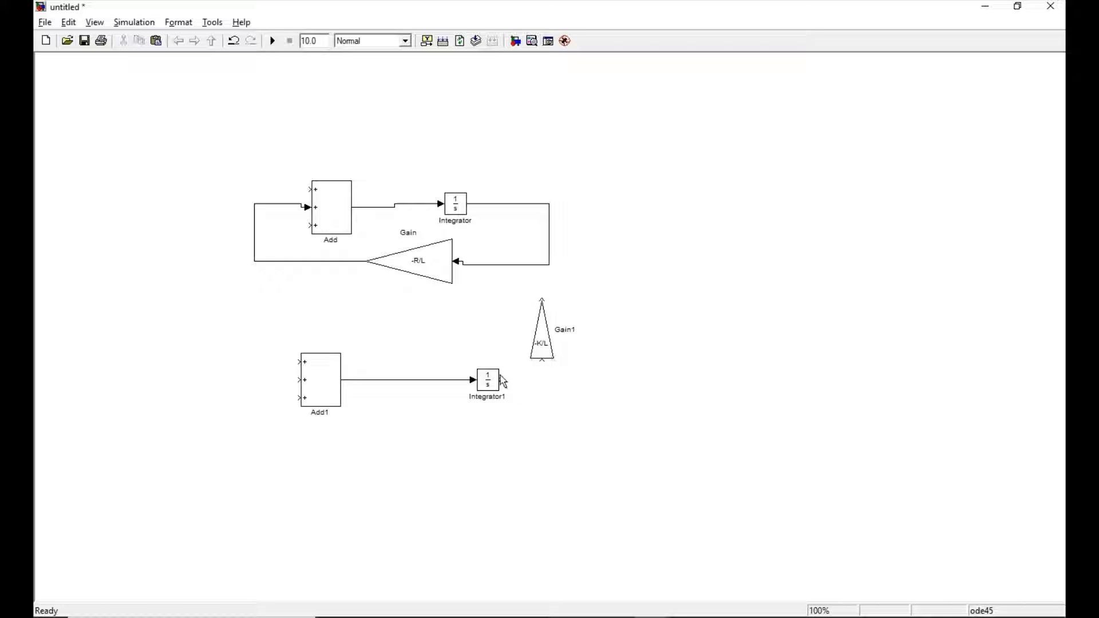
mouse_move(503, 380)
mouse_down()
mouse_move(550, 373)
mouse_move(541, 362)
mouse_up()
mouse_move(544, 297)
mouse_down()
mouse_move(461, 307)
mouse_move(277, 297)
mouse_move(285, 225)
mouse_move(308, 225)
mouse_up()
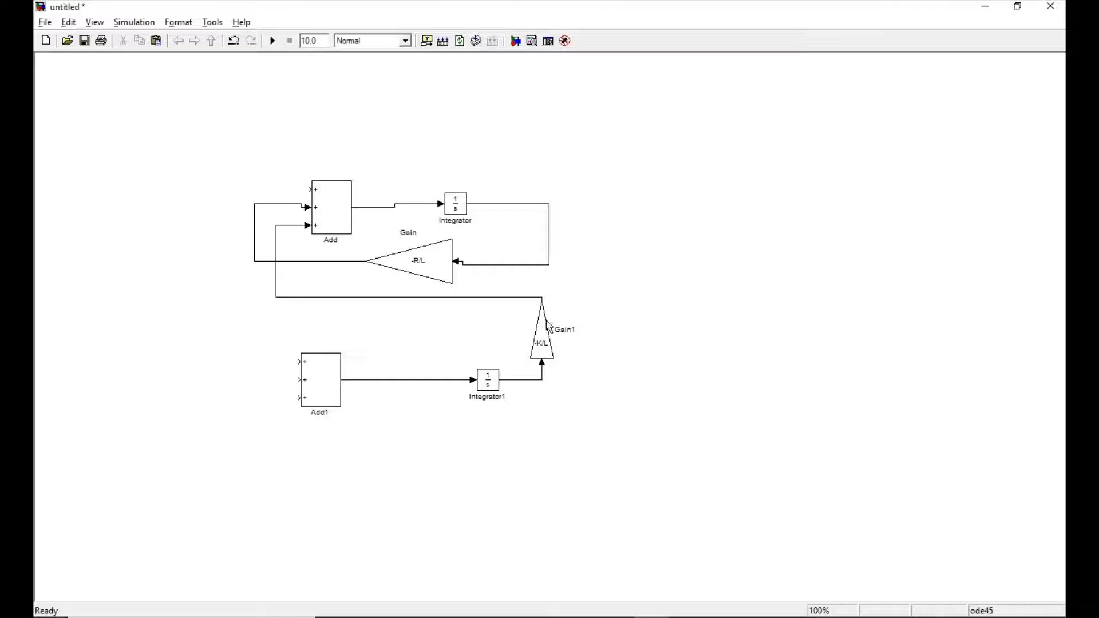
Duplicate the -K/L Gain block, place the copy below the lower integrator and rotate it to point left.
click(542, 339)
right_click(542, 339)
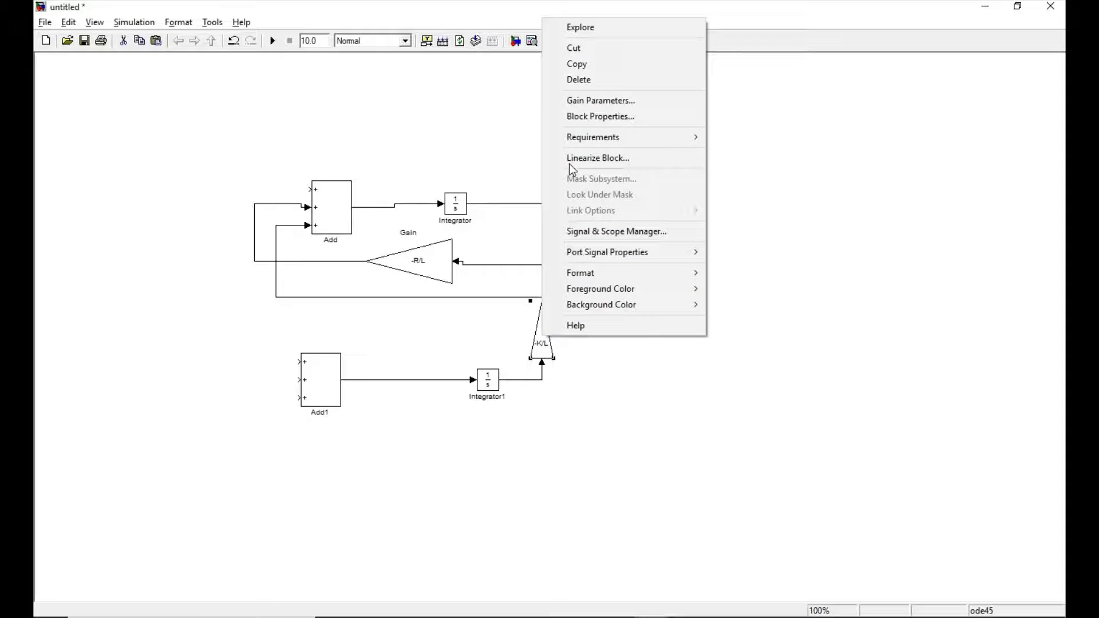
click(577, 64)
right_click(613, 434)
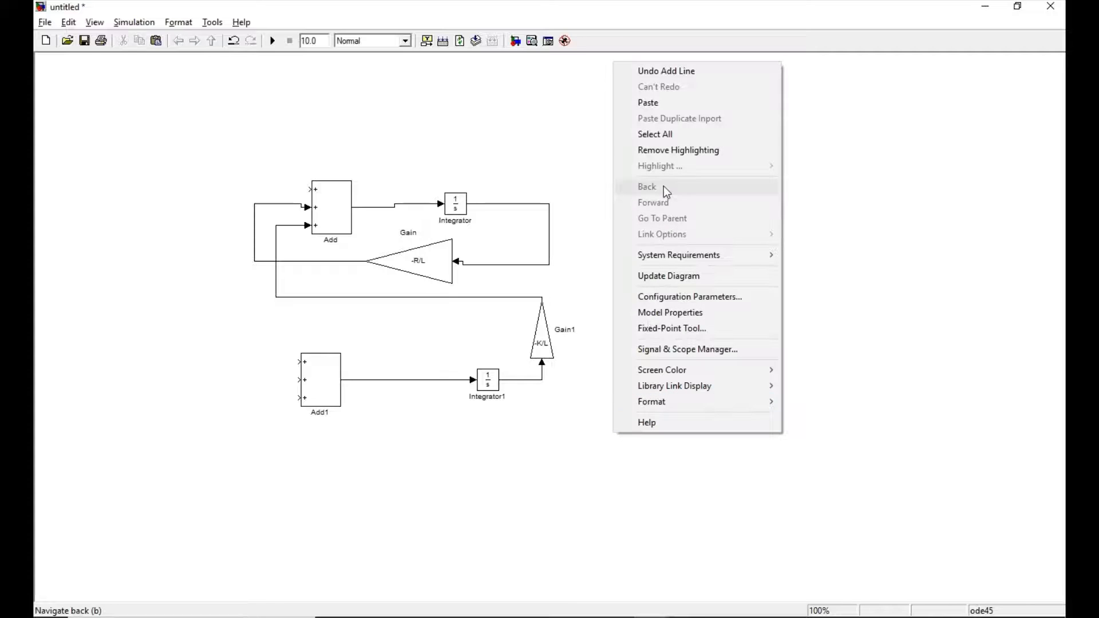
click(658, 102)
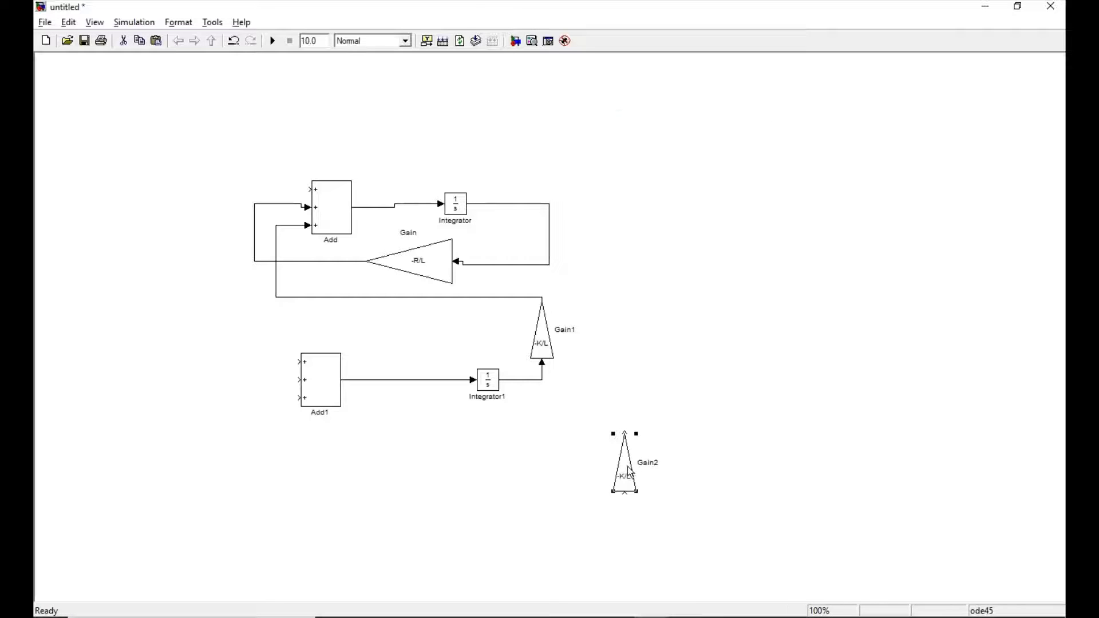
drag(627, 469, 462, 478)
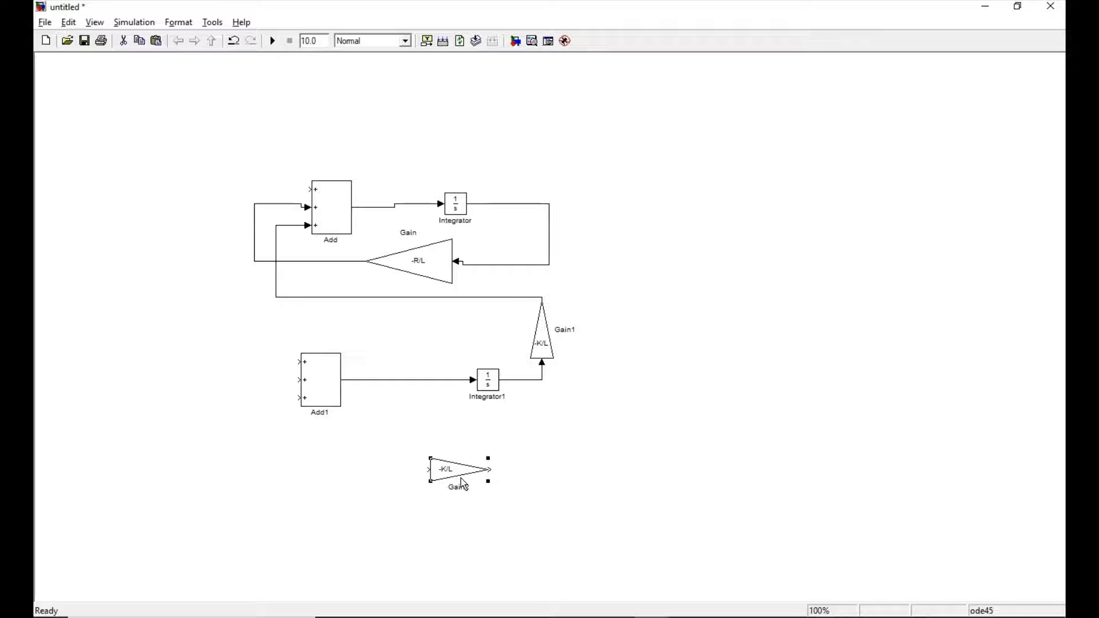
key(ctrl+r)
key(ctrl+r)
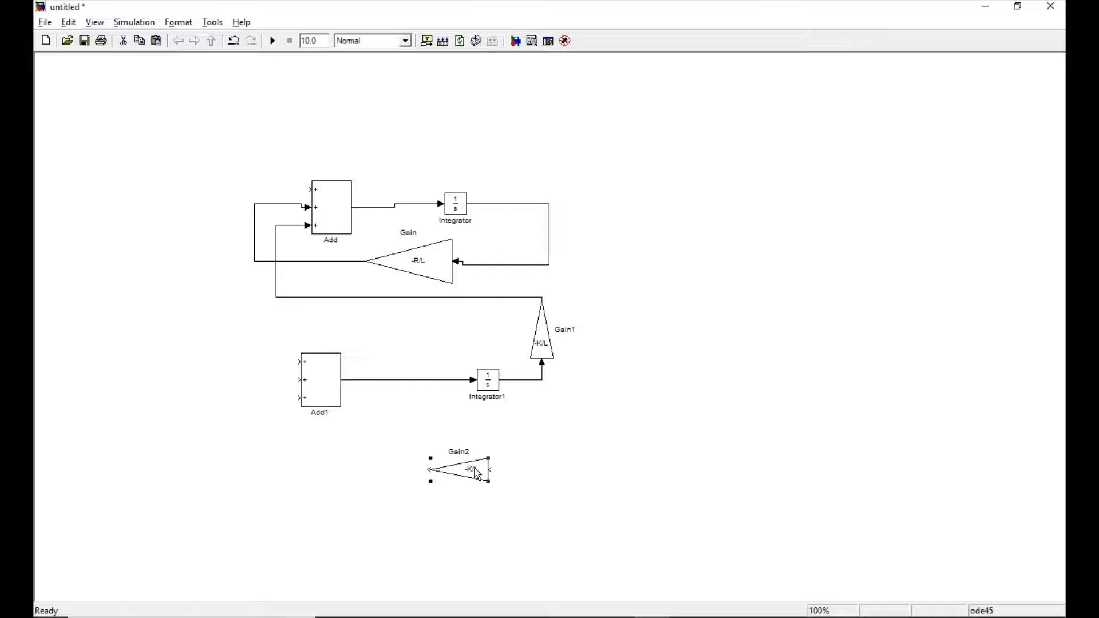
Paste another -K/L Gain block left of the lower Add block, pointing right, and connect its output to the Add block's top input.
right_click(146, 328)
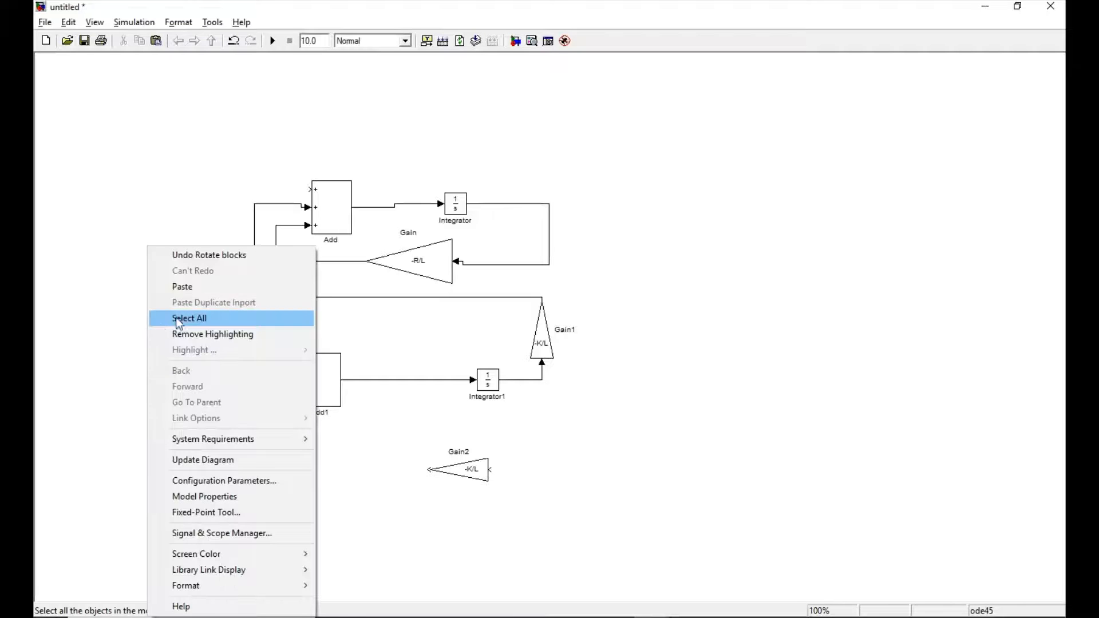
click(180, 287)
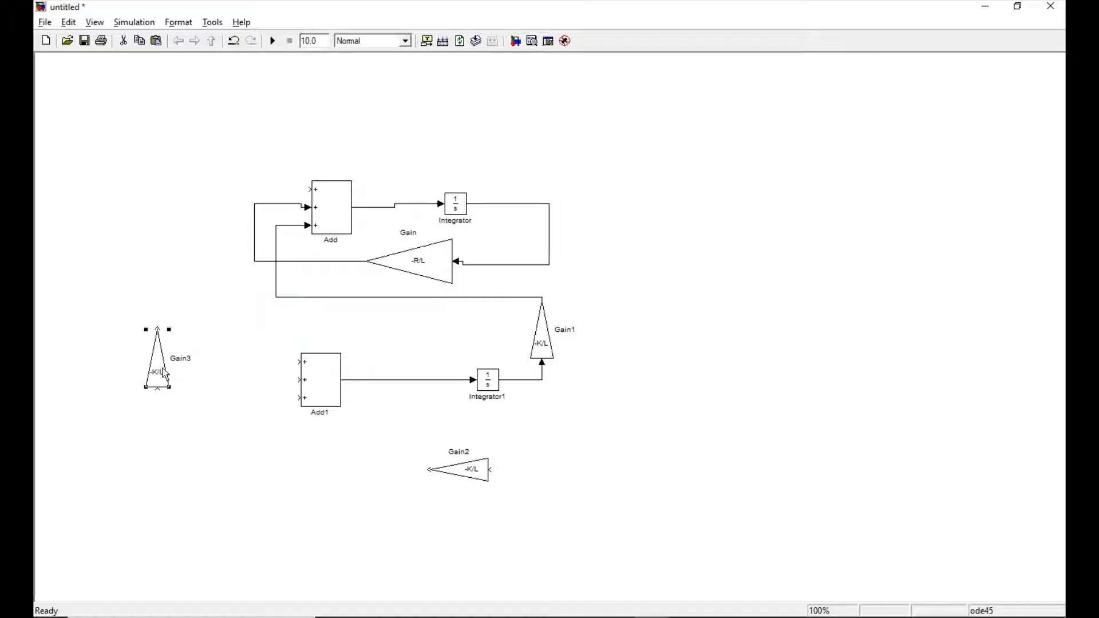
key(ctrl+r)
drag(150, 362, 227, 359)
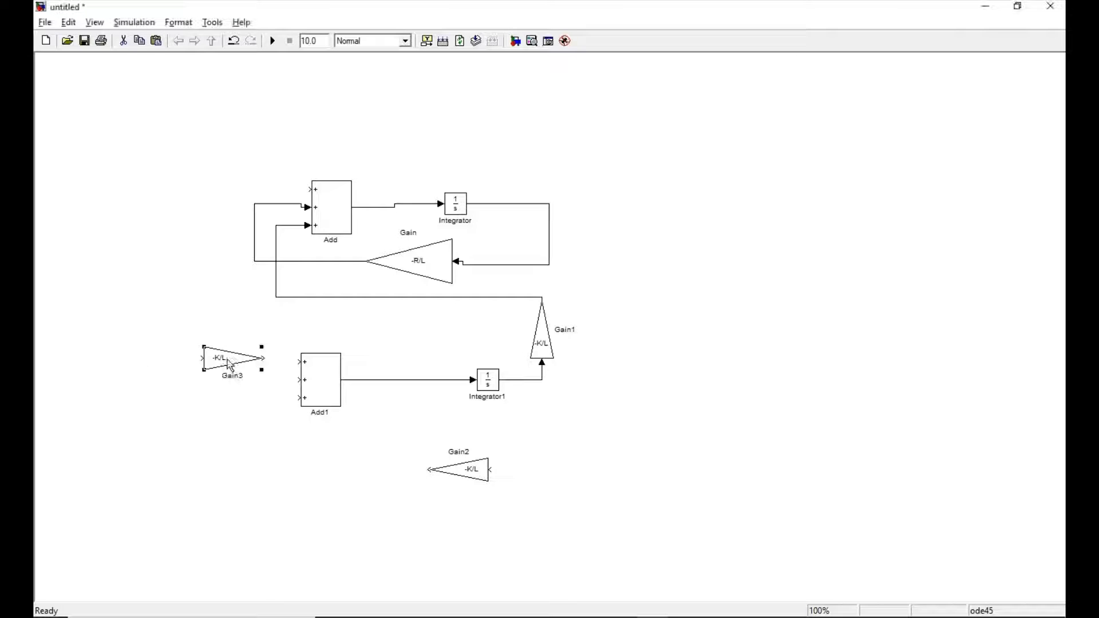
click(791, 440)
drag(264, 358, 298, 362)
Paste one more -K/L Gain block beneath the left-pointing copy and rotate it to point left as well.
right_click(466, 536)
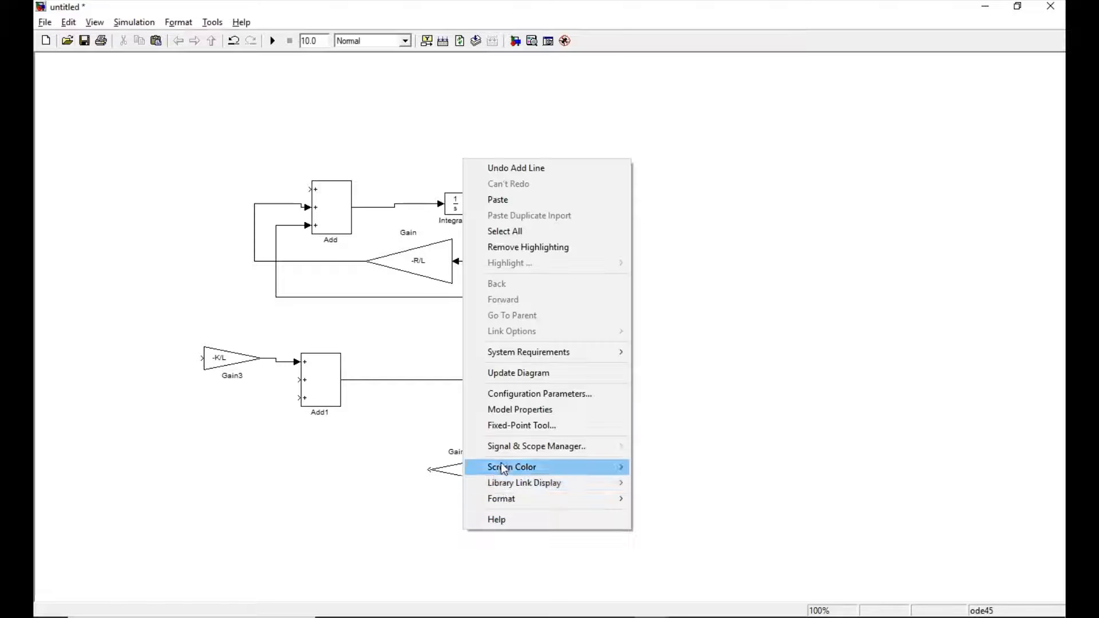
click(506, 200)
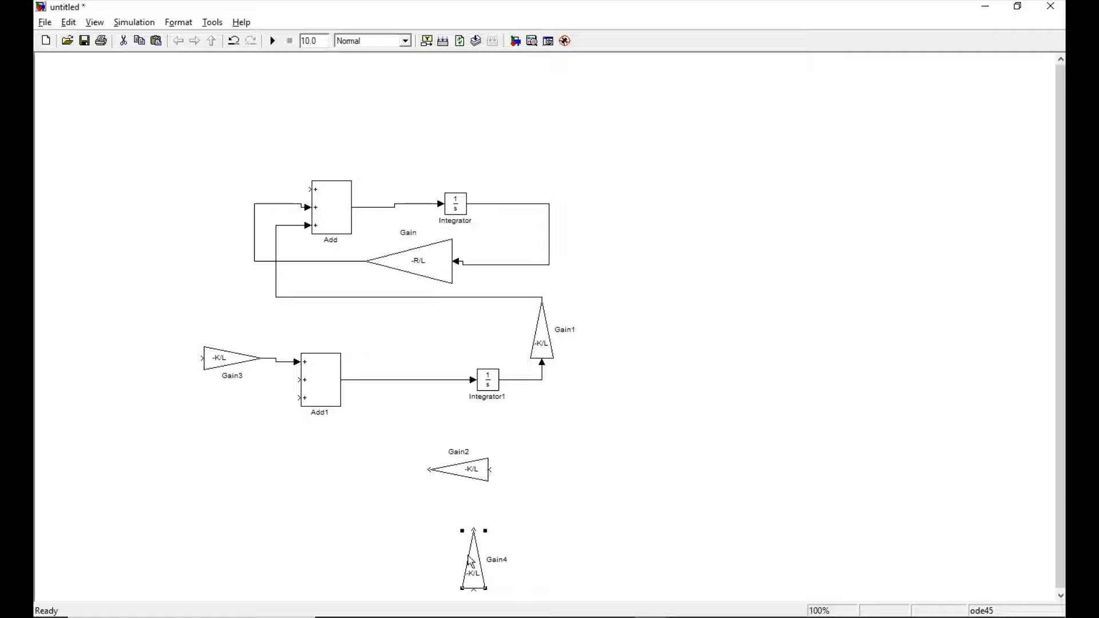
key(ctrl+r)
key(ctrl+r)
key(ctrl+r)
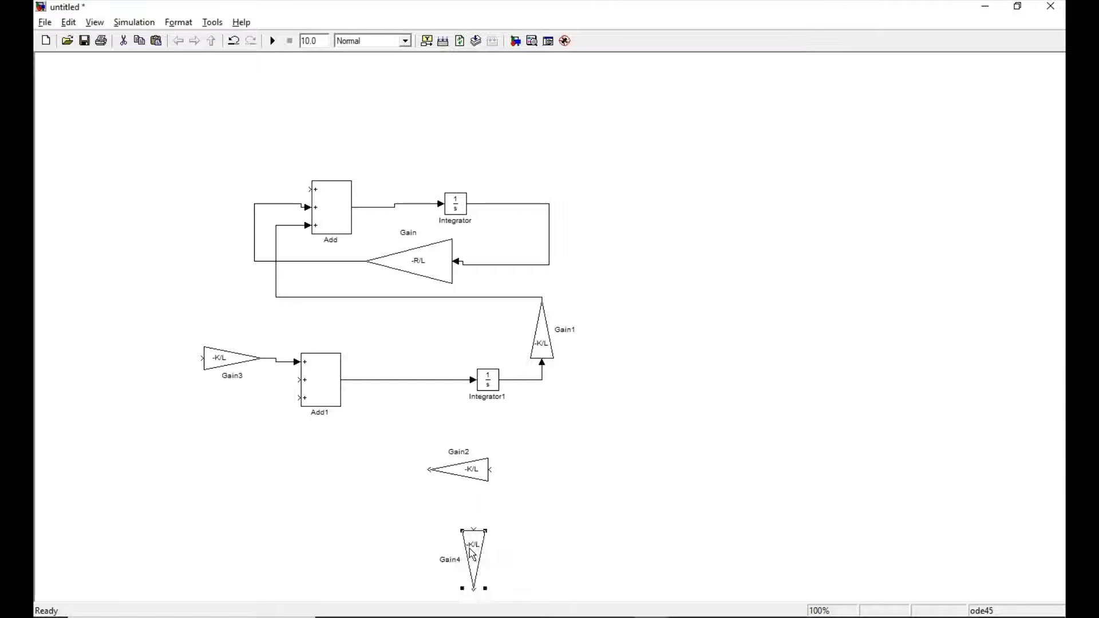
Add a Step block from the Sources library and place it to the left of the upper Add block.
click(474, 615)
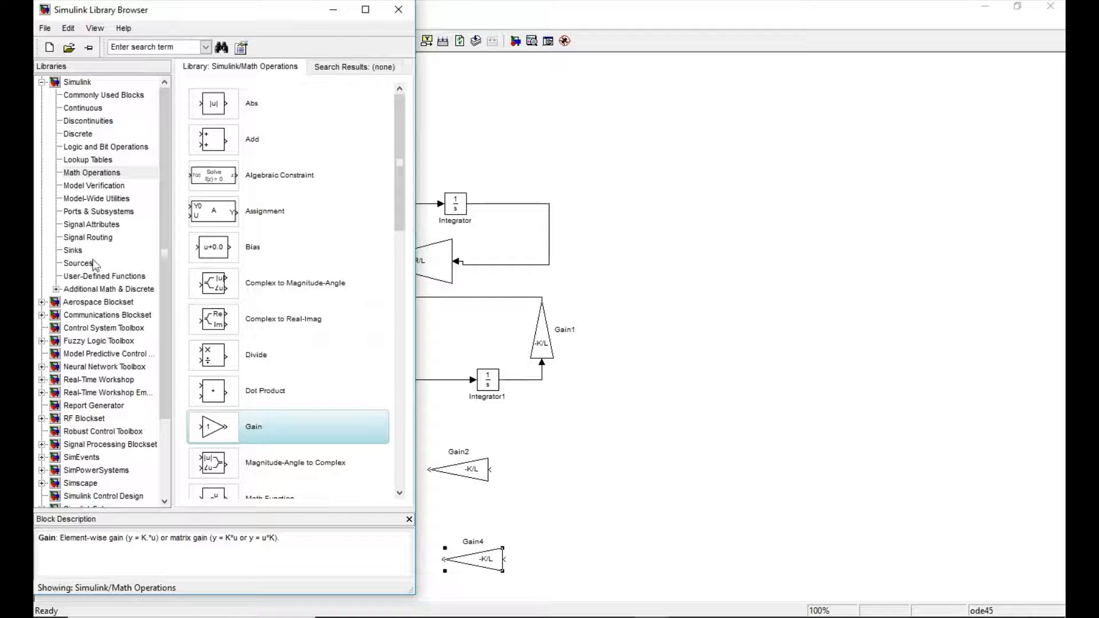
click(79, 264)
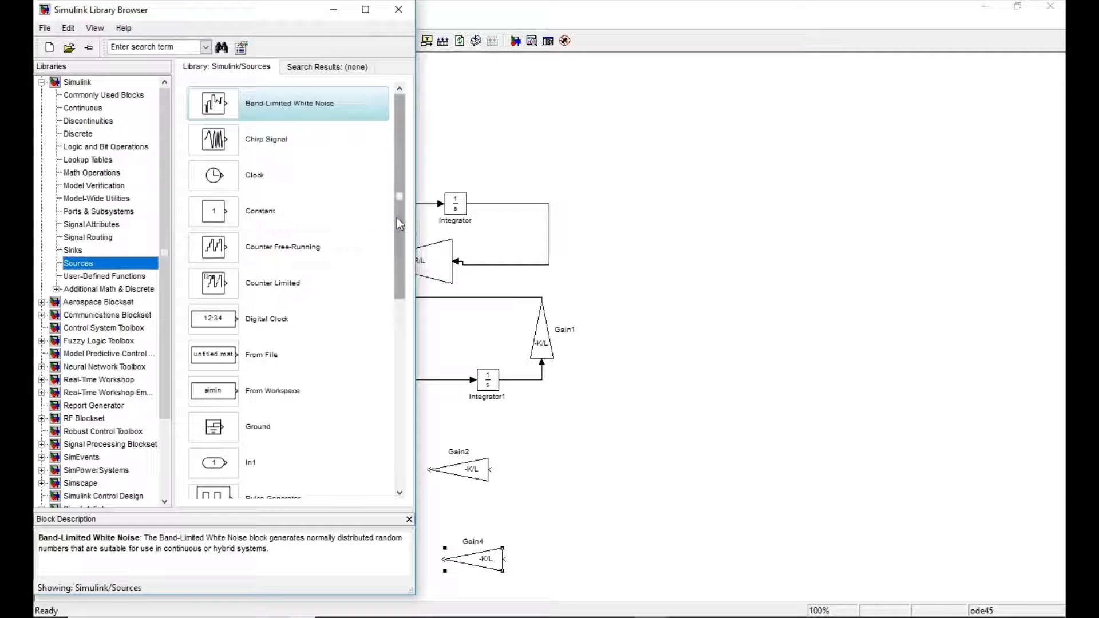
drag(399, 223, 410, 406)
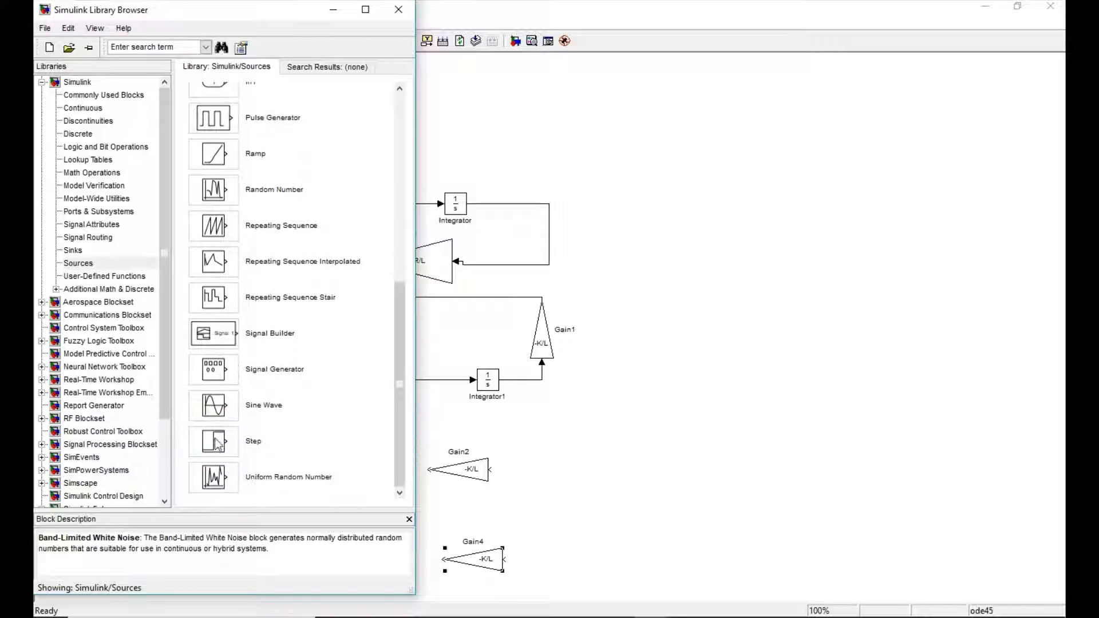
drag(217, 445, 686, 230)
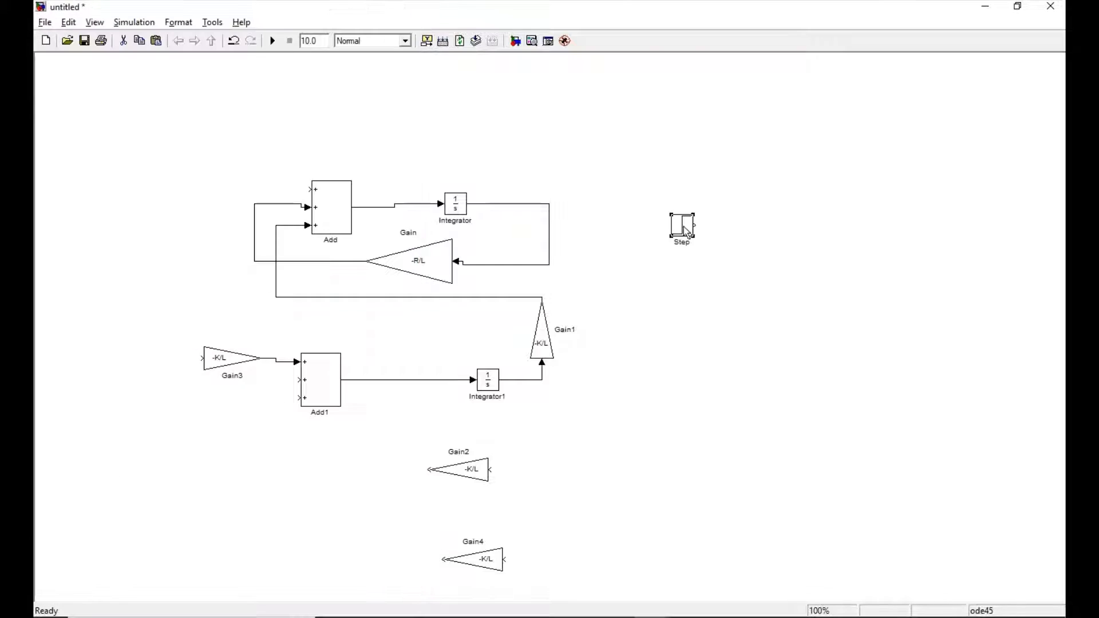
double_click(685, 231)
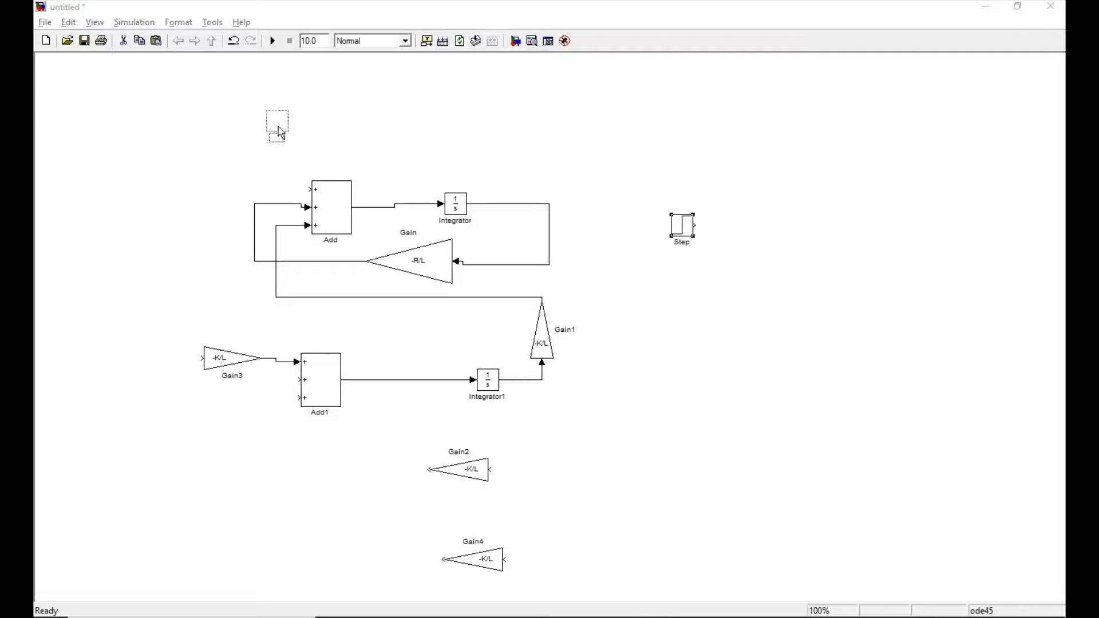
drag(279, 126, 148, 195)
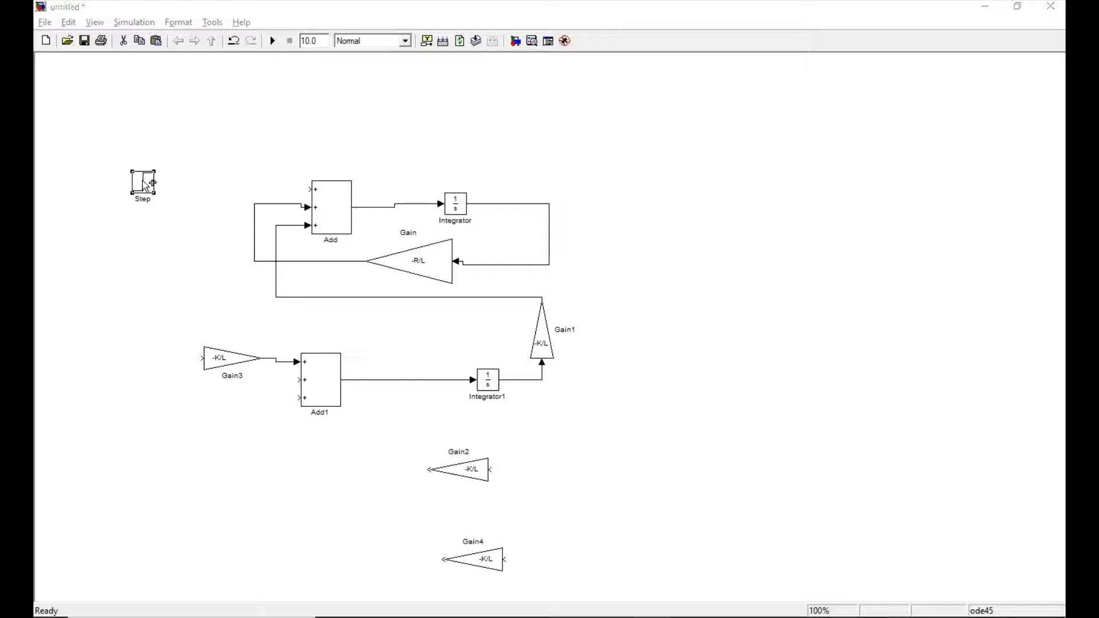
Duplicate the Step block, place the copy left of the lower Add block's input gain, and connect it to that gain.
right_click(147, 185)
click(173, 223)
click(112, 535)
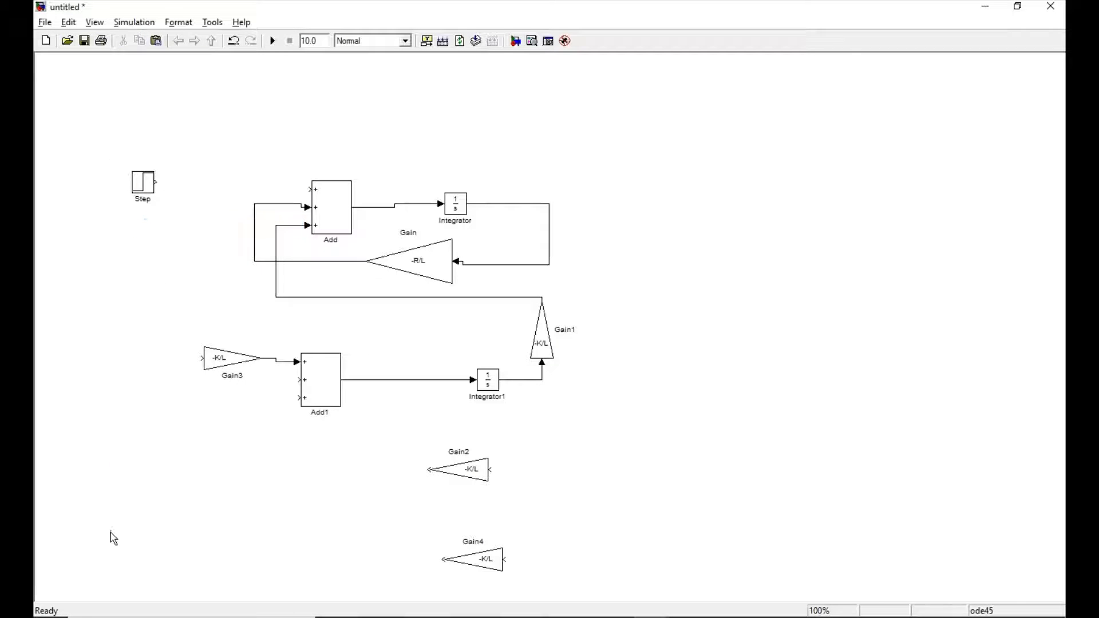
right_click(111, 532)
click(150, 201)
drag(123, 542, 200, 358)
Copy the lower input Gain block to the upper row and connect it between the upper Step block and the upper Add block's top input.
right_click(219, 359)
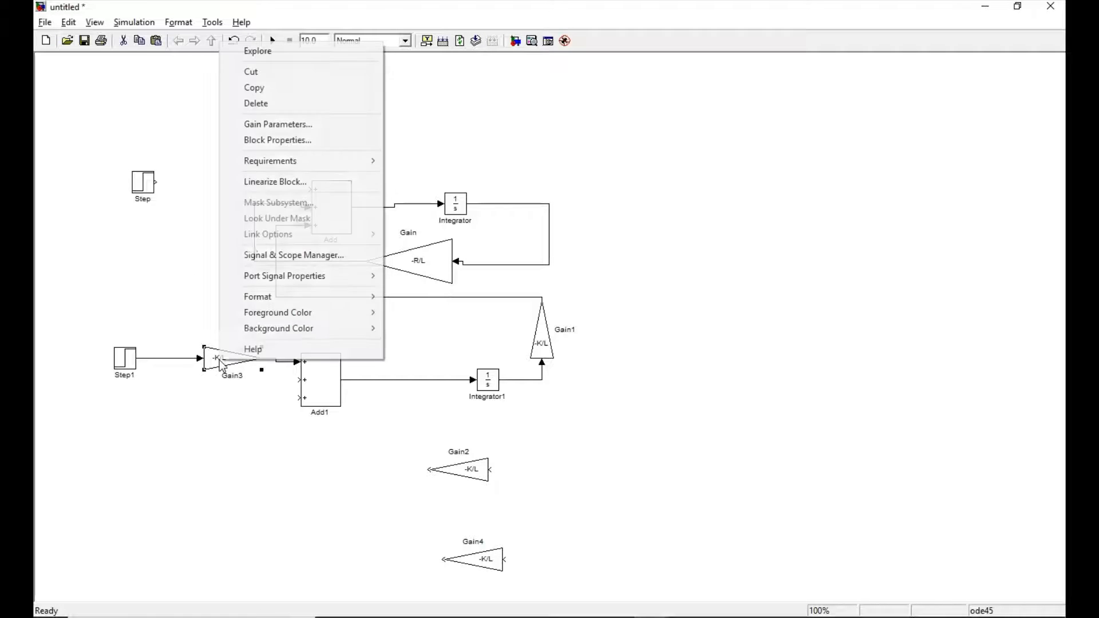
click(255, 93)
right_click(177, 165)
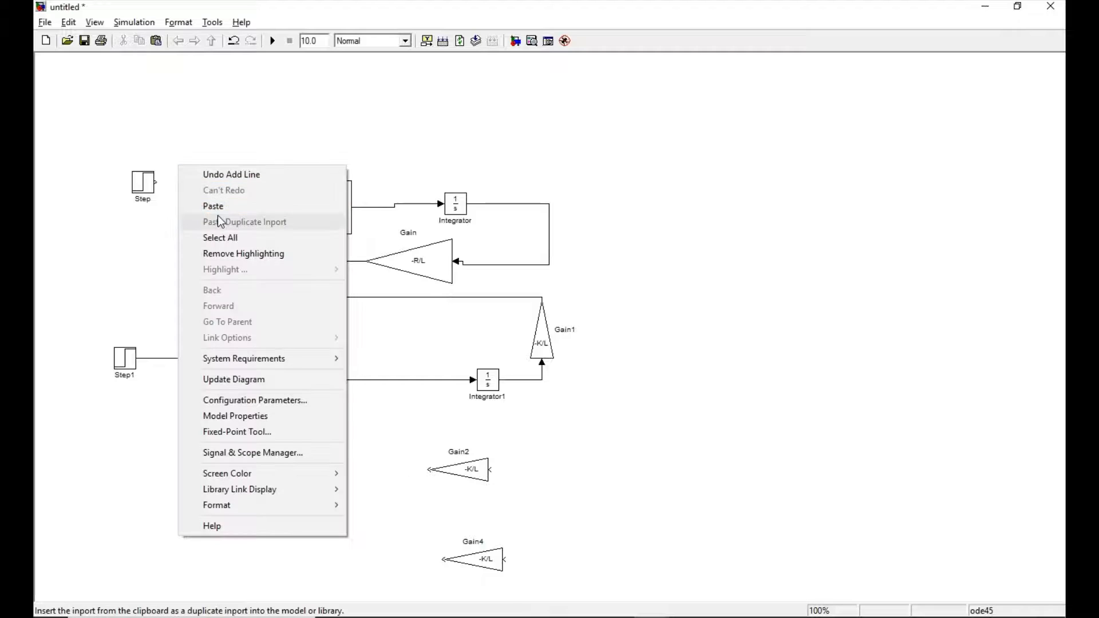
click(216, 206)
drag(205, 181, 309, 189)
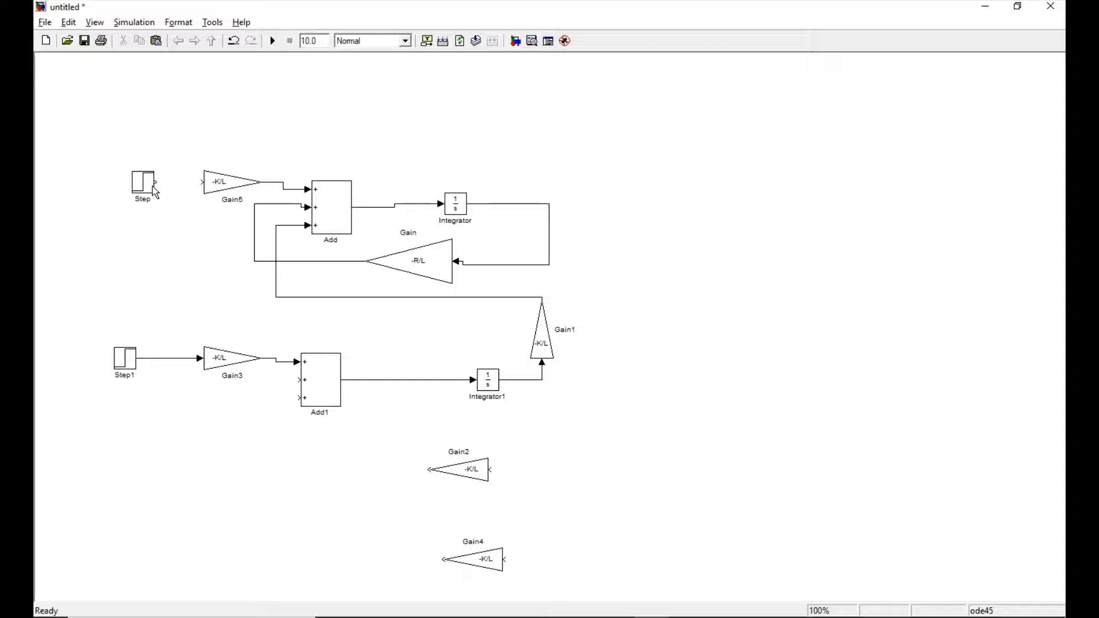
drag(155, 181, 203, 182)
Rename the upper Step block as VOLTAGE.
click(140, 200)
text(vOLTAGE)
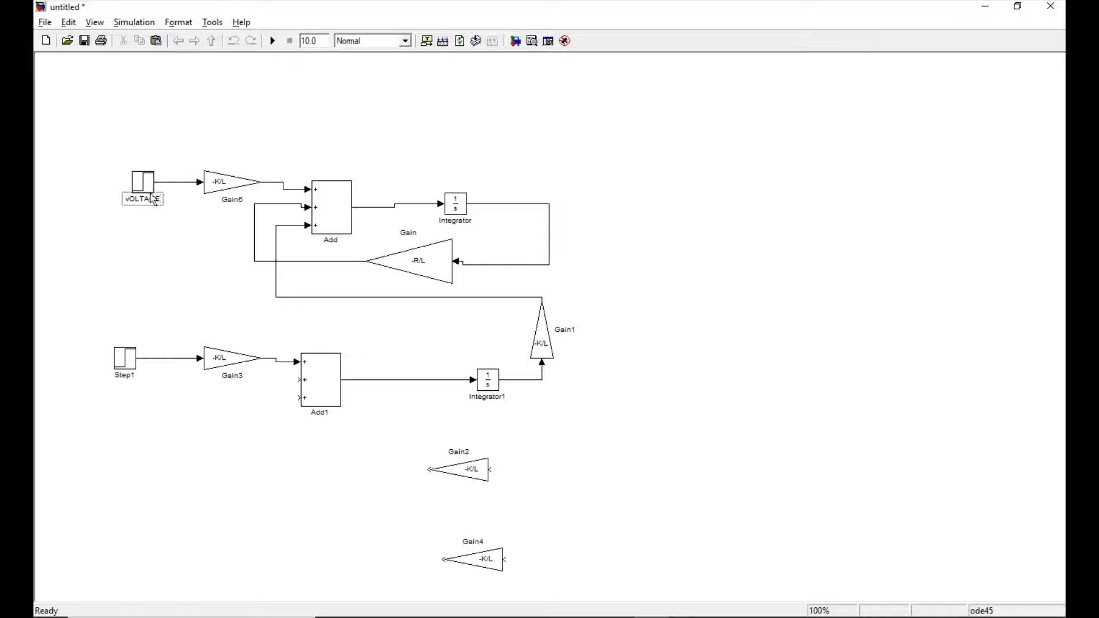
key(BackSpace)
key(BackSpace)
key(BackSpace)
key(BackSpace)
key(BackSpace)
key(BackSpace)
key(BackSpace)
text(VOLTAGE)
click(157, 312)
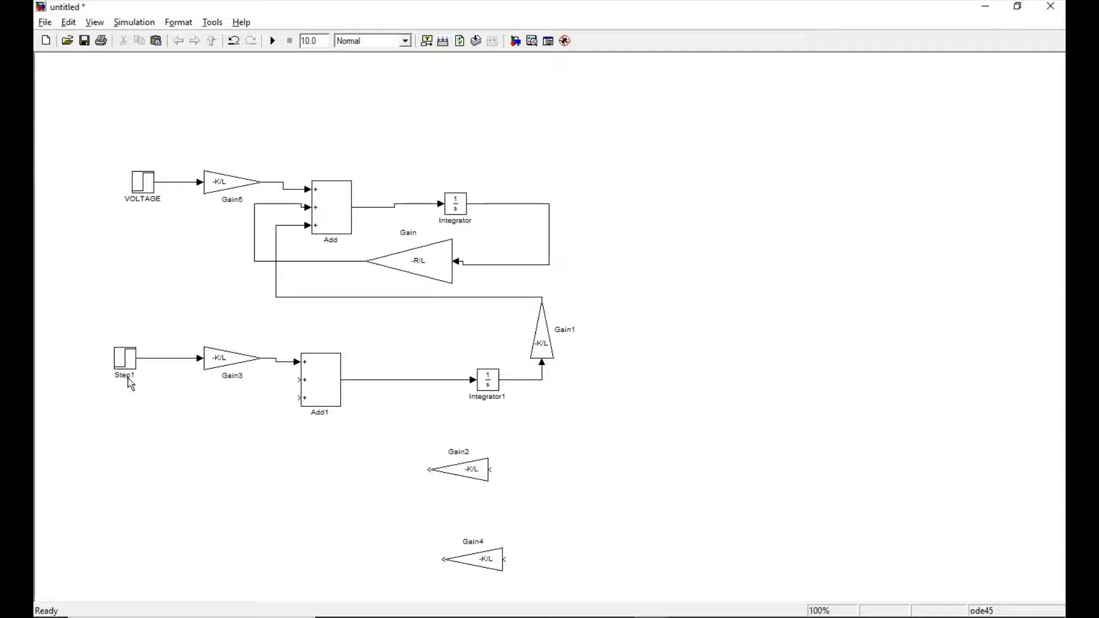
Connect the two left-pointing -K/L gains to the lower Add block's bottom and middle inputs, feeding the nearer gain from the lower integrator's output.
click(128, 377)
drag(429, 469, 297, 399)
drag(440, 557, 297, 381)
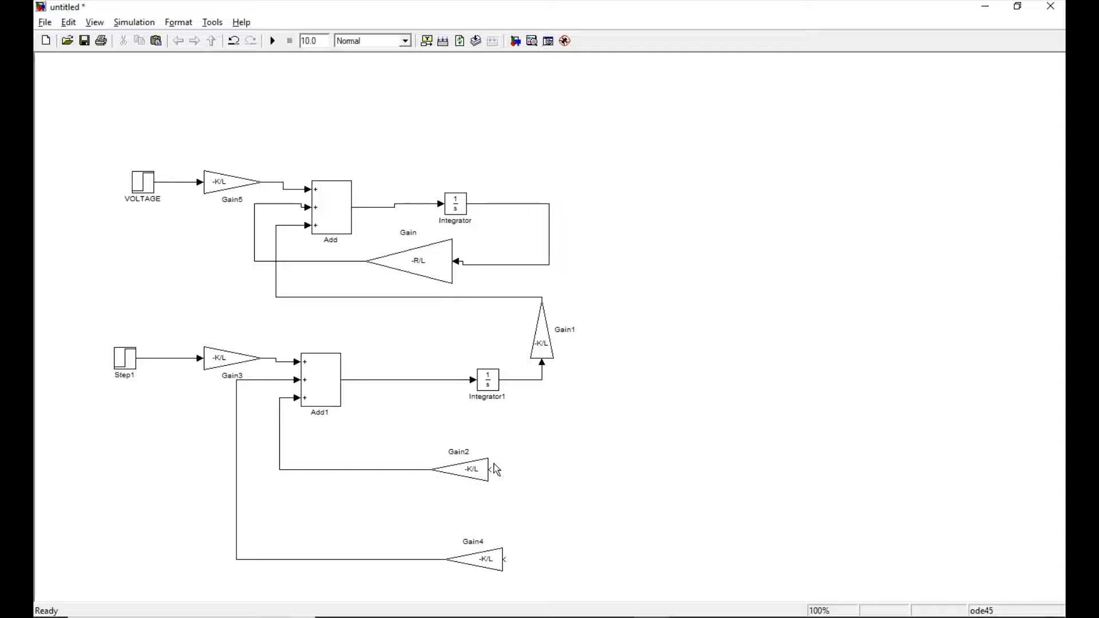
mouse_move(494, 464)
mouse_down()
mouse_move(533, 466)
mouse_move(542, 380)
mouse_up()
mouse_move(503, 559)
mouse_down()
mouse_move(643, 533)
mouse_move(634, 375)
mouse_move(542, 379)
mouse_up()
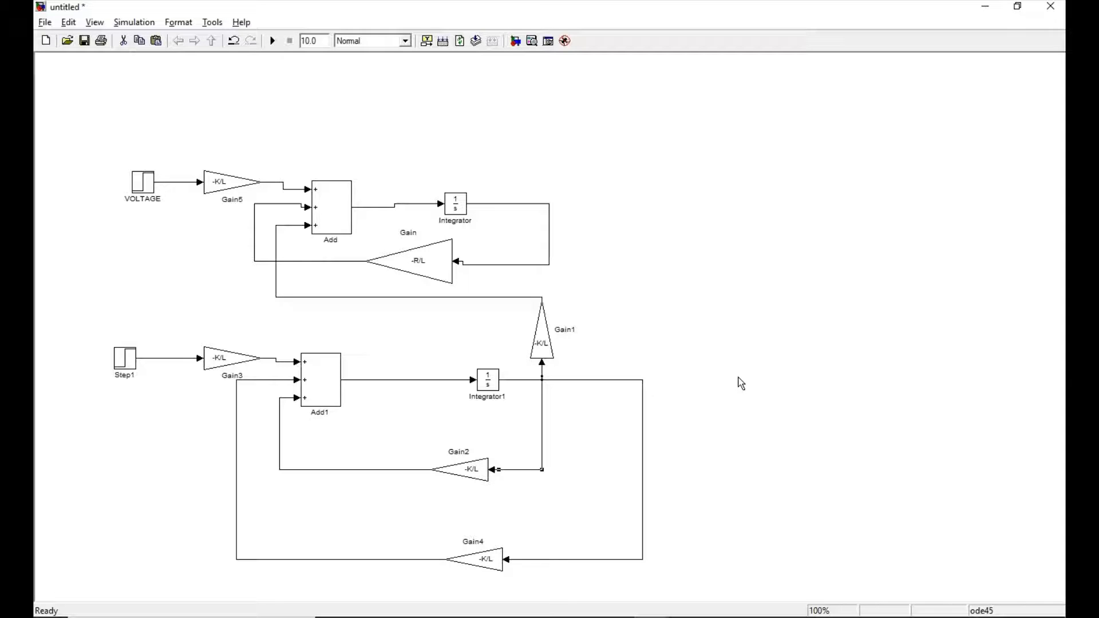
click(450, 223)
key(BackSpace)
key(BackSpace)
key(BackSpace)
key(BackSpace)
key(BackSpace)
key(BackSpace)
key(BackSpace)
key(BackSpace)
key(BackSpace)
click(685, 194)
click(604, 380)
key(Delete)
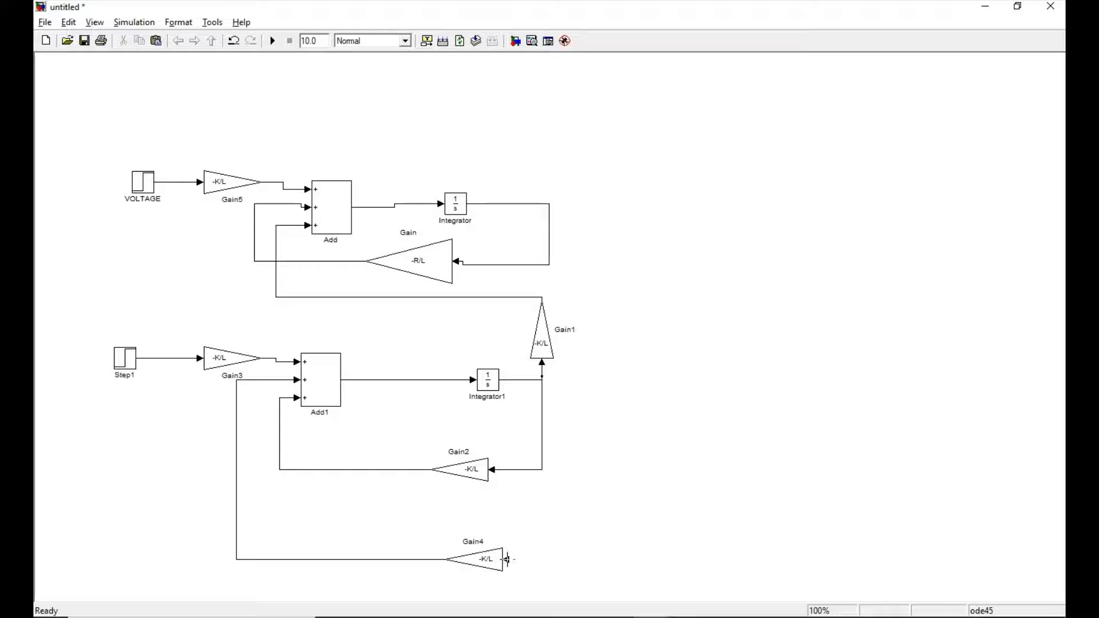
Connect the input of the lowest -K/L Gain block to the upper integrator's output line.
drag(504, 559, 549, 261)
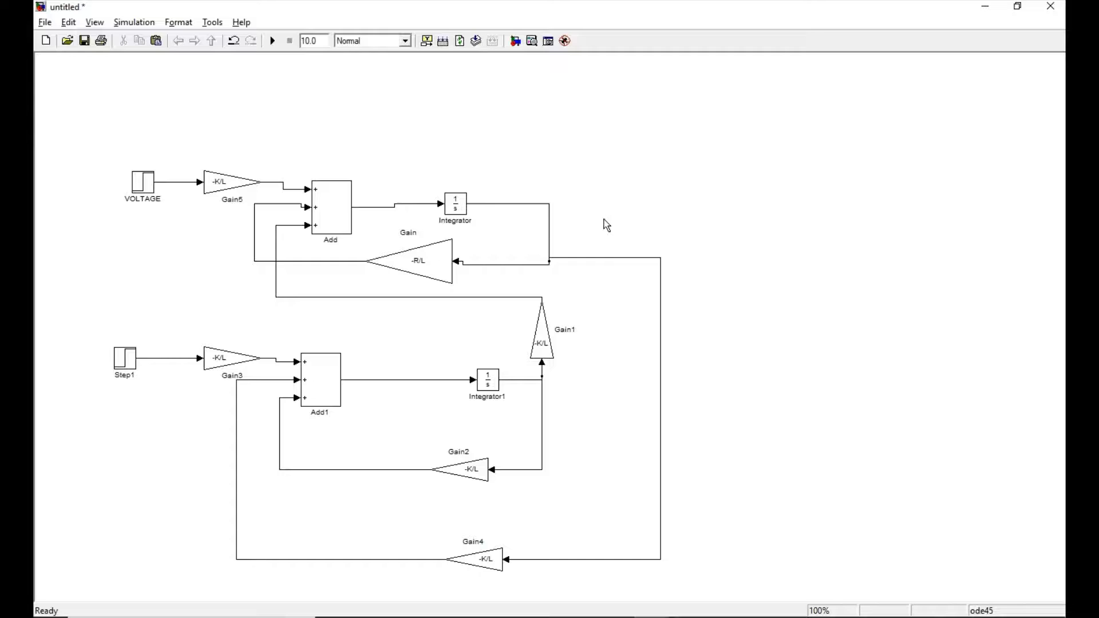
Add a Scope block from the Sinks library and place it to the right of the upper integrator.
key(alt+Tab)
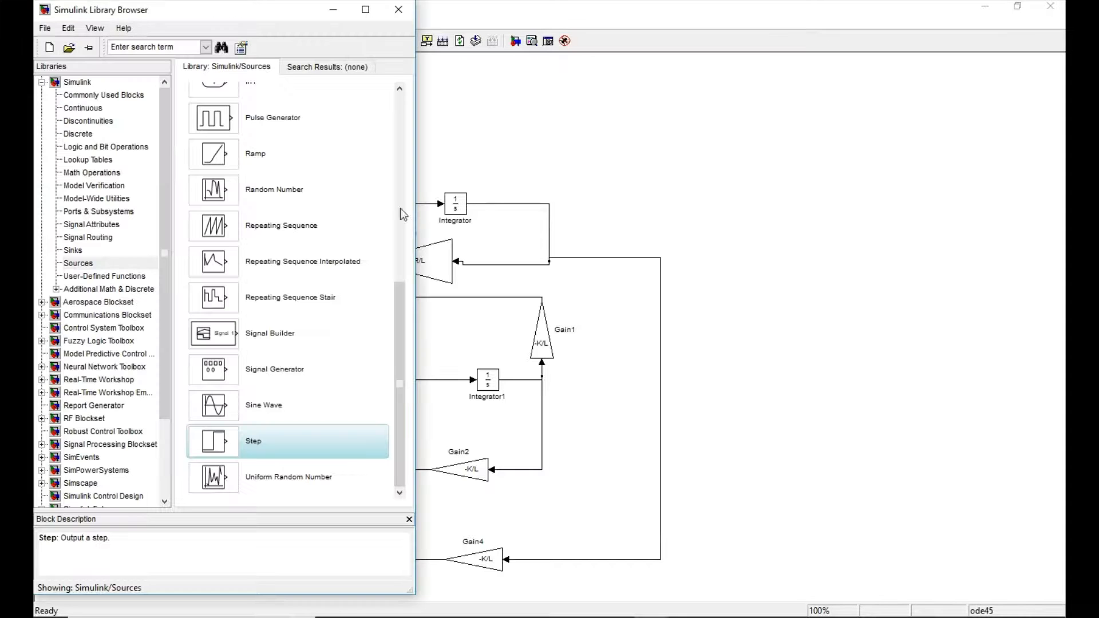
click(108, 250)
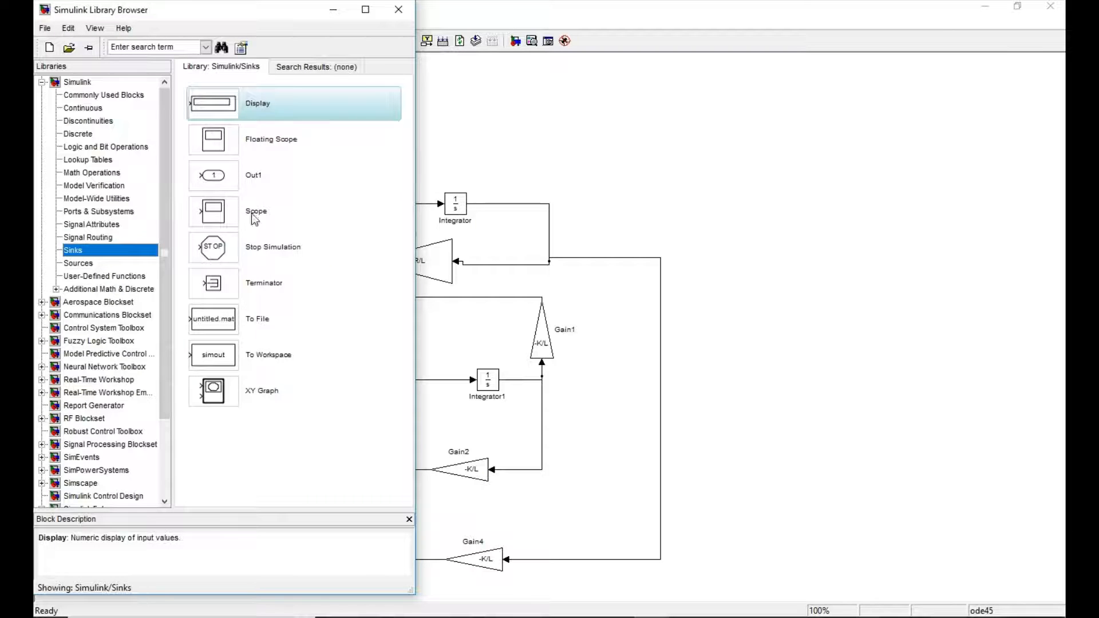
drag(255, 219, 779, 205)
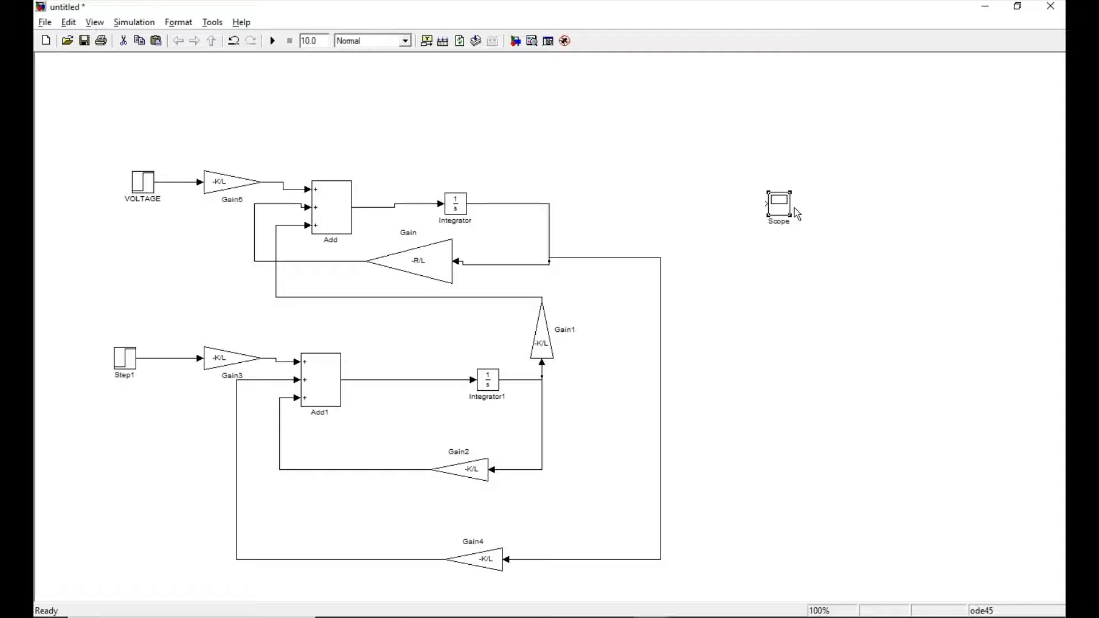
Configure the Scope block with 2 axes and turn off its limit on stored data points.
double_click(781, 203)
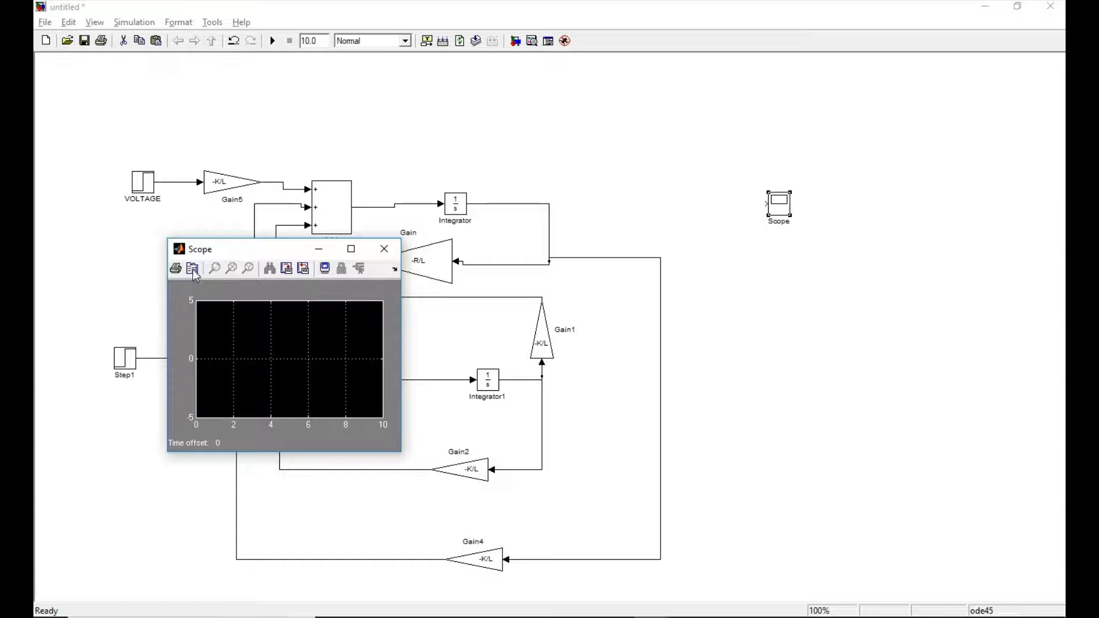
click(193, 271)
click(246, 303)
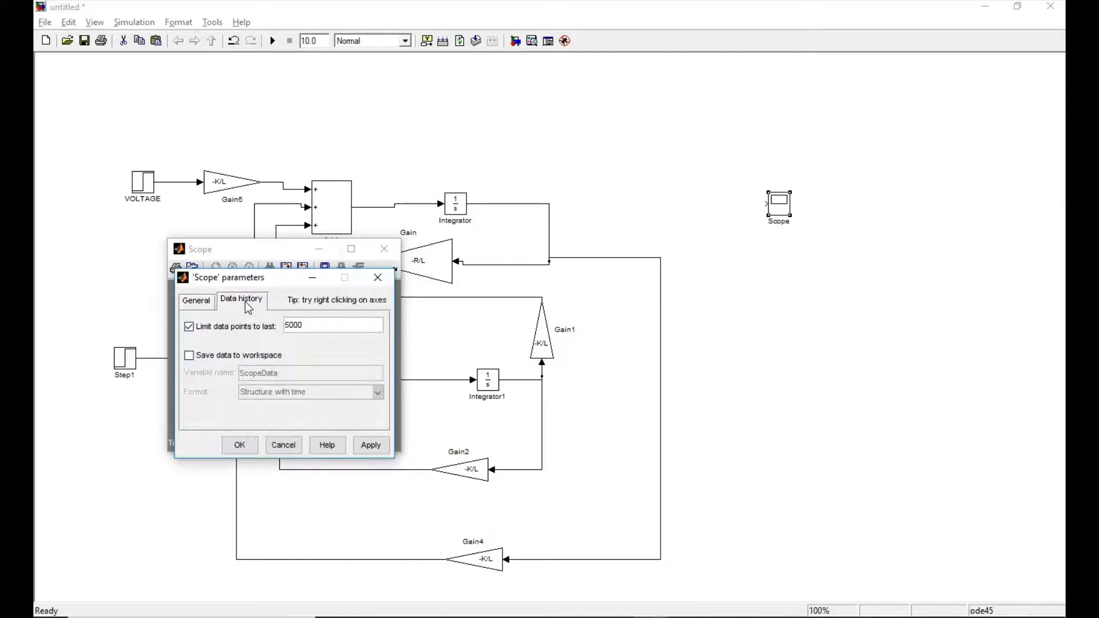
click(190, 330)
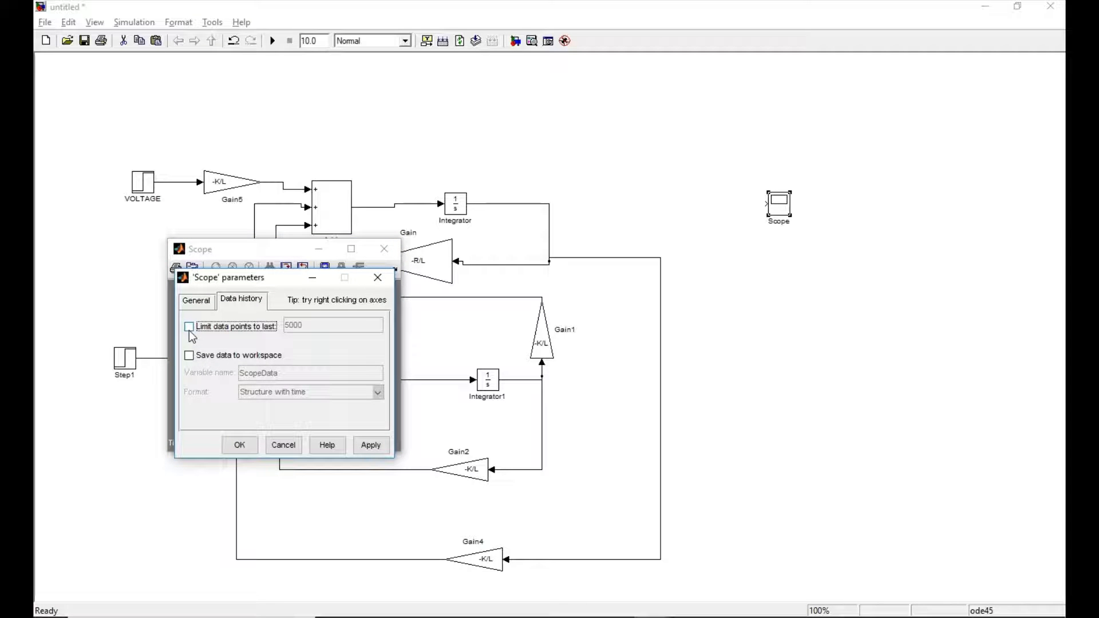
click(193, 301)
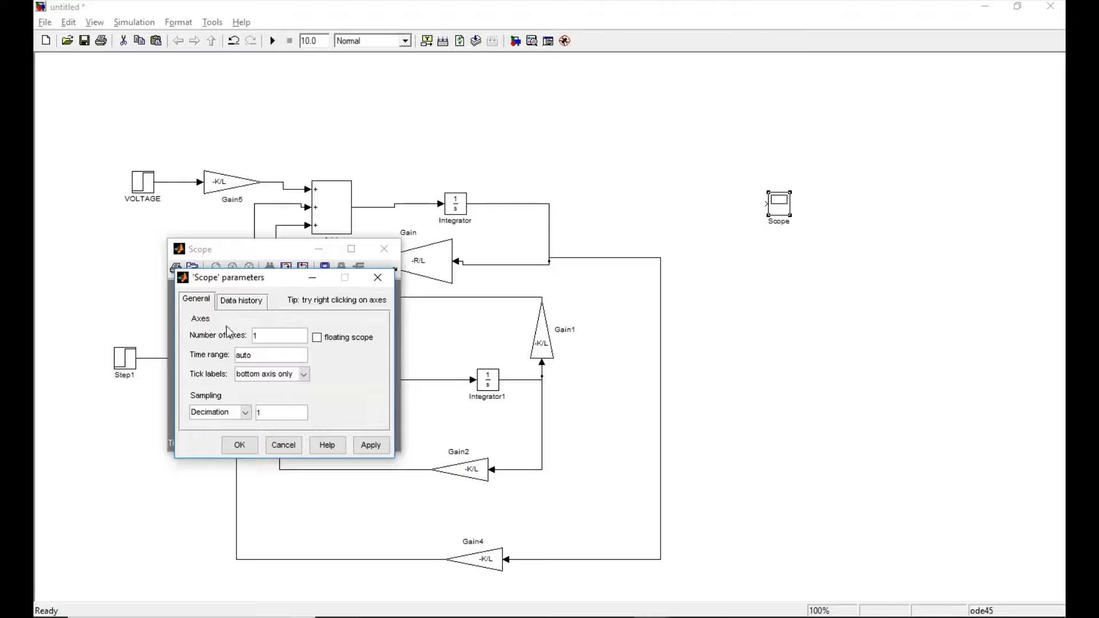
double_click(265, 338)
text(2)
click(369, 446)
click(239, 446)
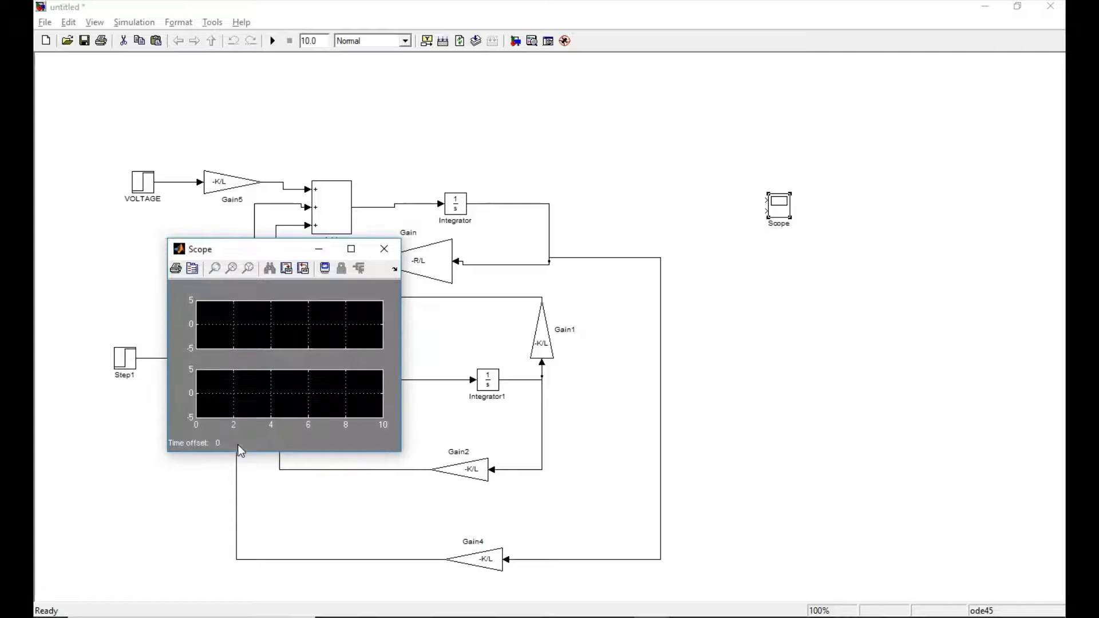
click(381, 256)
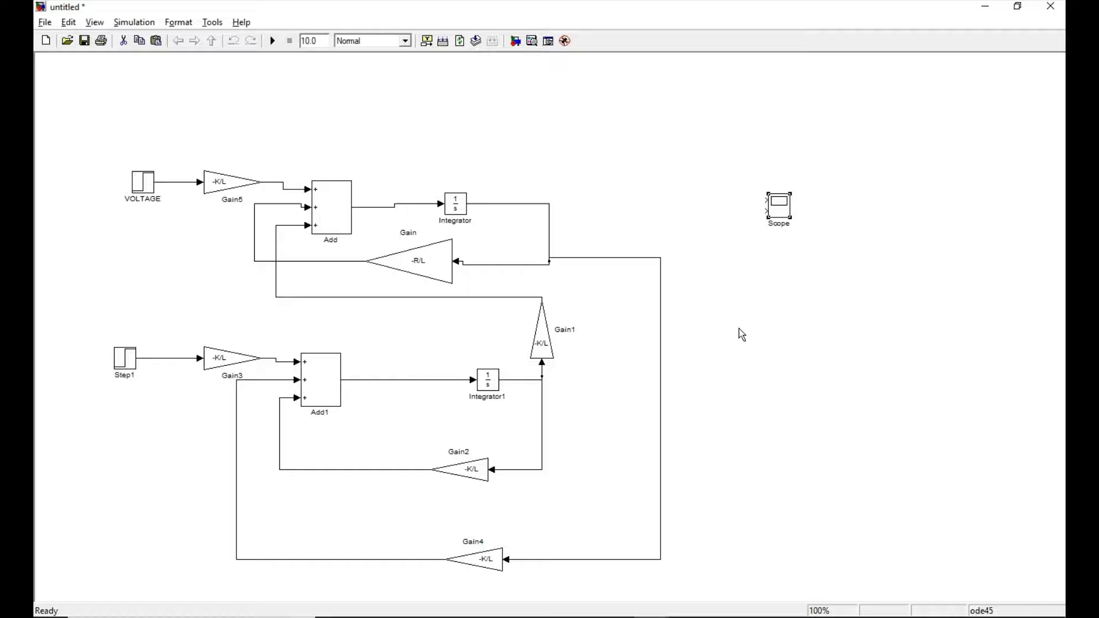
Set the VOLTAGE step source to an initial value of 100 and a final value of 50.
double_click(143, 183)
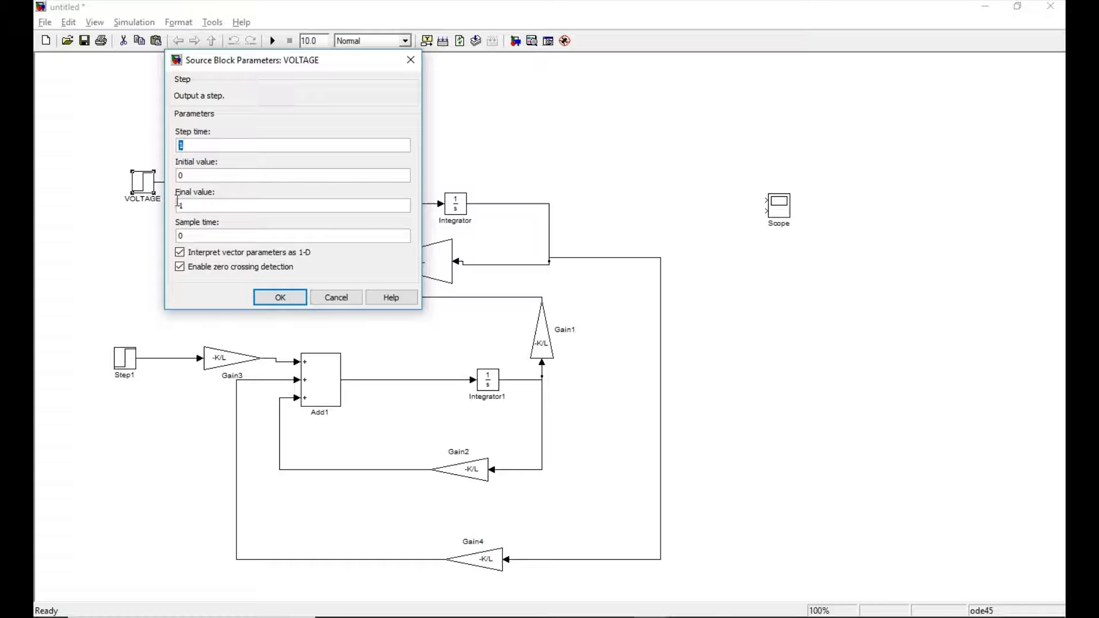
click(190, 178)
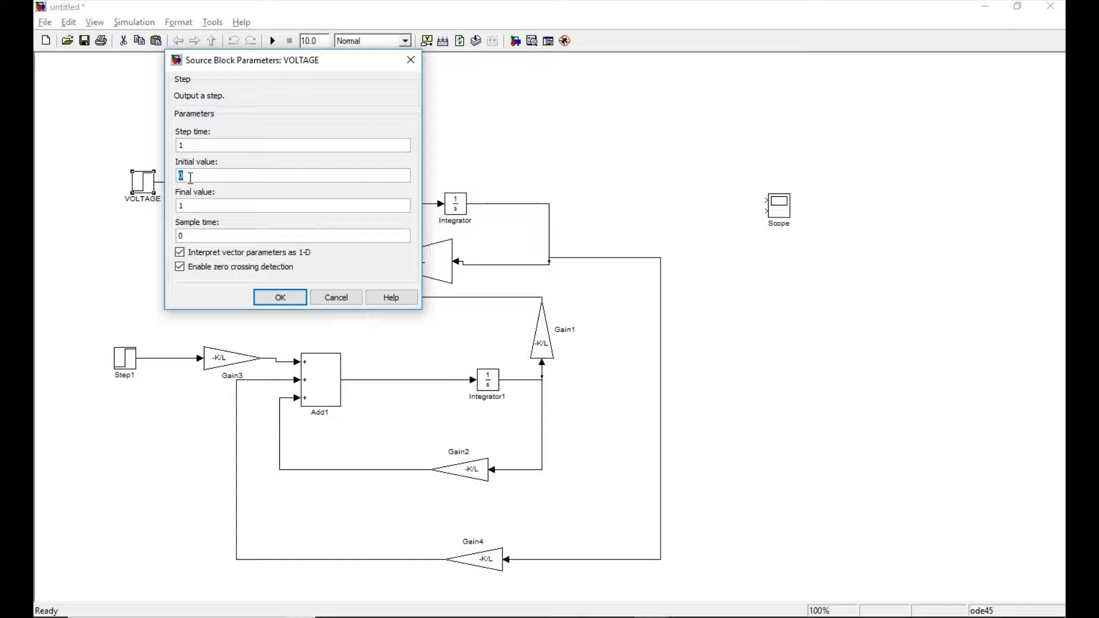
text(100)
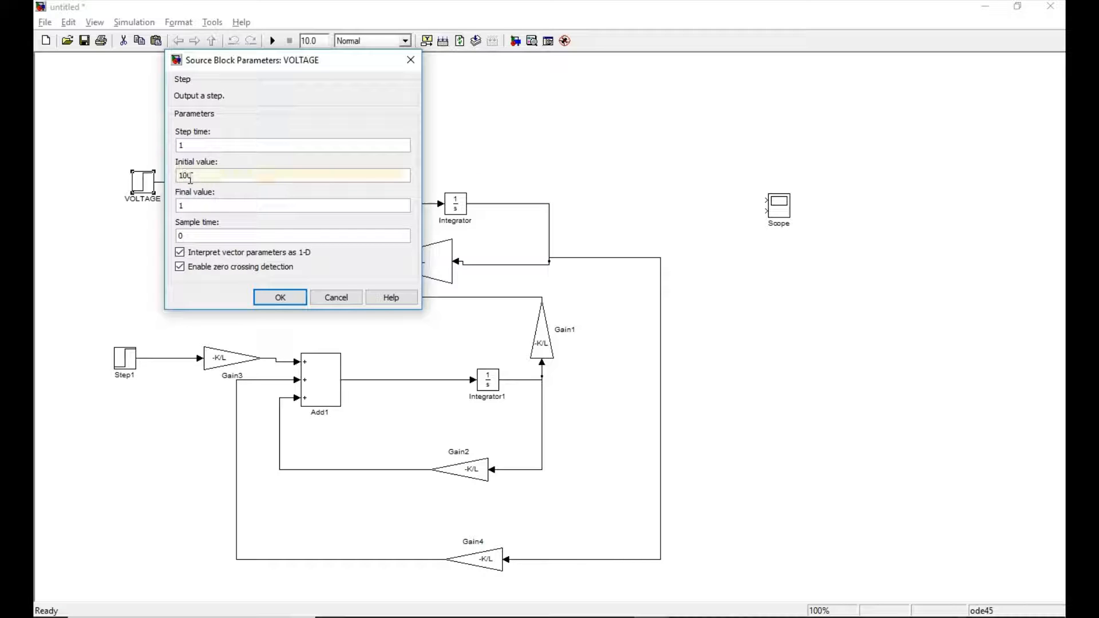
click(196, 206)
text(50)
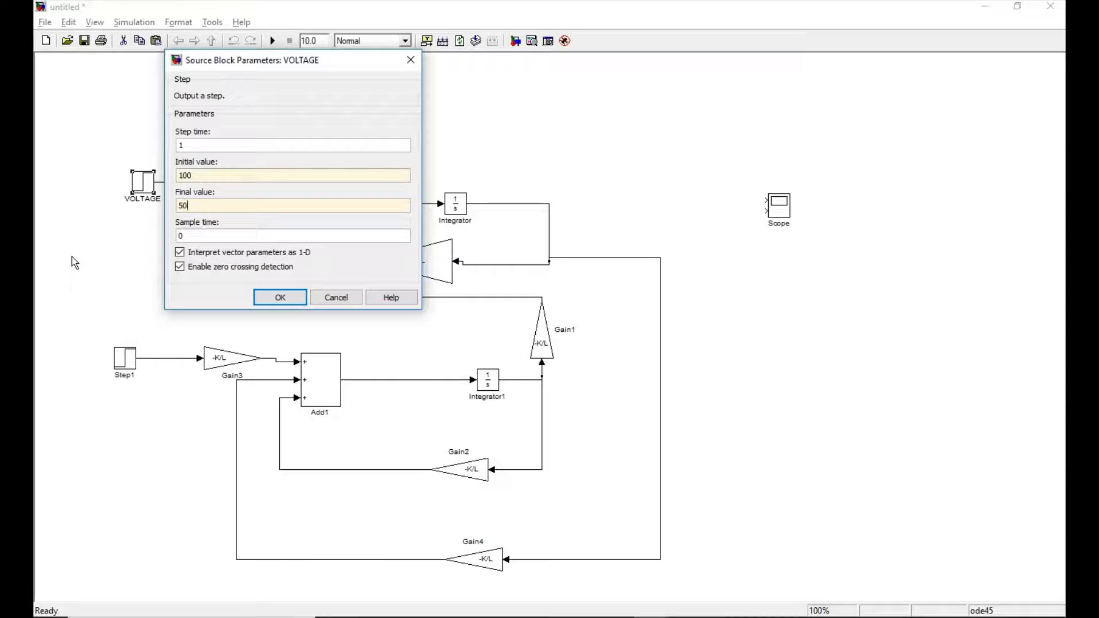
click(264, 295)
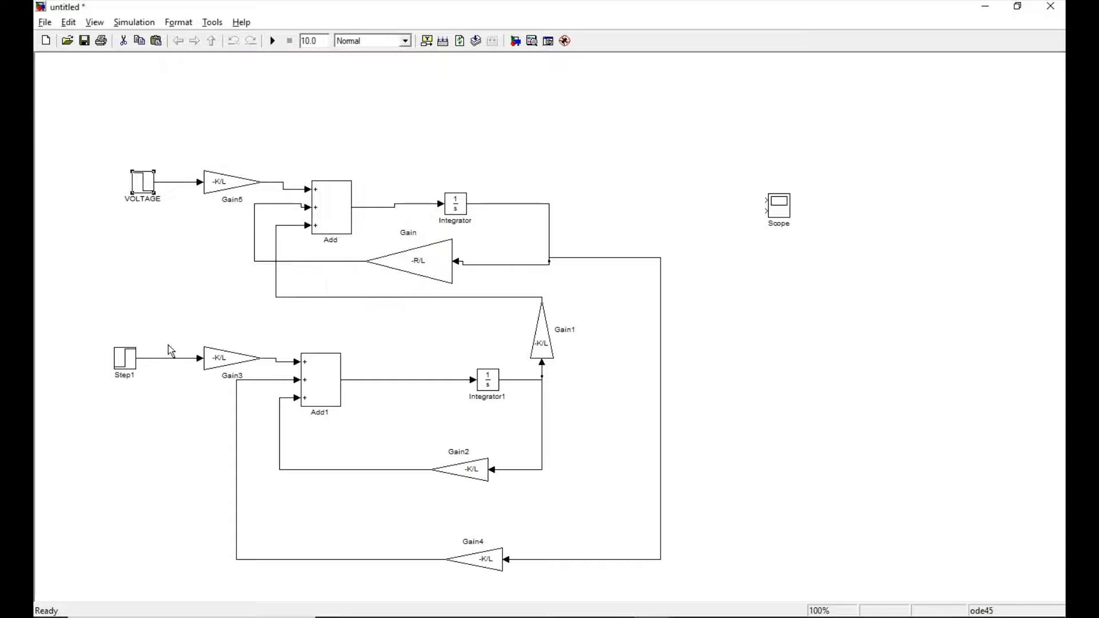
Set the lower Step block's step time to 5 and its final value to 0.
double_click(124, 359)
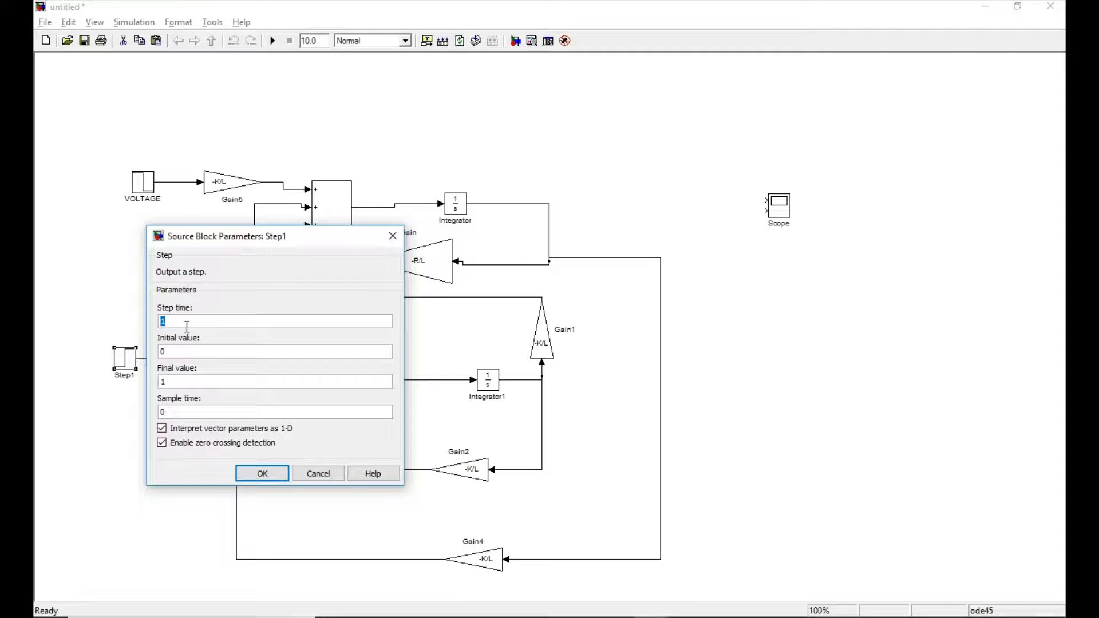
text(5)
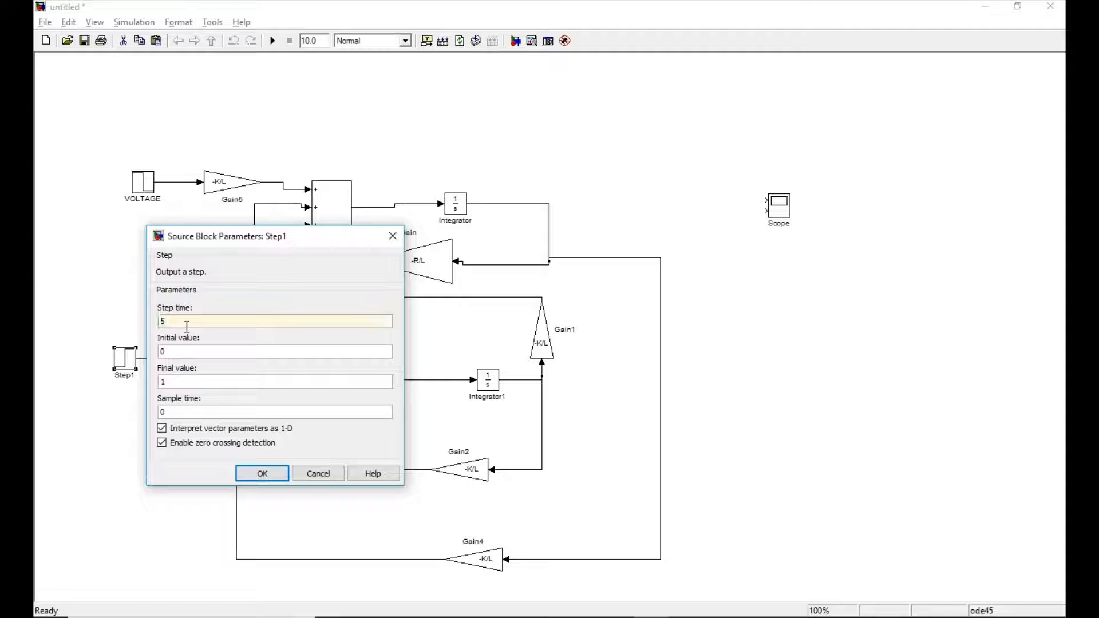
double_click(171, 381)
text(0)
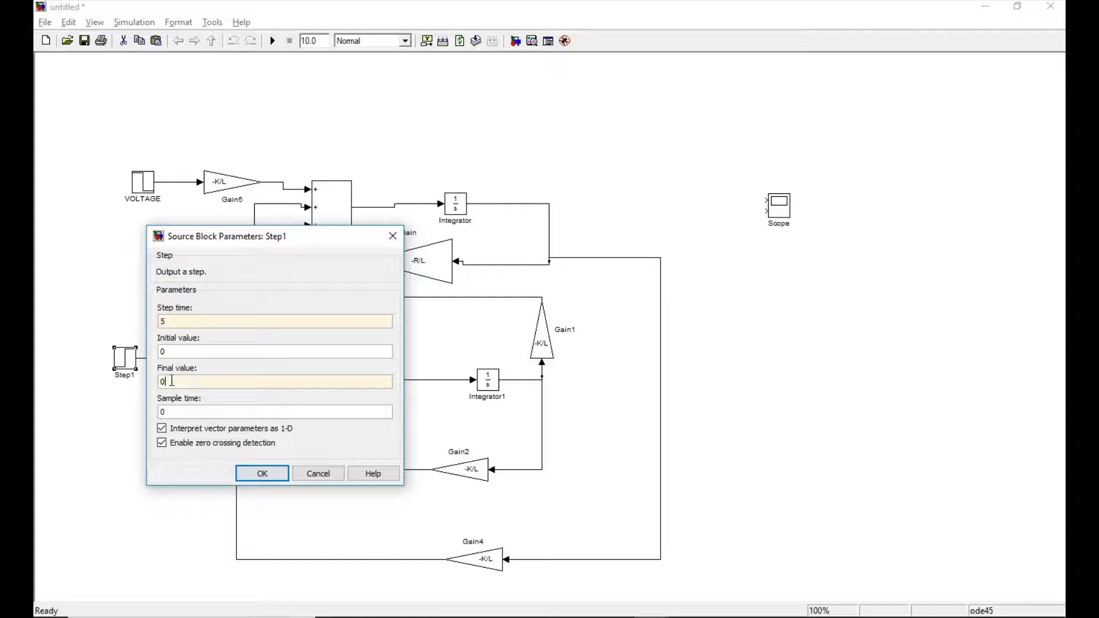
click(260, 475)
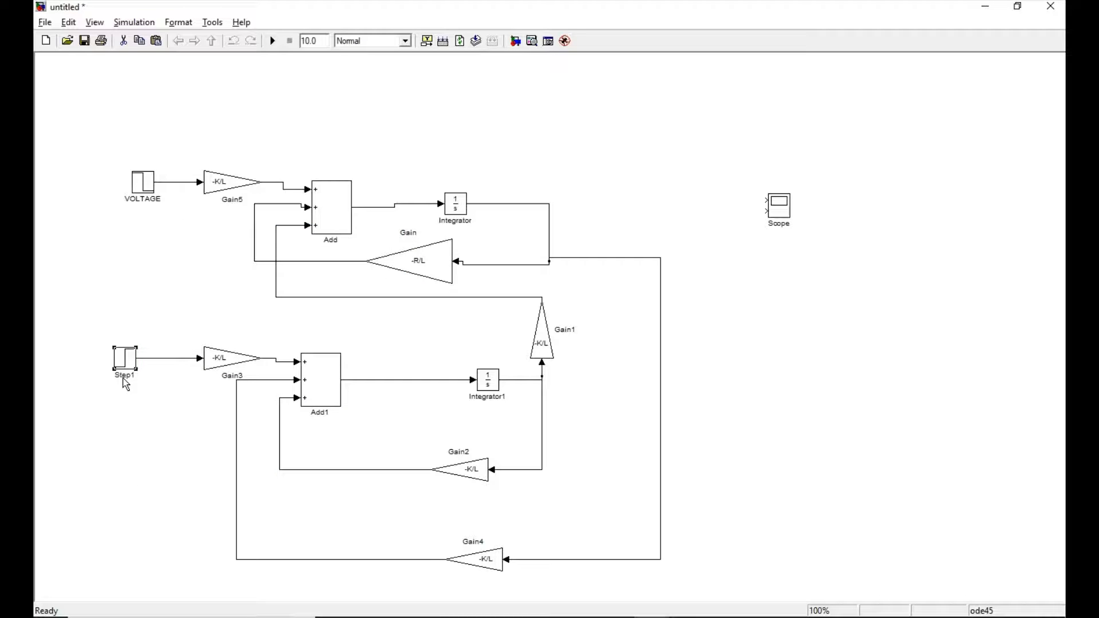
Rename the lower Step block as LOAD.
click(123, 376)
key(Right)
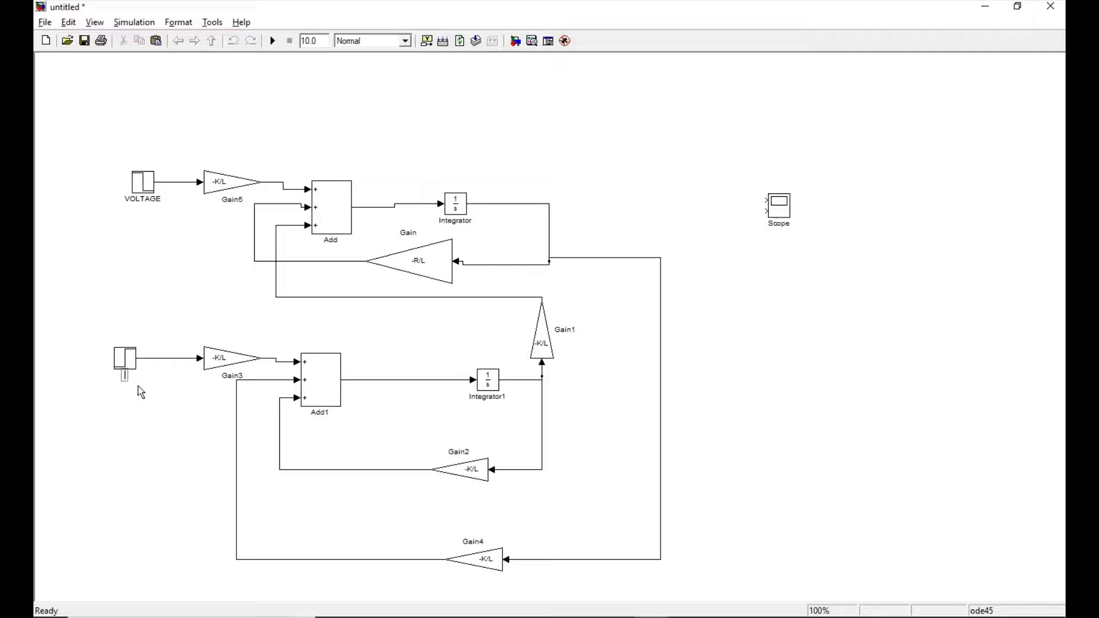
text(LOAD)
click(153, 468)
Switch to Notepad and note the parameter values as R=1;L=0.1;K=1.
key(alt+Tab)
key(alt+Tab)
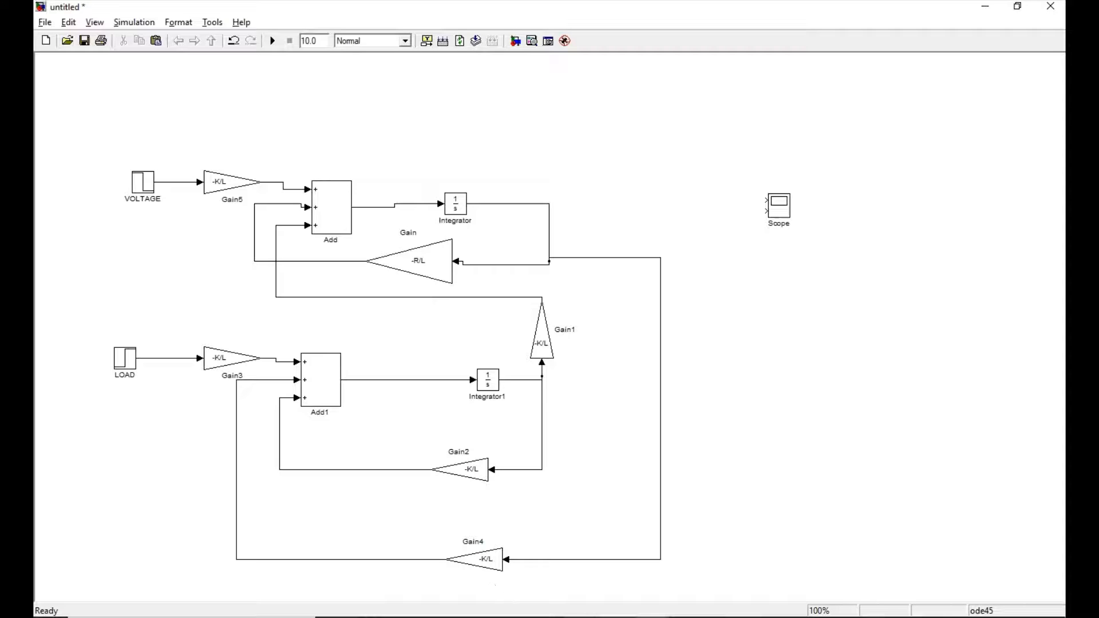
click(610, 610)
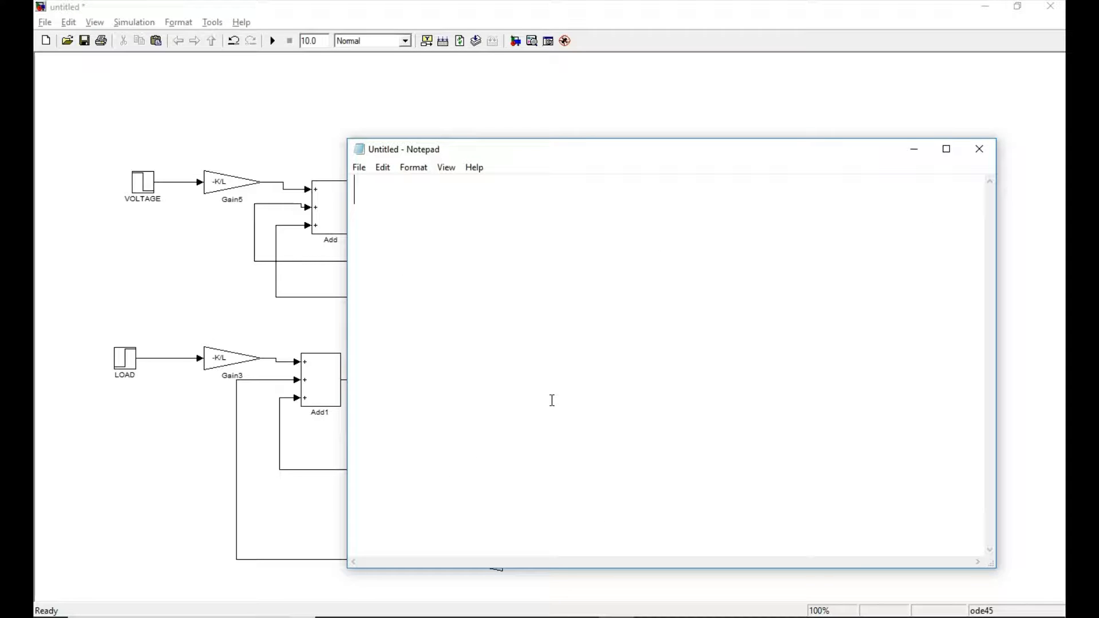
text(R=1)
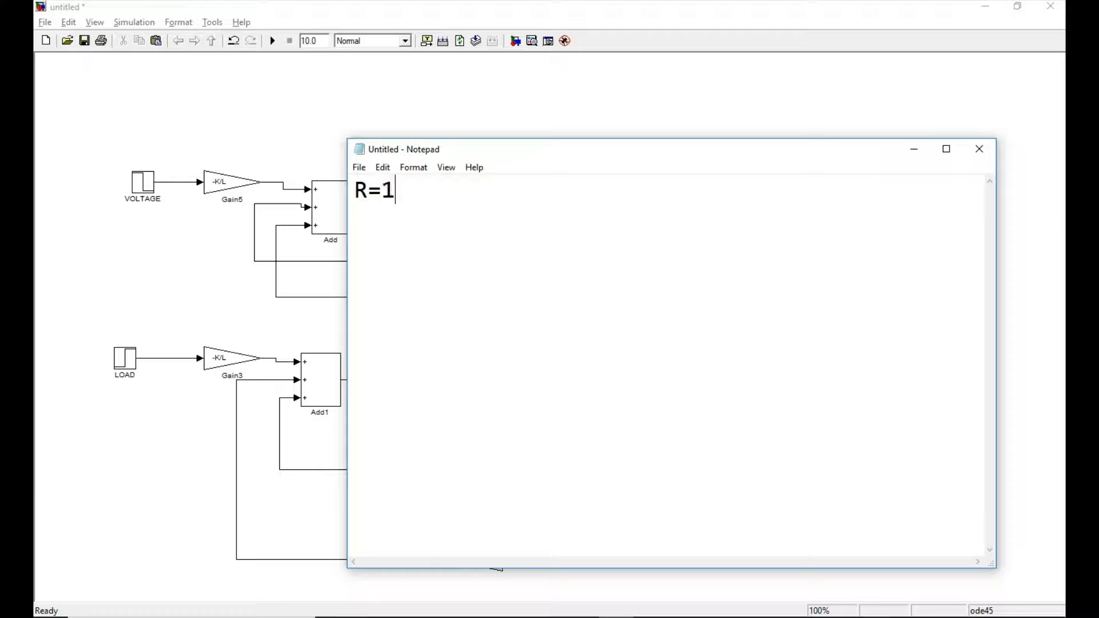
text(;L=0.1;K=1)
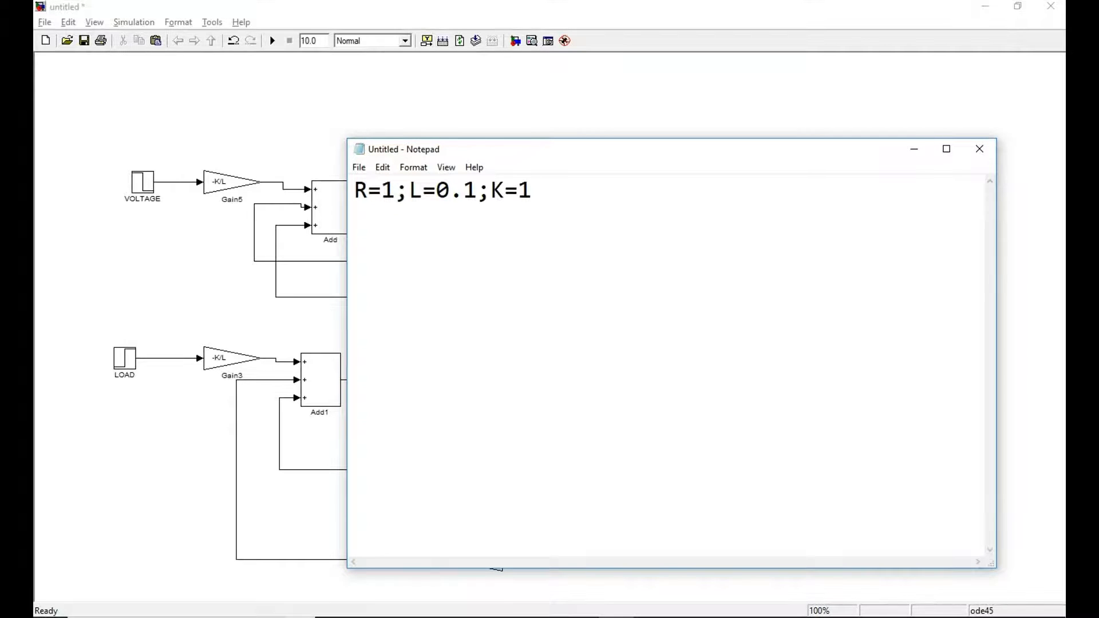
Return to the Simulink model and connect the Scope's first input to the upper integrator's output and its second input to the lower integrator's output.
key(alt+Tab)
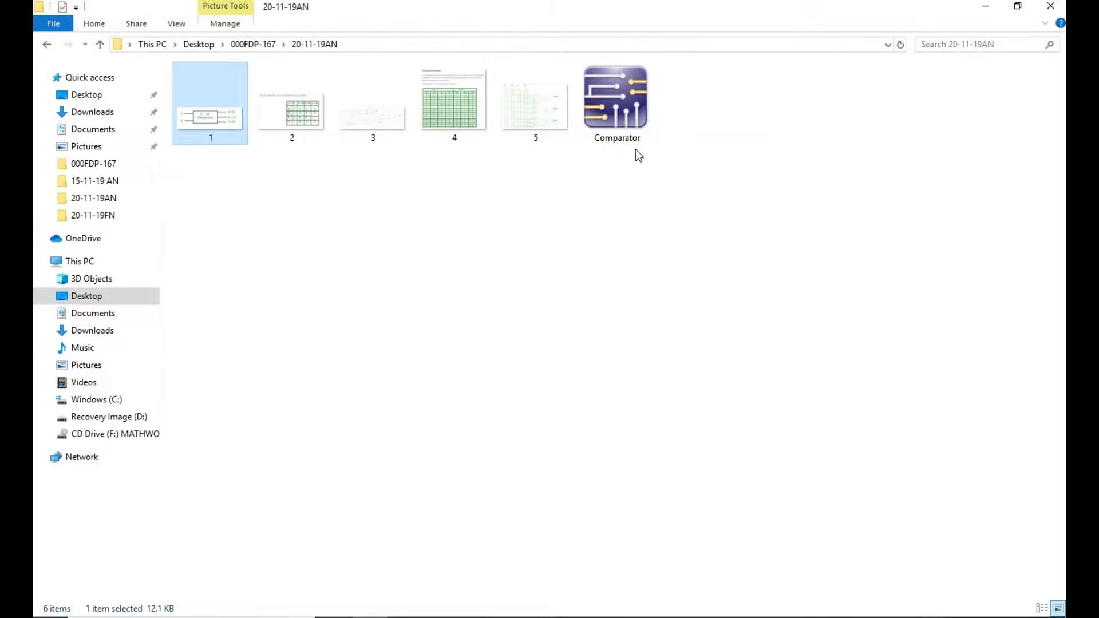
key(alt+Tab)
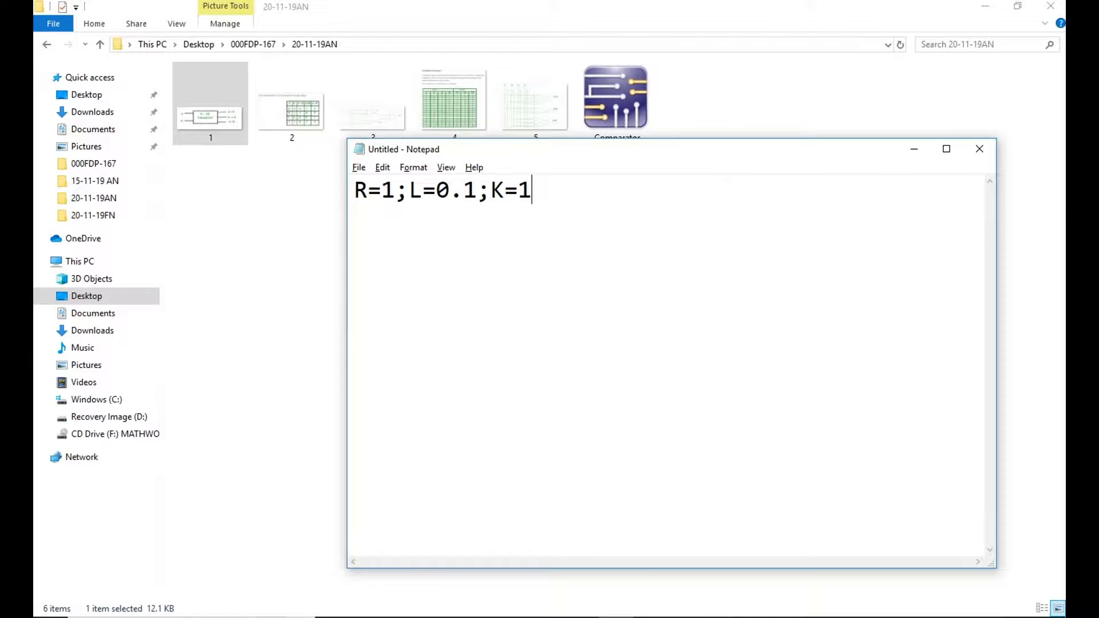
click(766, 550)
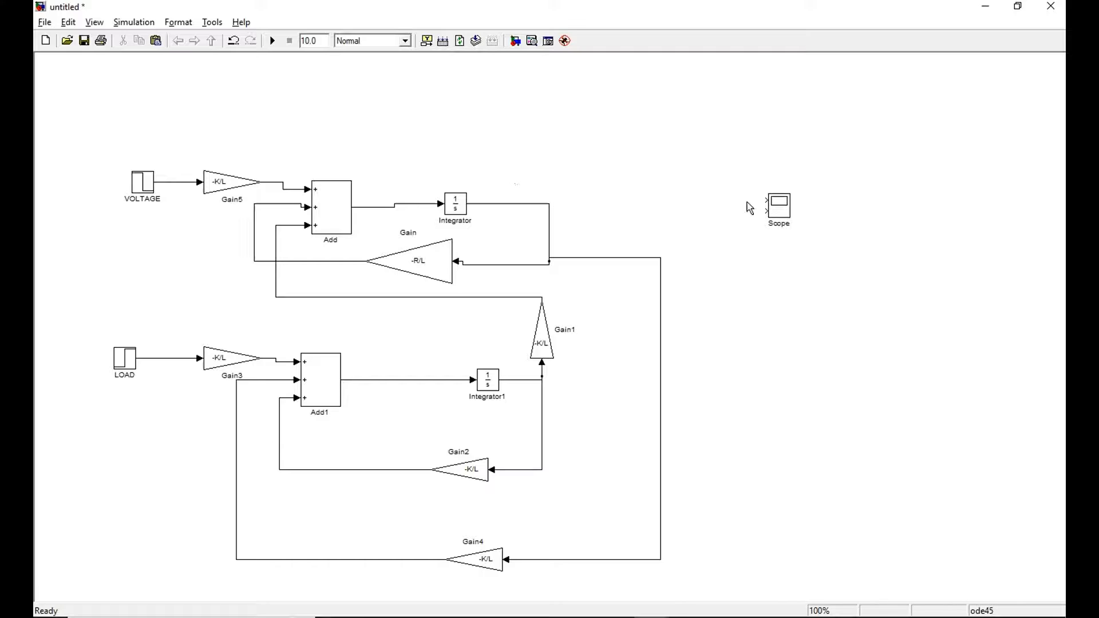
drag(761, 201, 549, 203)
drag(767, 211, 703, 391)
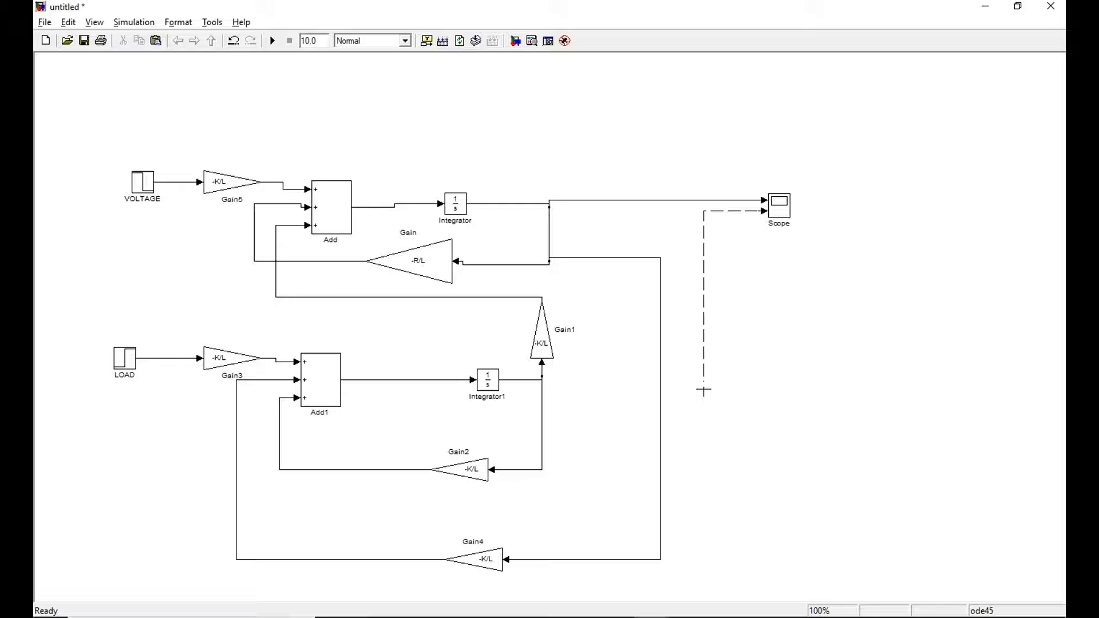
drag(704, 391, 542, 380)
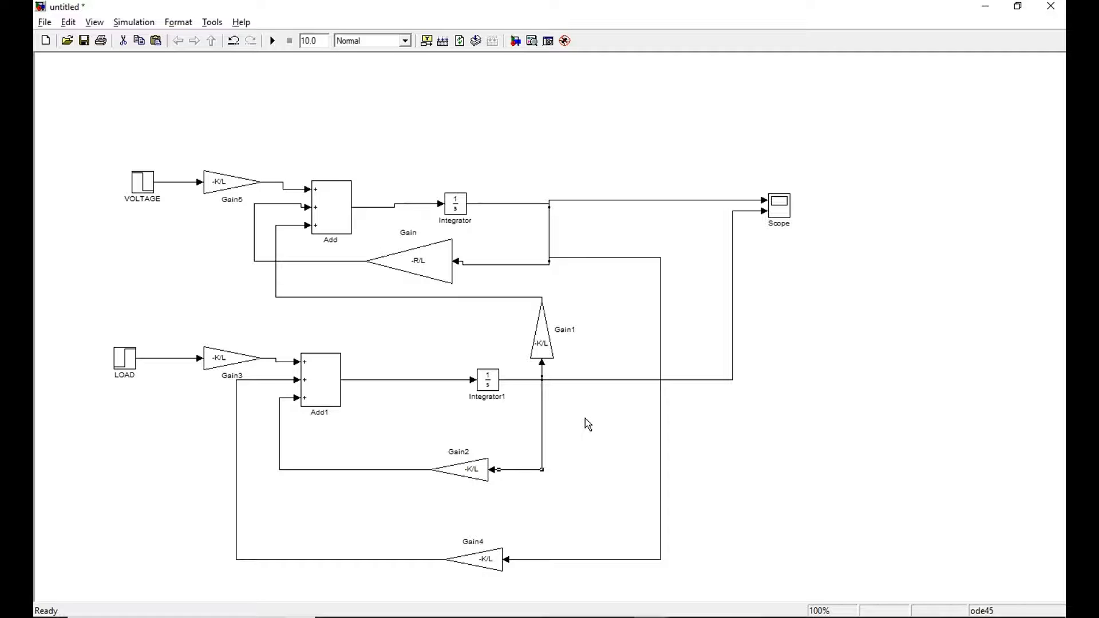
Delete and redraw the branch from the lower integrator's output line to the input of the Gain2 block.
click(579, 419)
click(543, 381)
key(Delete)
click(542, 374)
key(Delete)
drag(491, 469, 541, 386)
mouse_move(541, 385)
mouse_down()
mouse_move(543, 420)
mouse_move(541, 381)
mouse_up()
key(Delete)
mouse_move(491, 469)
mouse_down()
mouse_move(538, 405)
mouse_move(542, 360)
mouse_up()
Set the gain of the lowest Gain block, Gain4, to K/J.
double_click(493, 564)
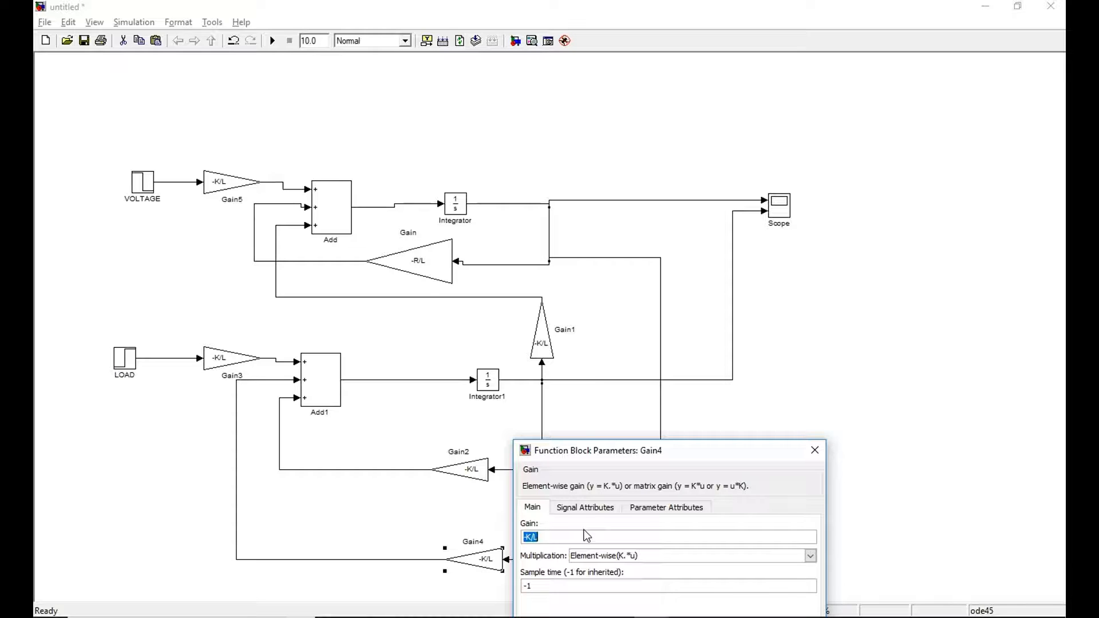
text(K/J)
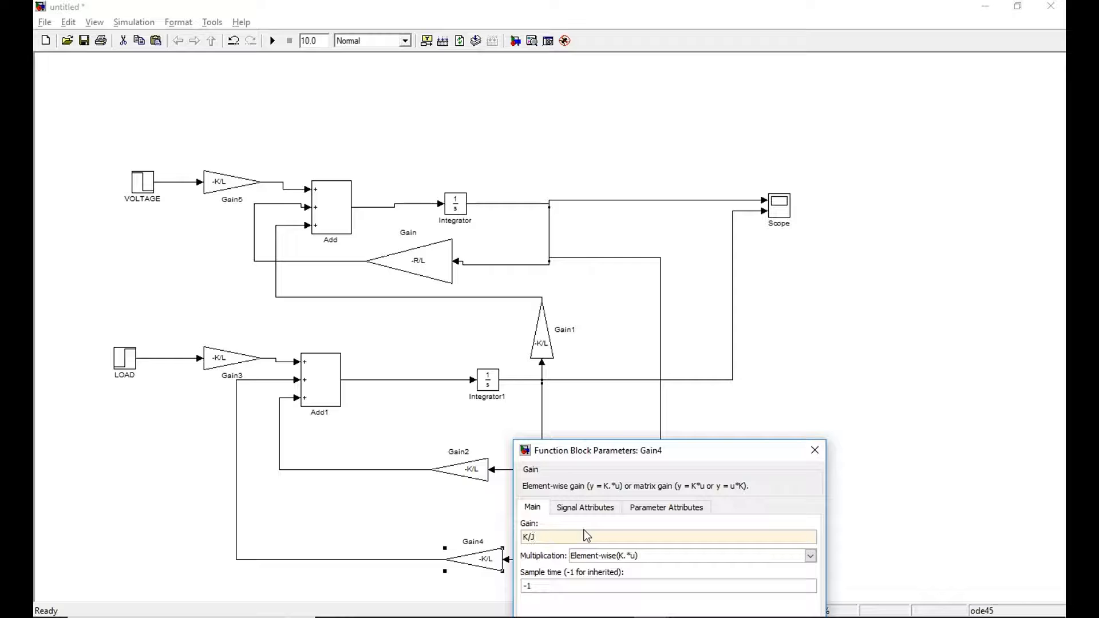
drag(768, 459, 804, 380)
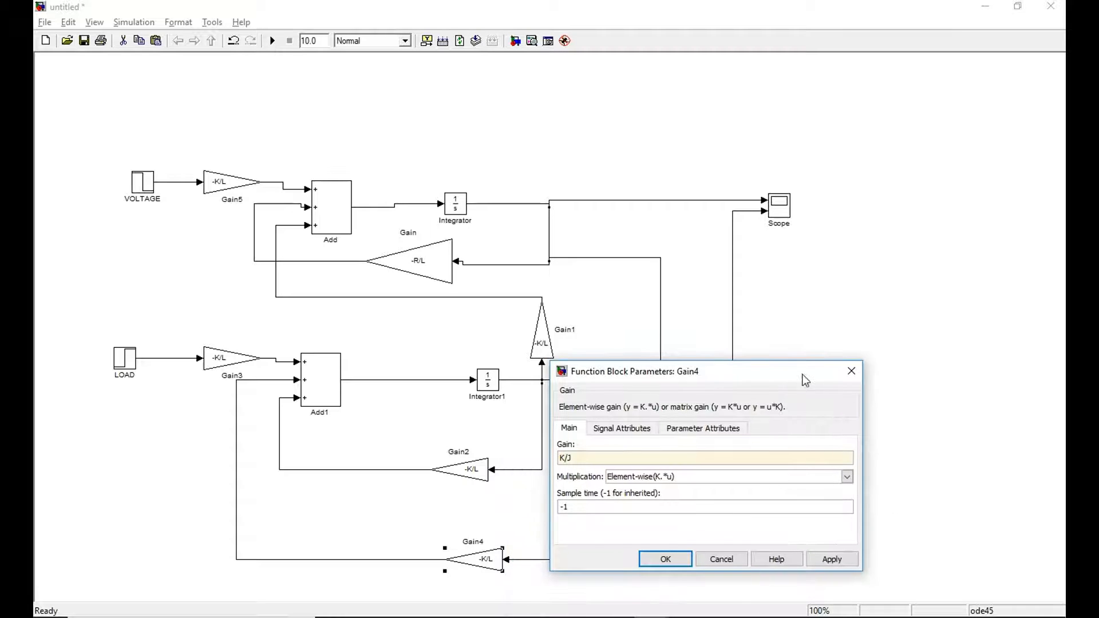
click(829, 557)
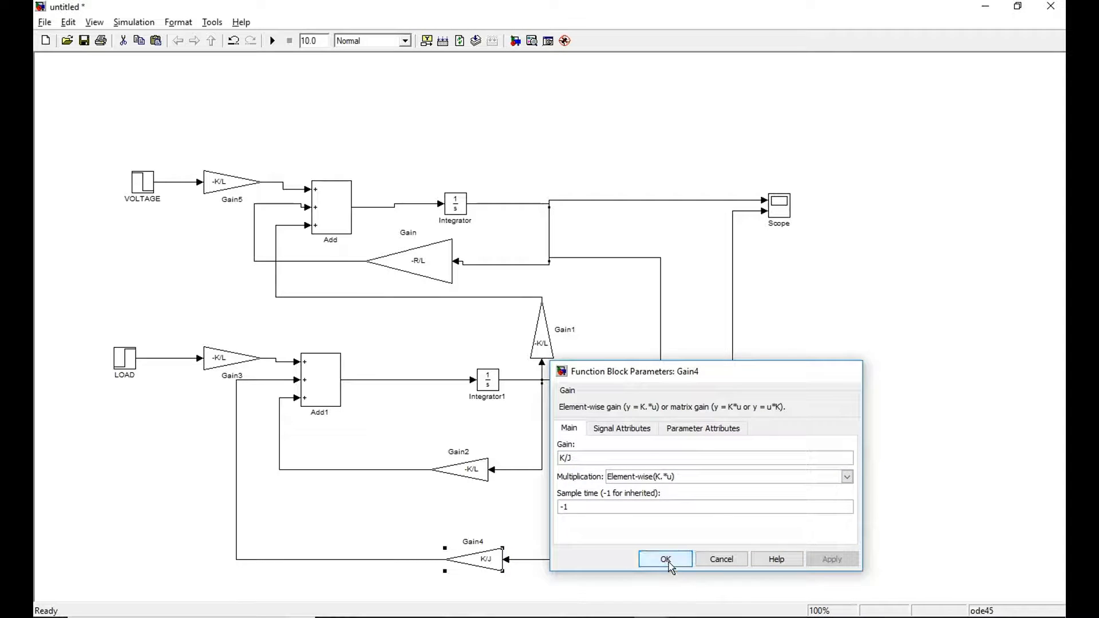
click(667, 560)
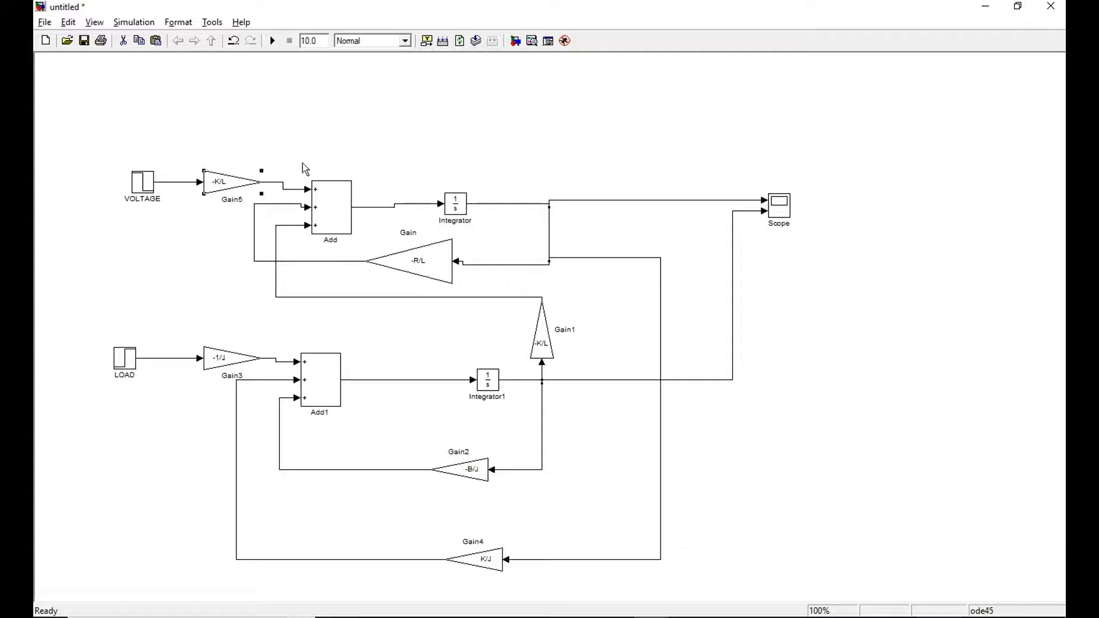
Set the gain of the block fed by VOLTAGE to 1/L.
click(218, 181)
double_click(218, 182)
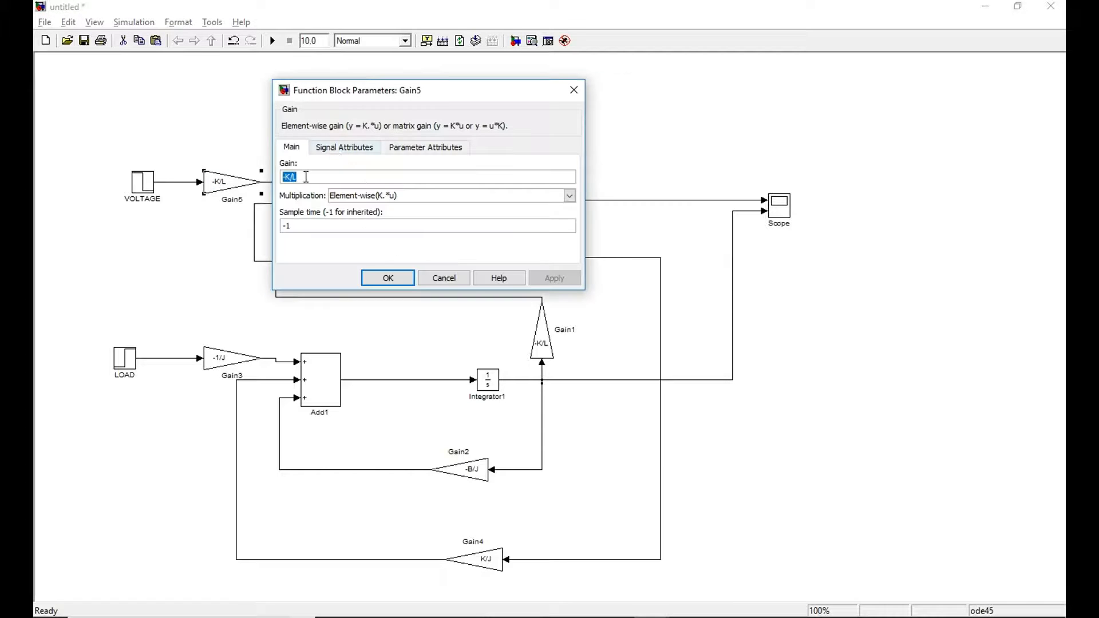
text(1/)
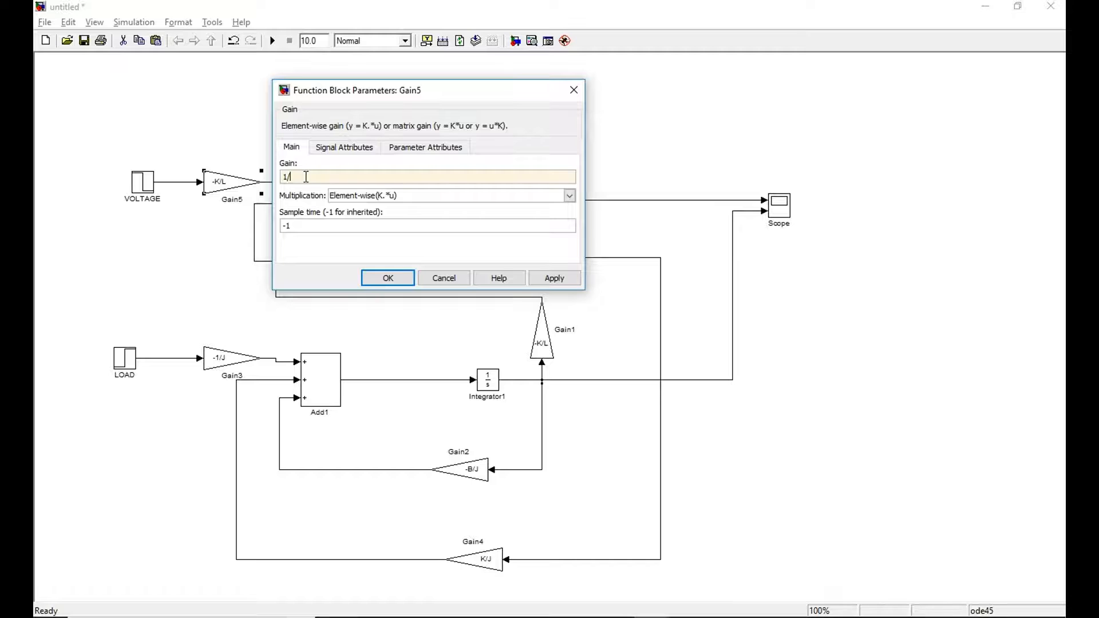
text(L)
click(535, 278)
click(385, 278)
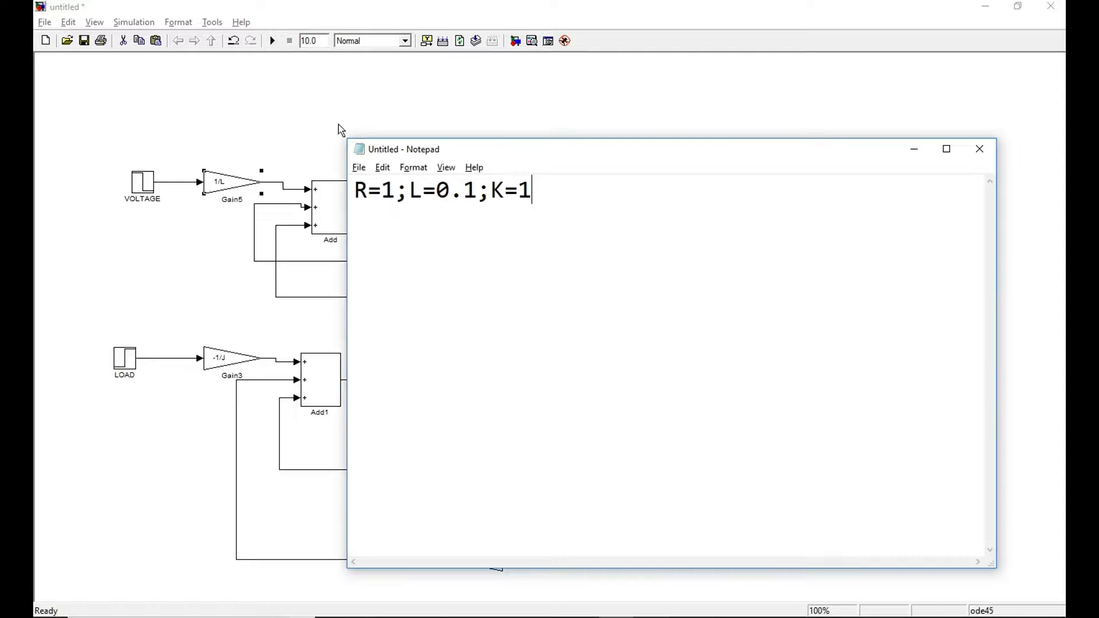
Switch to the MATLAB Command Window and enter the parameter assignments R=1;L=0;K=1; without running them.
click(650, 616)
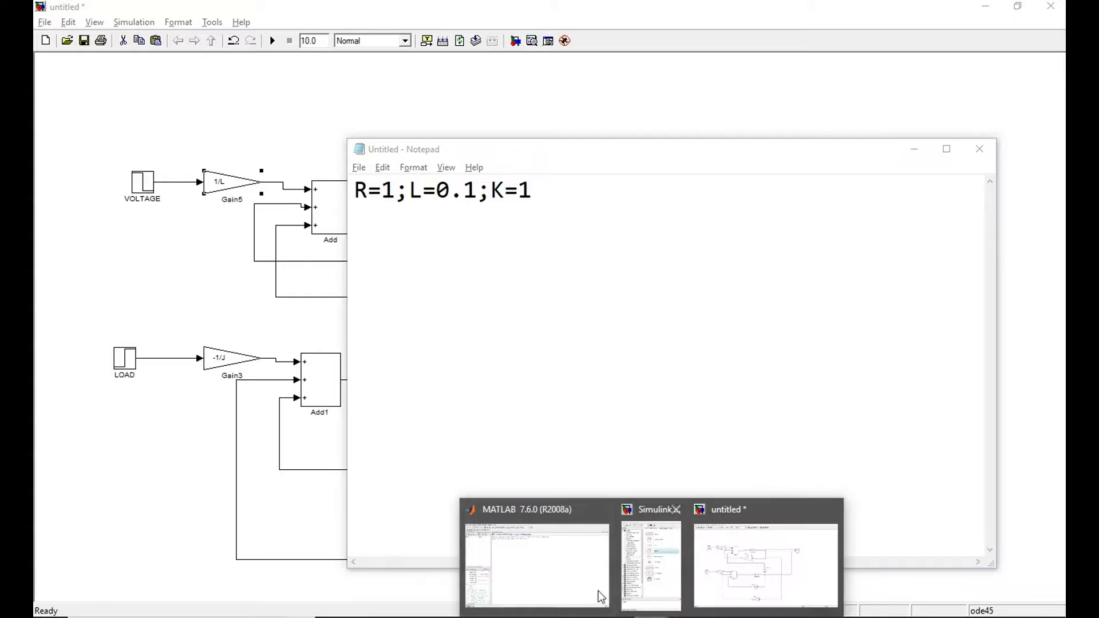
click(569, 578)
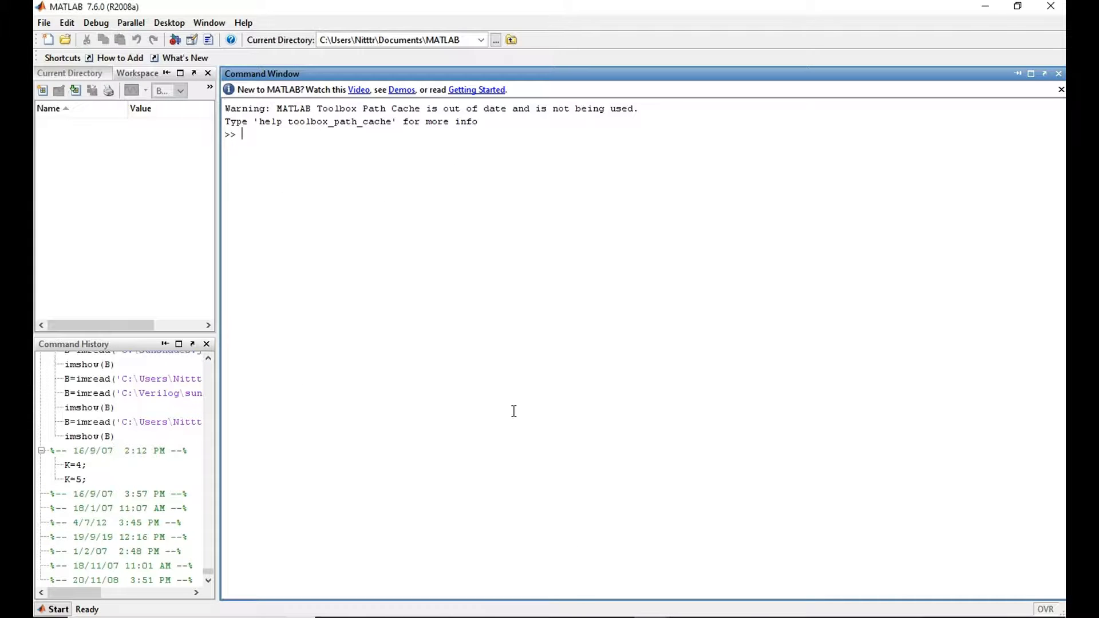
text(R)
key(alt+Tab)
key(alt+Tab)
text(=1)
key(alt+Tab)
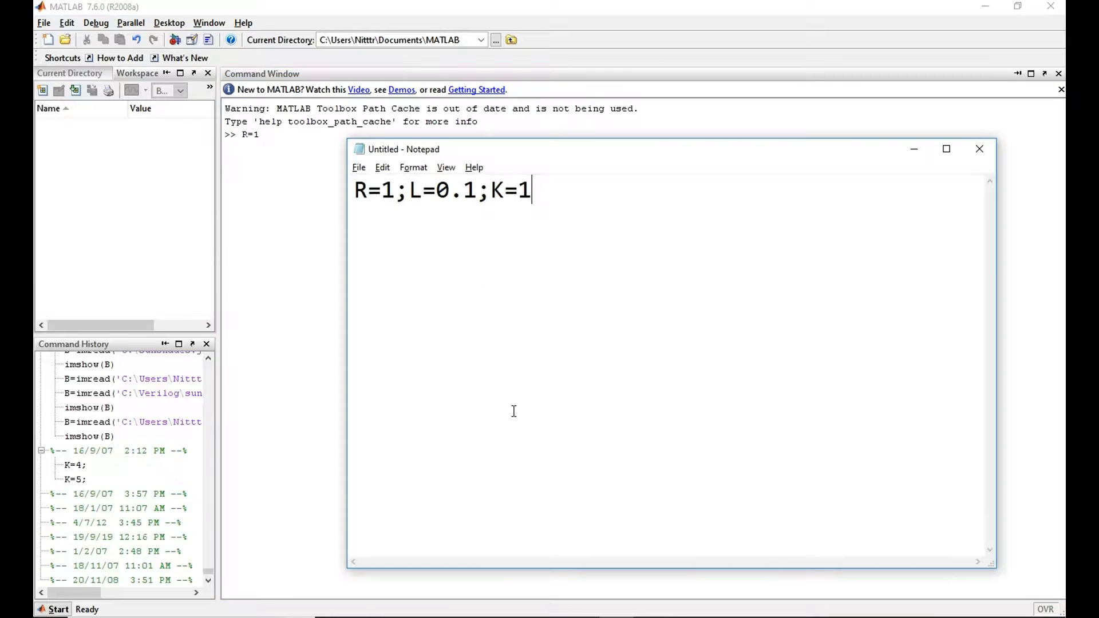
key(alt+Tab)
text(;L)
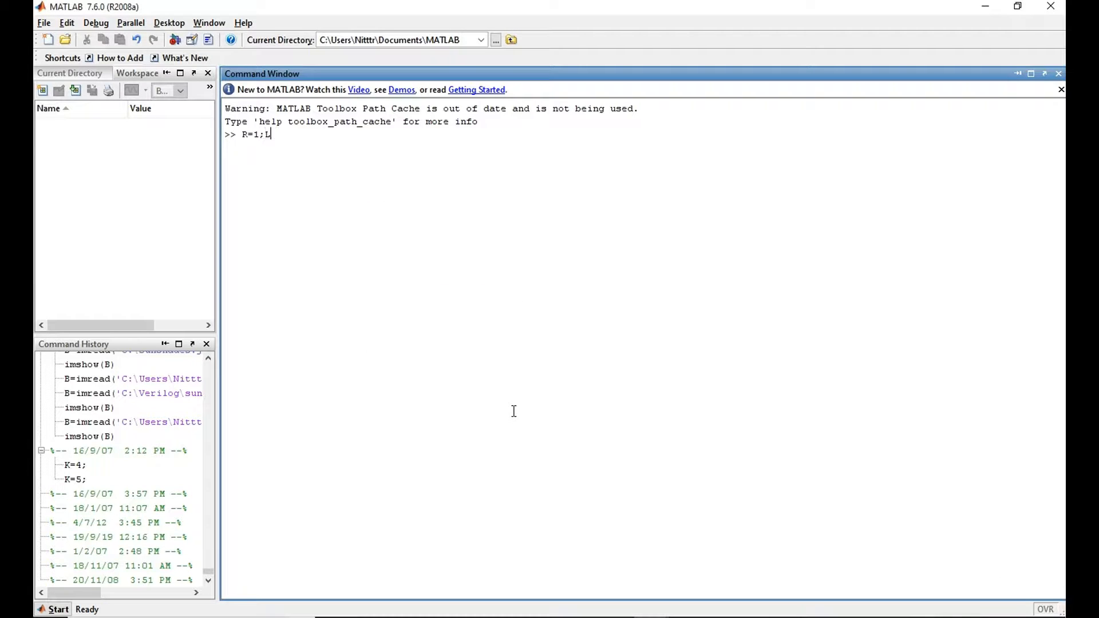
text(=0;)
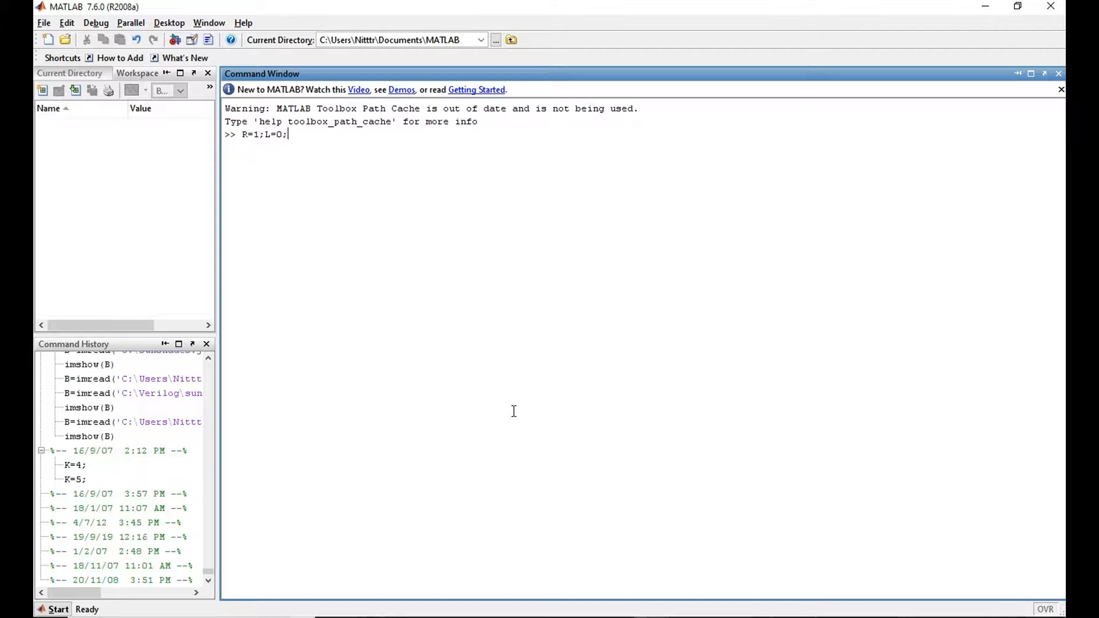
key(alt+Tab)
Extend the parameter list in Notepad with J=0.1 and B=0.1, separated by semicolons, and minimize the note.
key(alt+Tab)
text(K=1;)
key(alt+Tab)
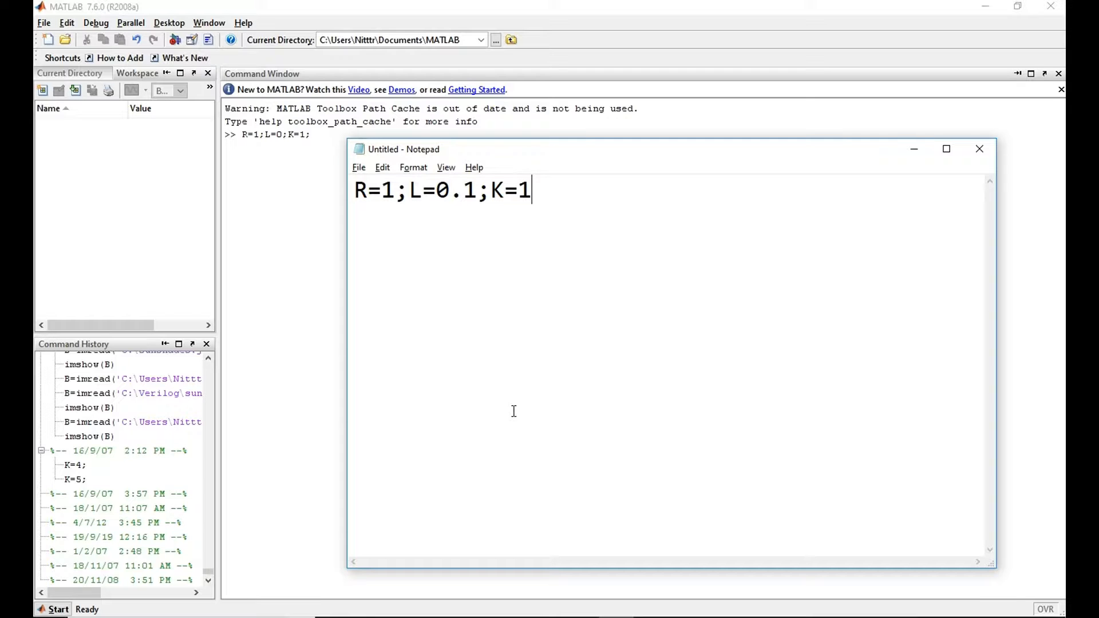
text(J=)
key(Left)
key(Left)
text(;)
key(End)
text(0.1)
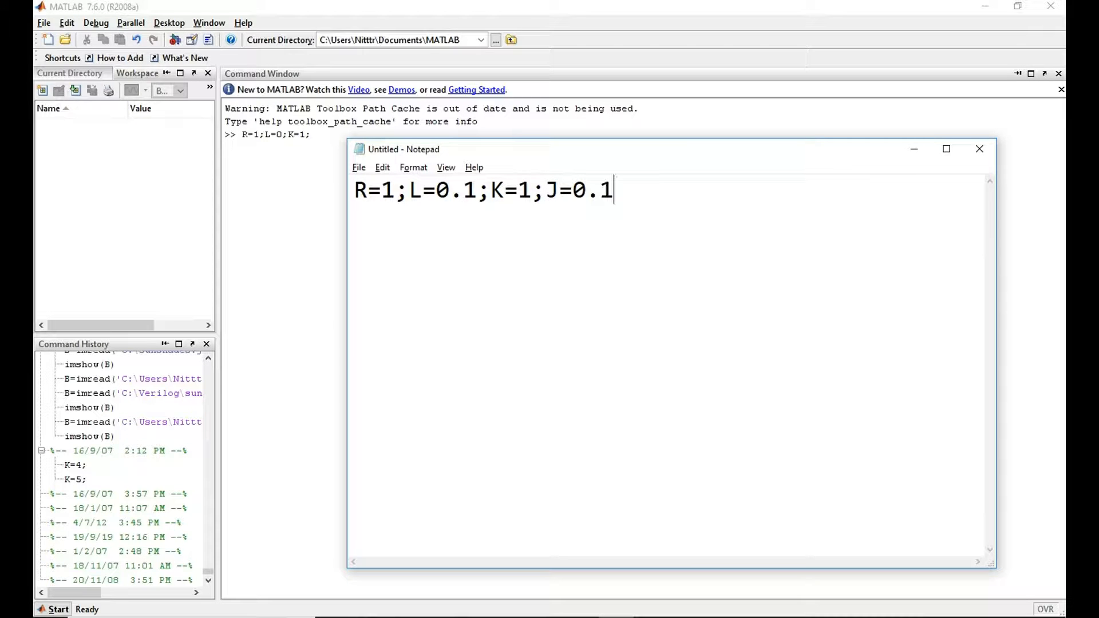
text(;B=0.)
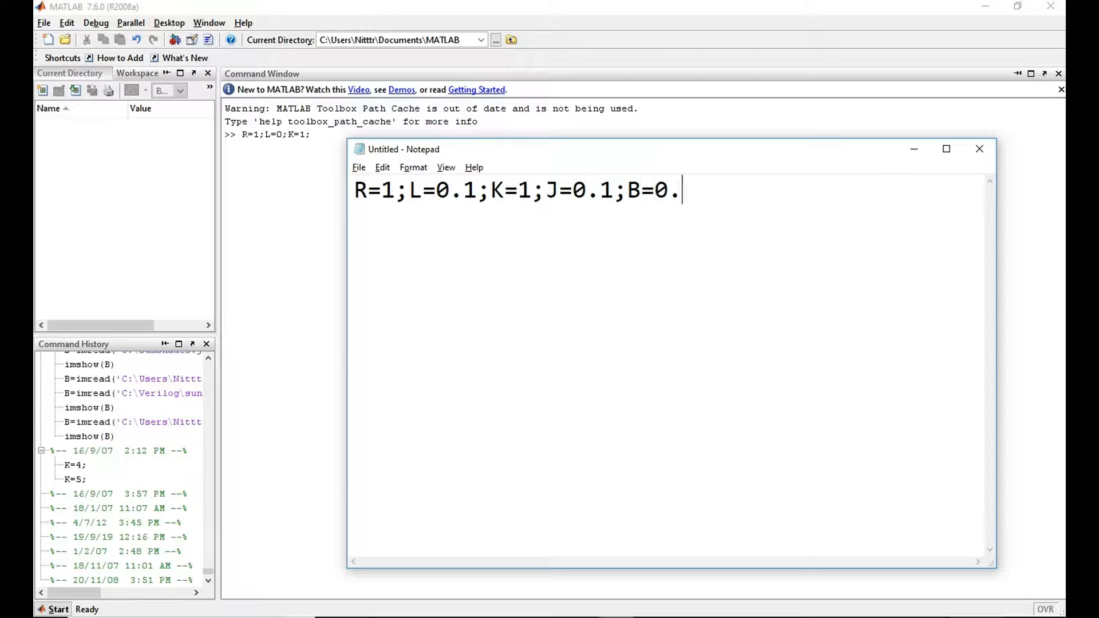
text(1)
click(913, 150)
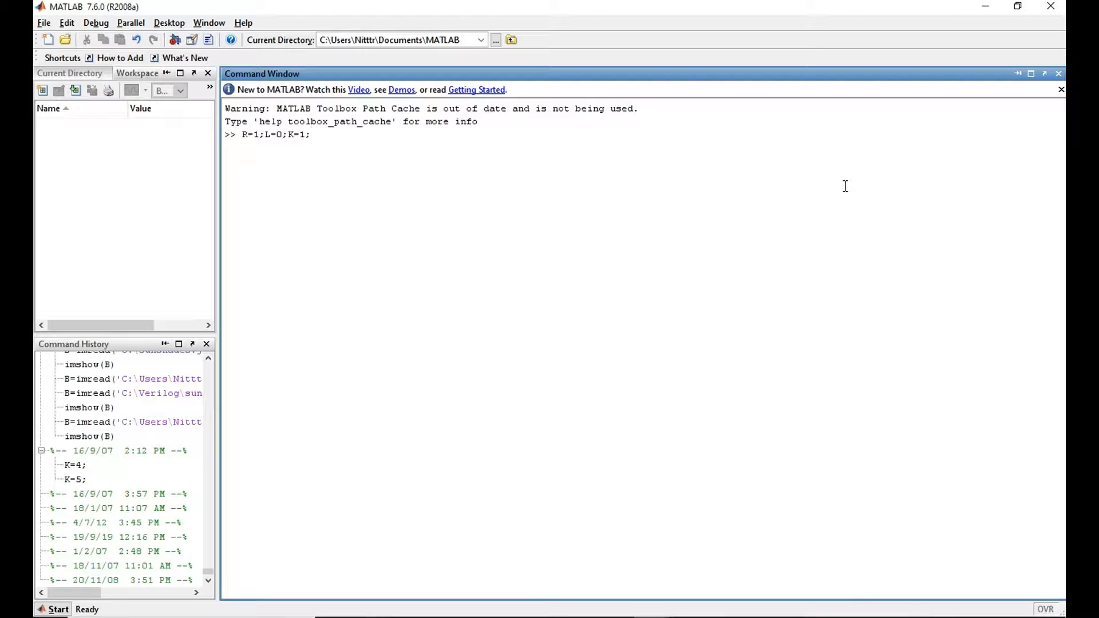
Complete the MATLAB command with J=0.1;B=0.1 and execute it.
text(J=0.1;B=0.1)
key(Return)
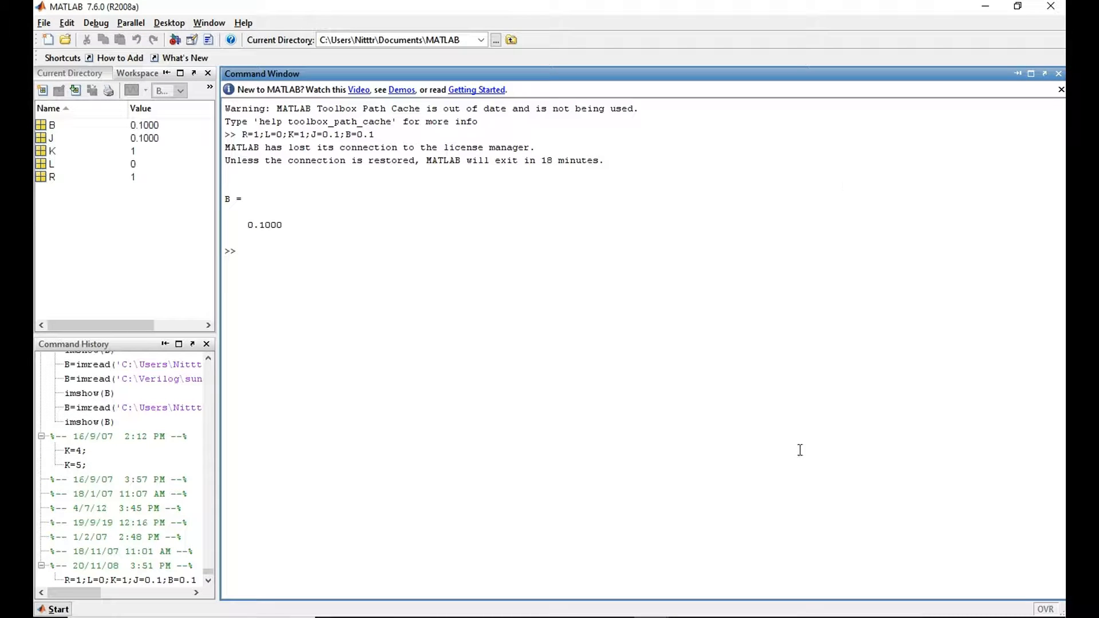
Open the Windows date and time settings and change the system year to 2008.
click(191, 617)
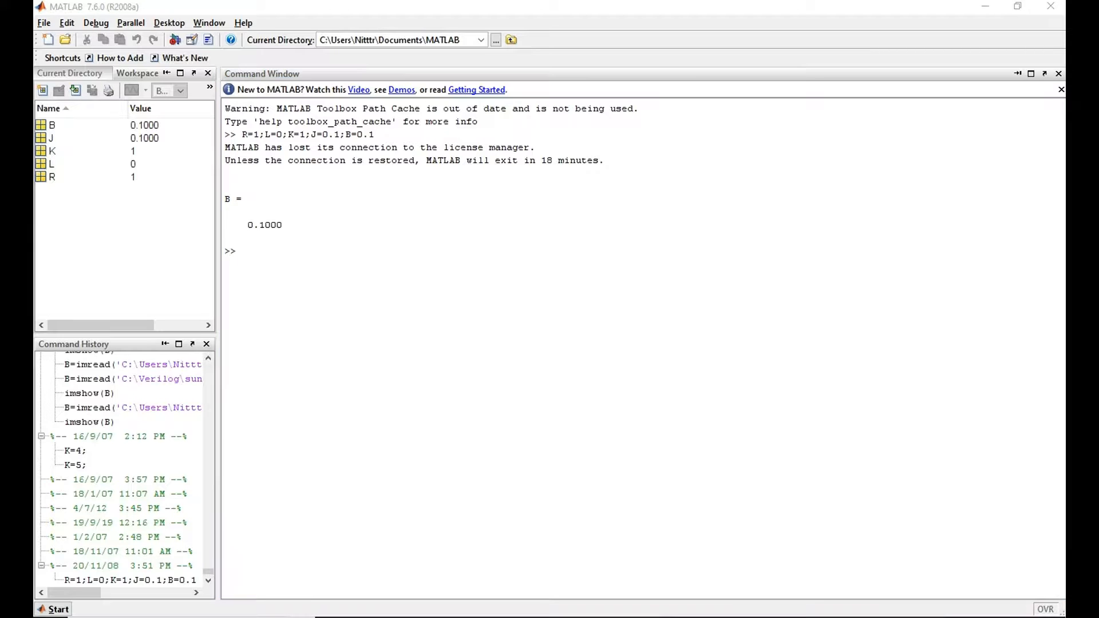
text(DATE)
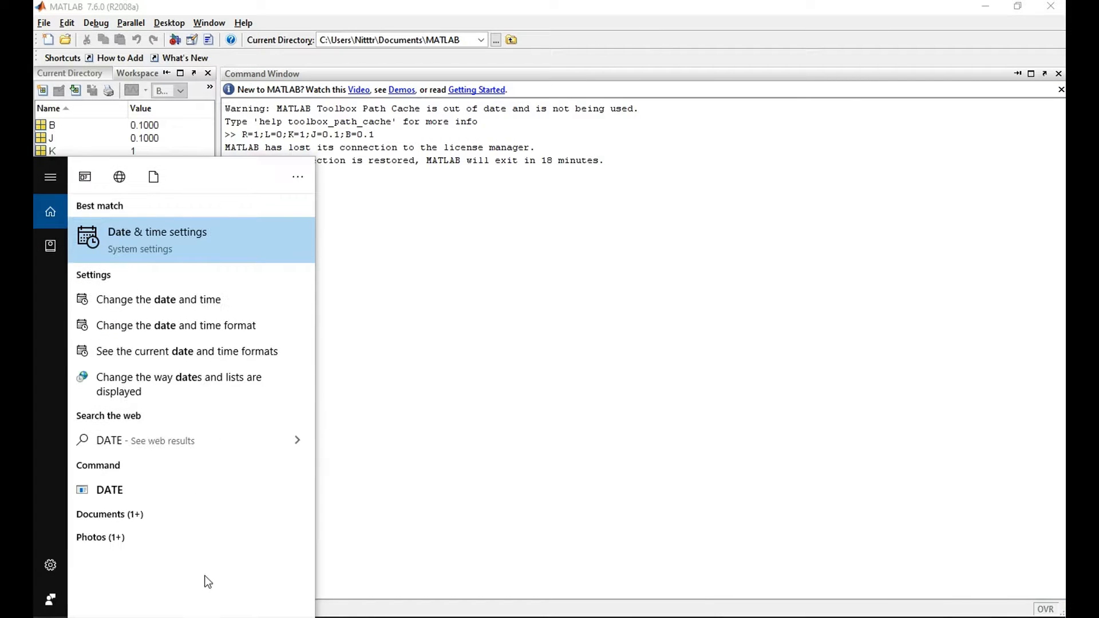
click(197, 251)
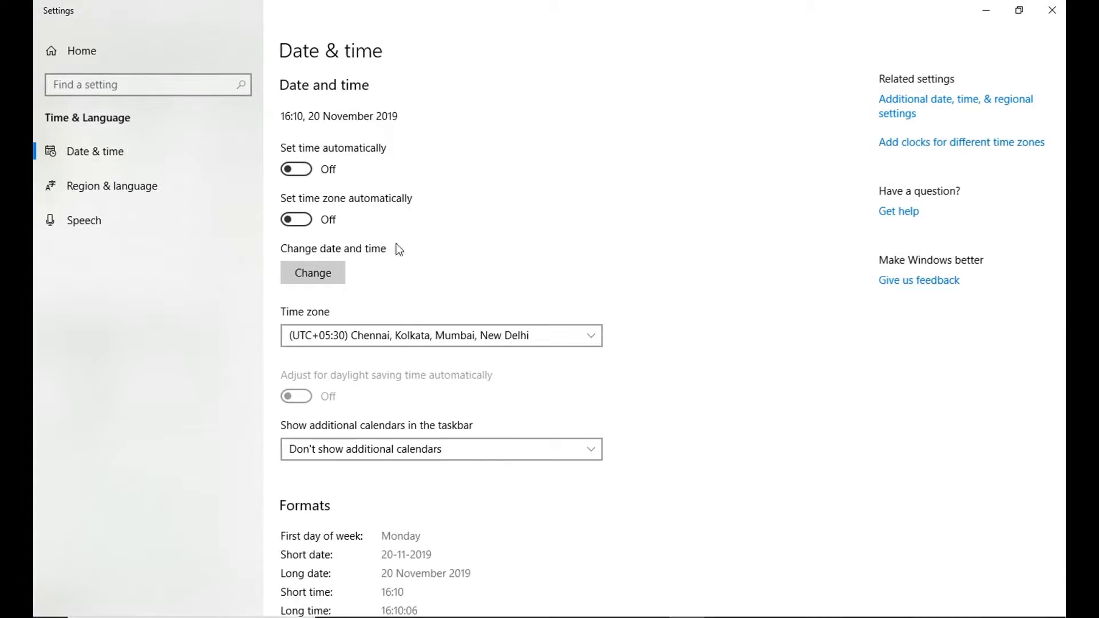
click(324, 277)
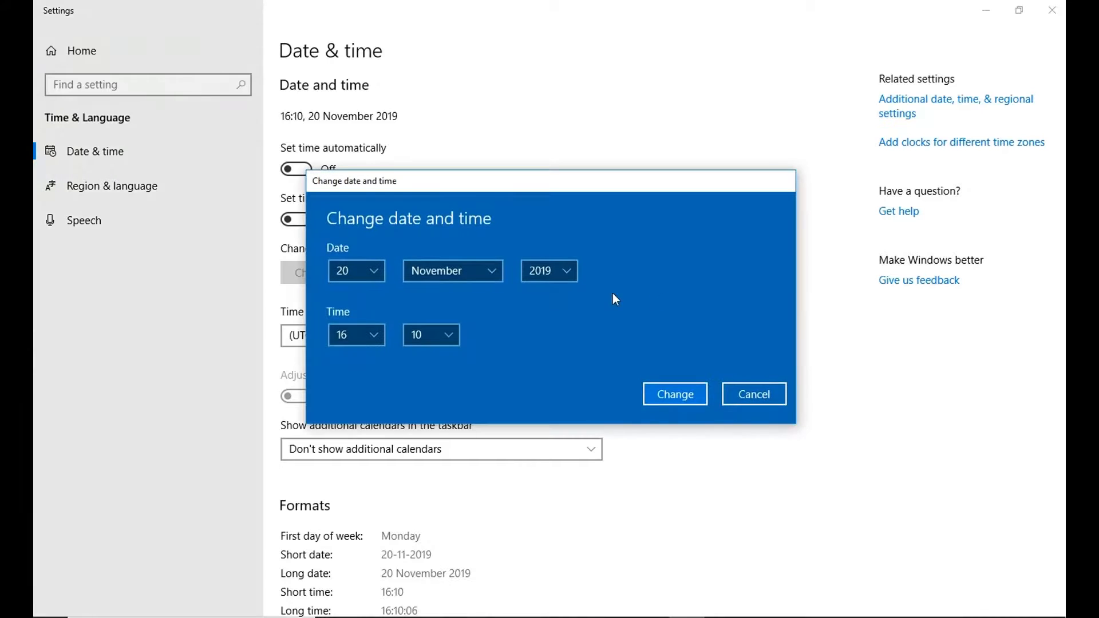
click(558, 274)
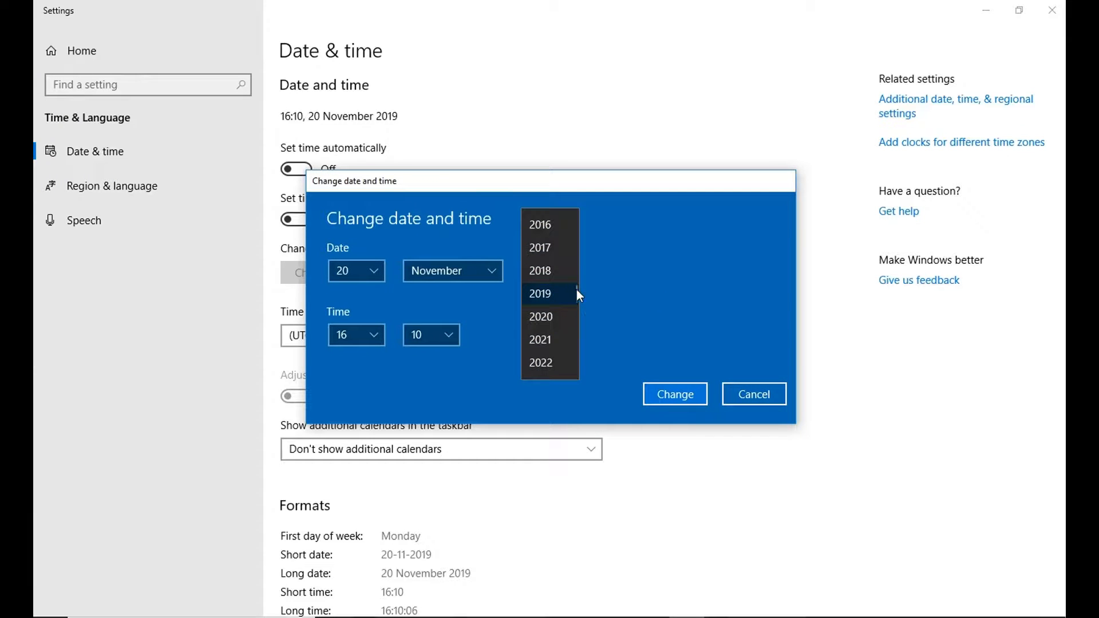
drag(576, 290, 580, 257)
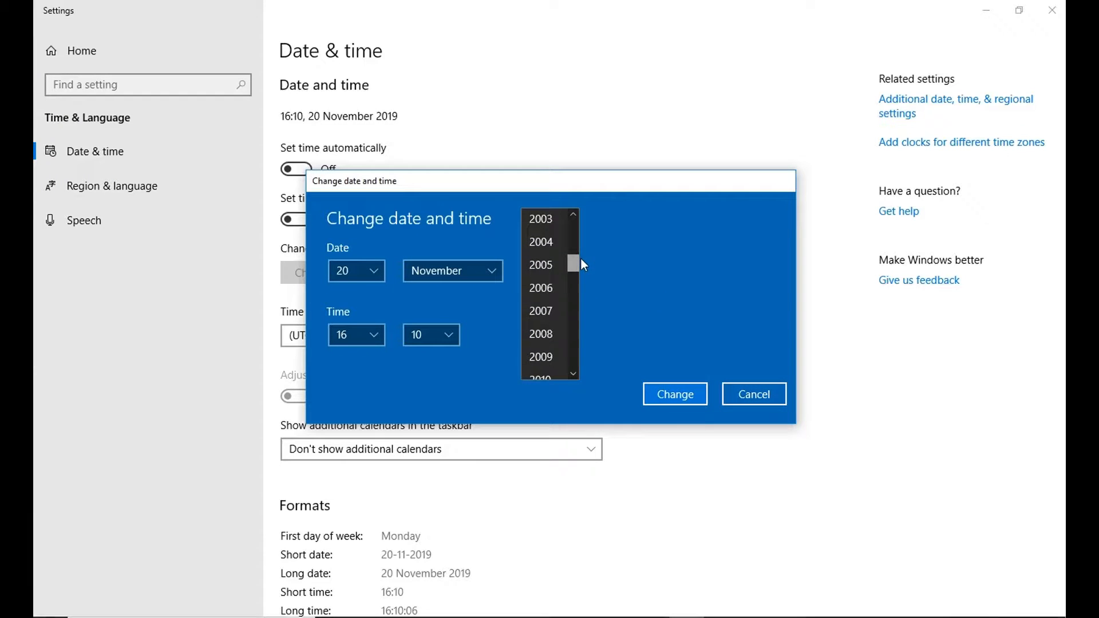
click(550, 331)
click(675, 394)
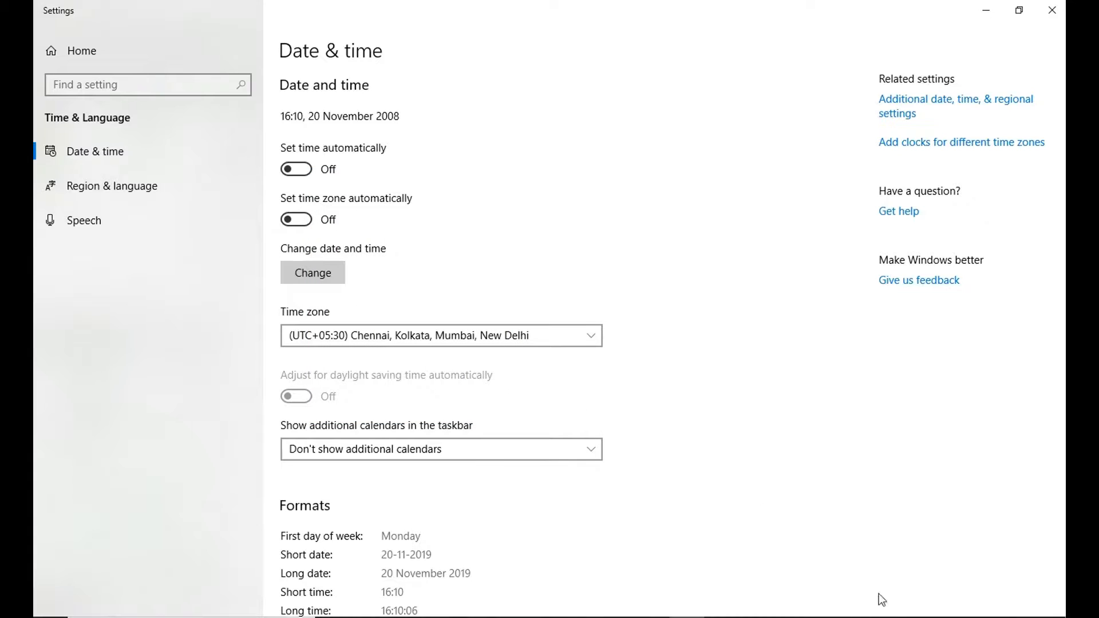
Disconnect the computer from the Electrical Lab Wi-Fi network and close the network list.
click(947, 617)
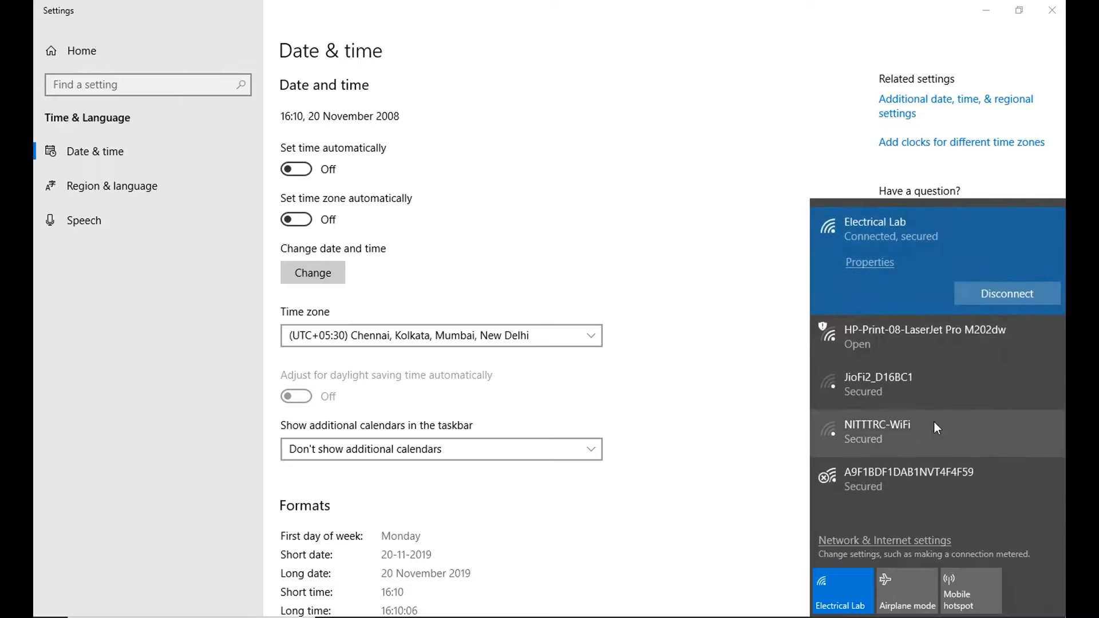
click(990, 294)
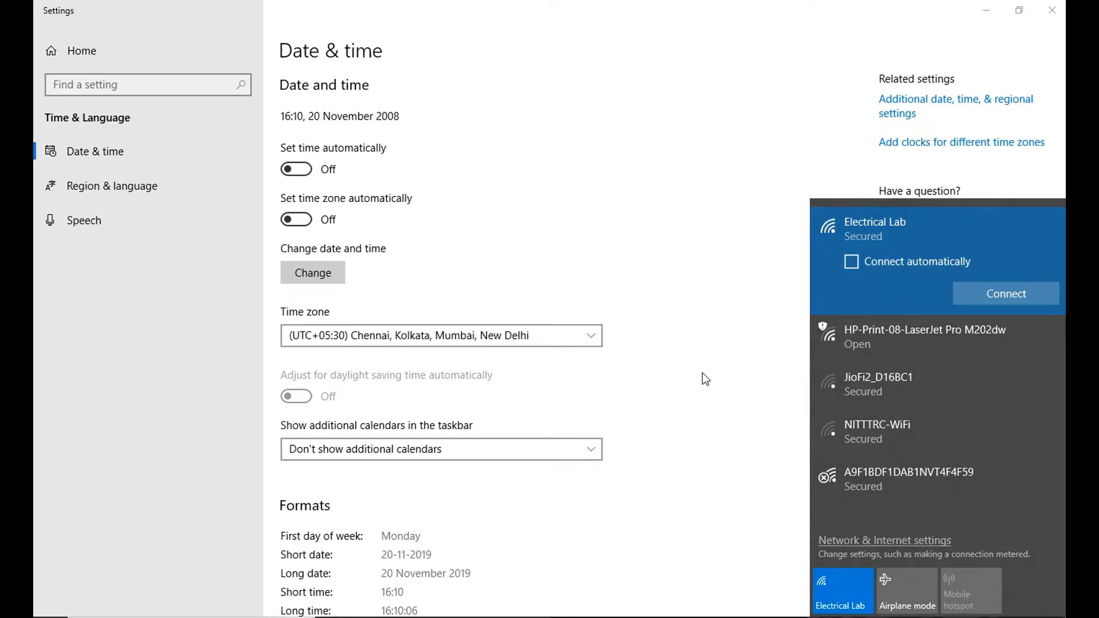
click(946, 616)
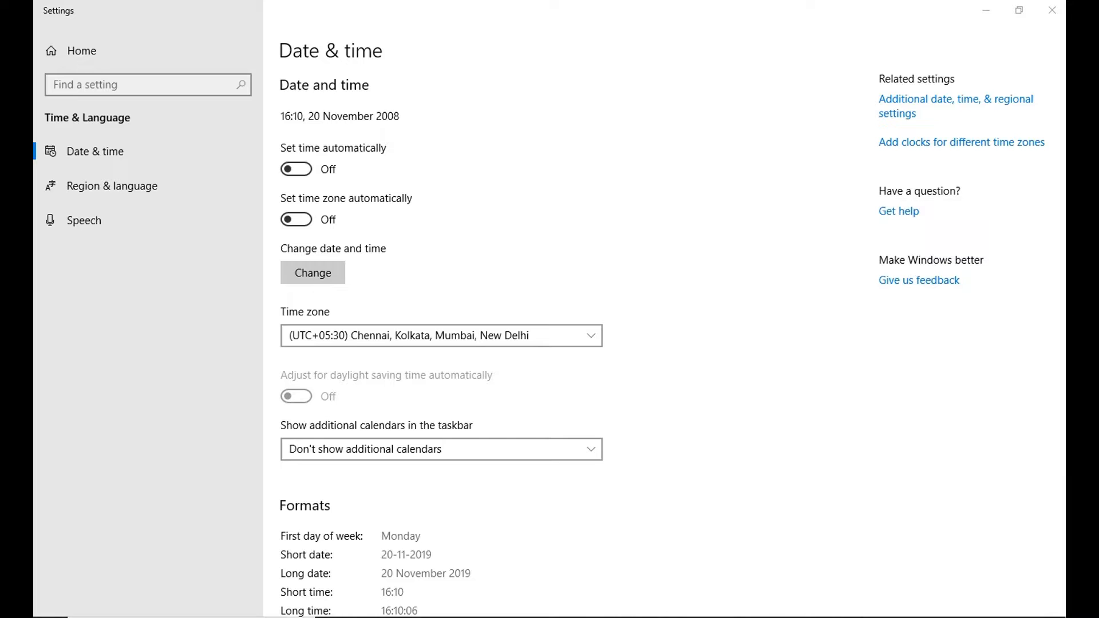
Return to the MATLAB Command Window and rerun the last parameter assignment command.
mouse_move(651, 616)
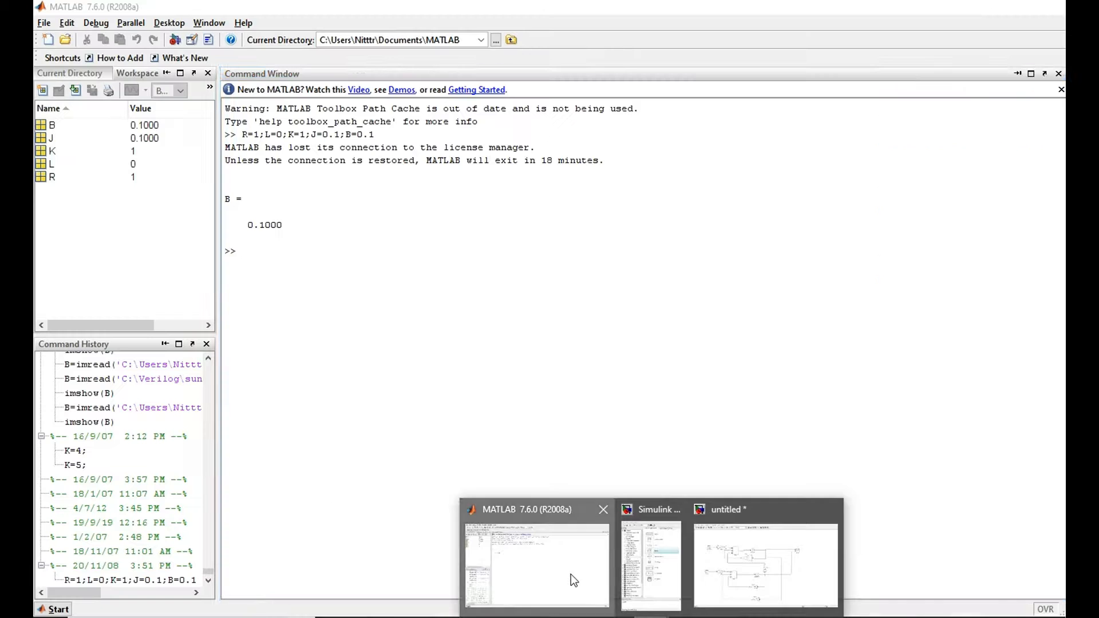
click(571, 574)
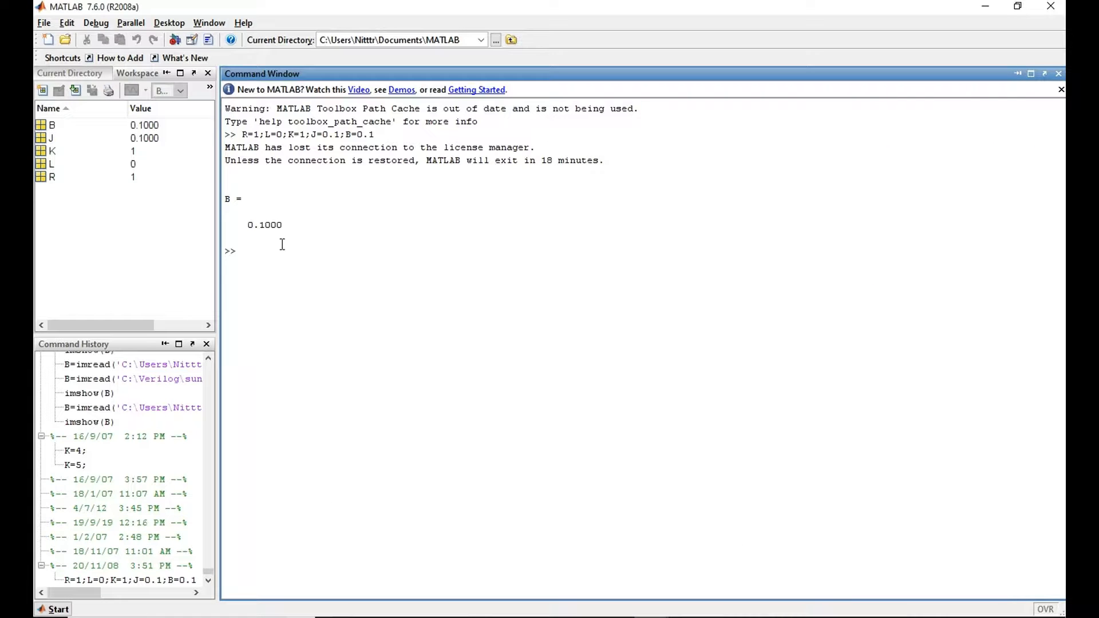
key(Up)
key(Return)
Switch to the Simulink model and try to run the simulation twice, closing the error report each time.
mouse_move(592, 615)
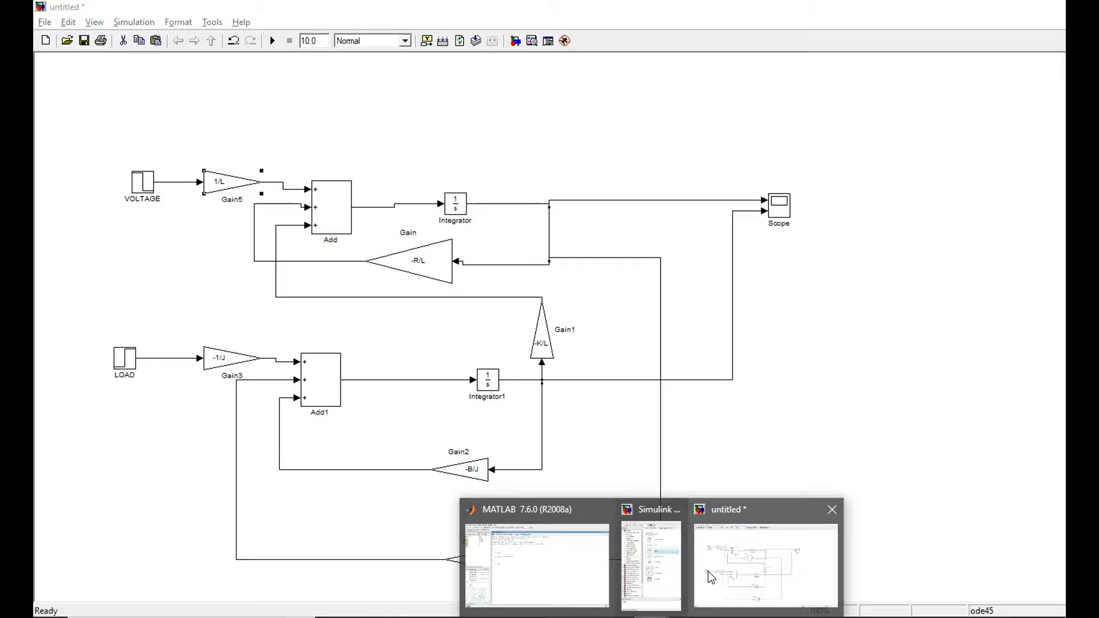
click(708, 572)
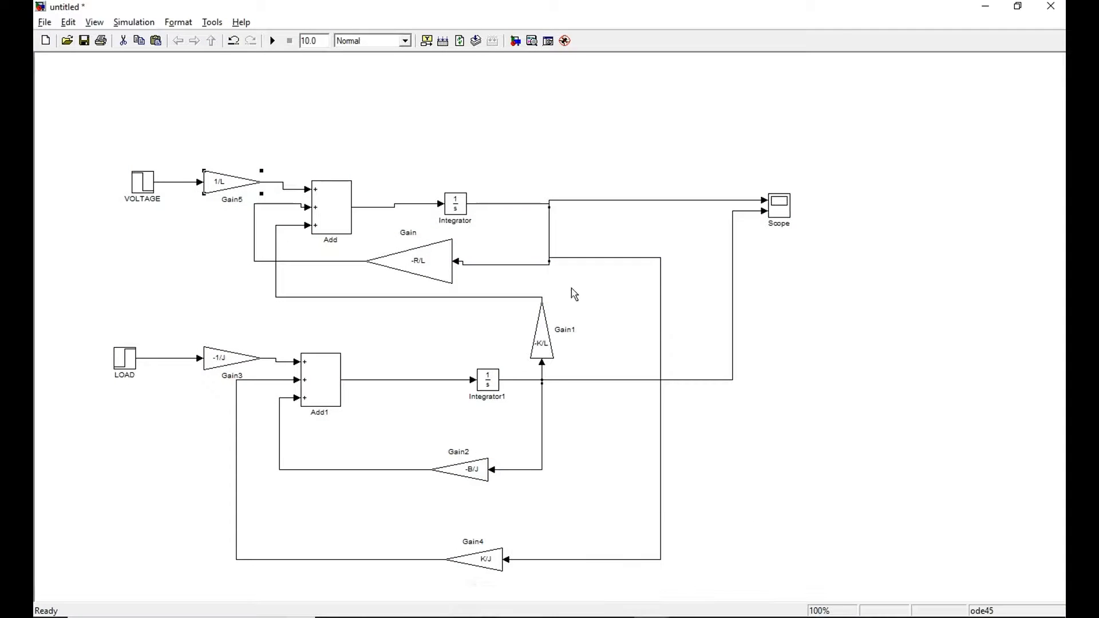
click(273, 40)
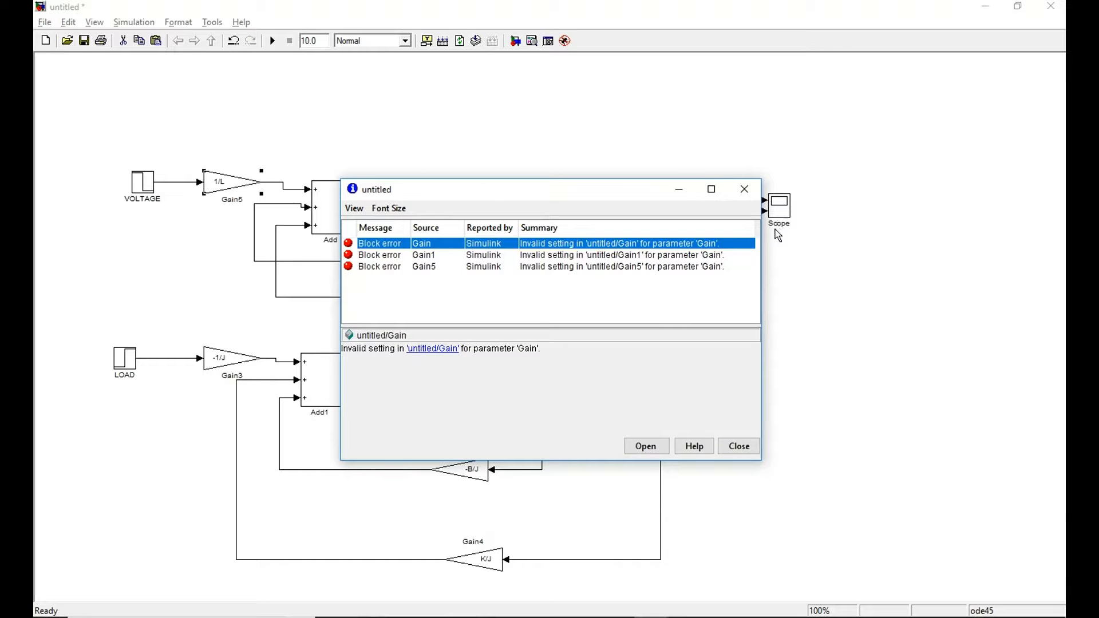
click(744, 190)
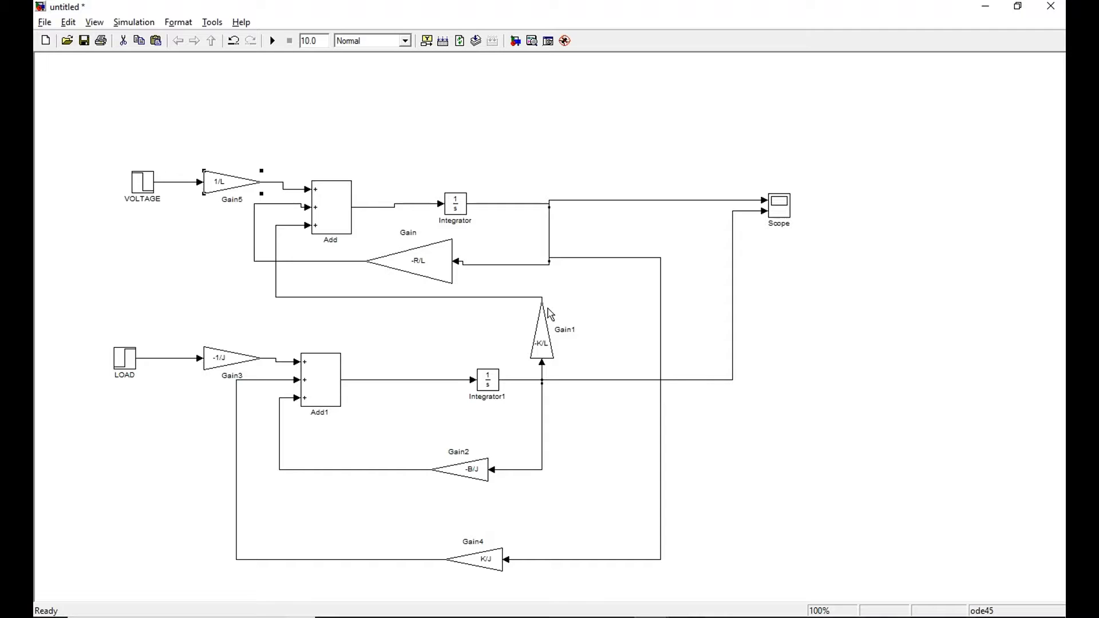
click(268, 44)
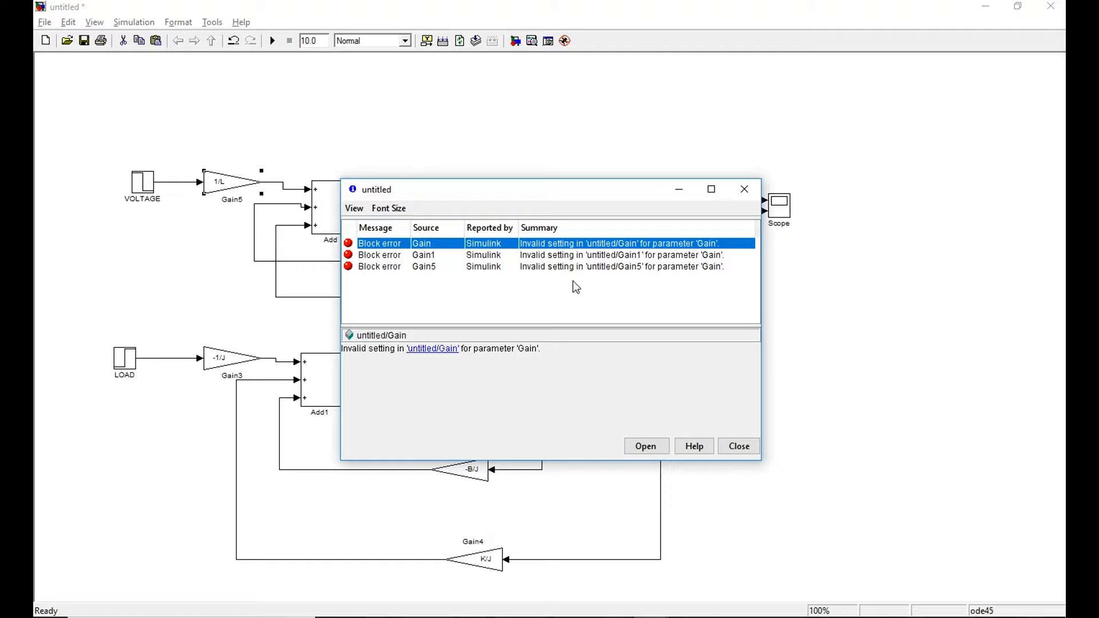
click(744, 189)
click(629, 180)
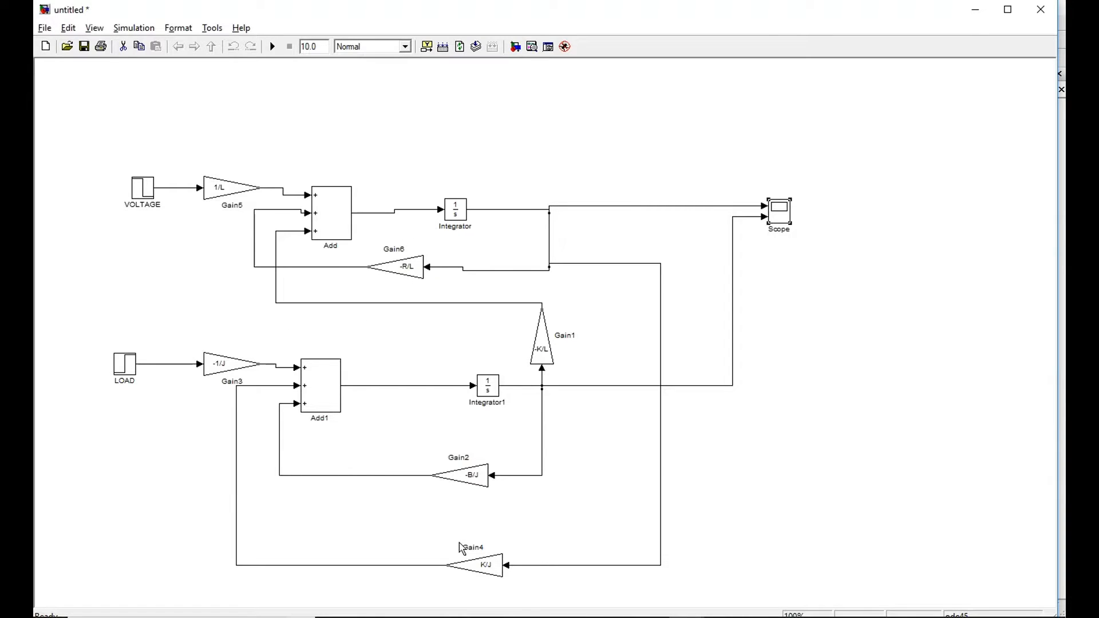
Rerun the assignments R=1;L=0.1;K=1;J=0.1;B=0.1 in the MATLAB Command Window.
key(alt+Tab)
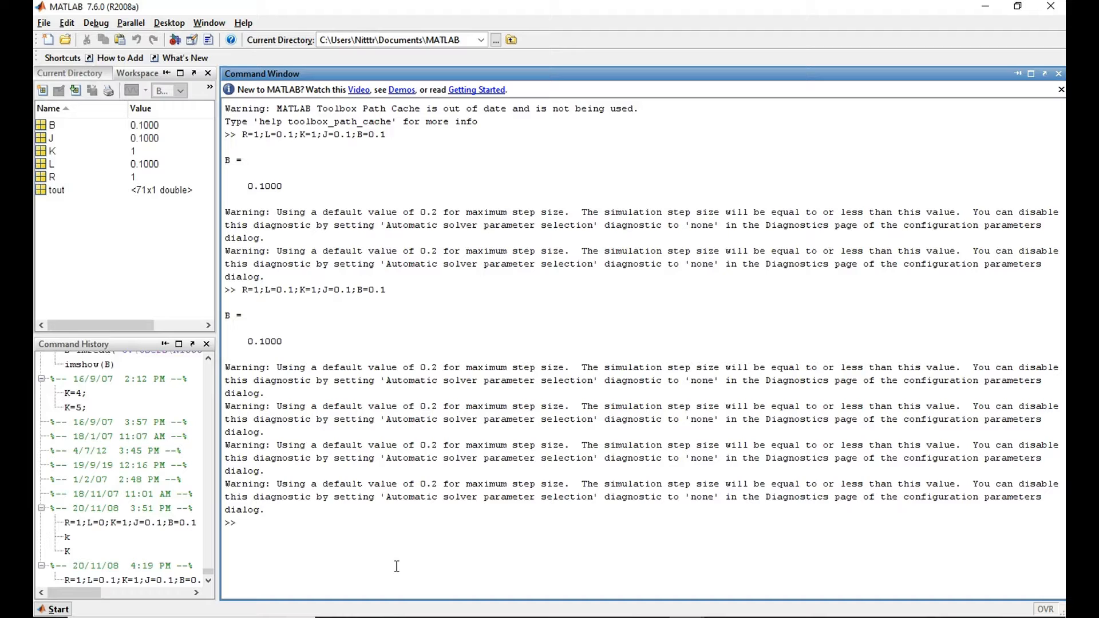
key(Up)
key(Return)
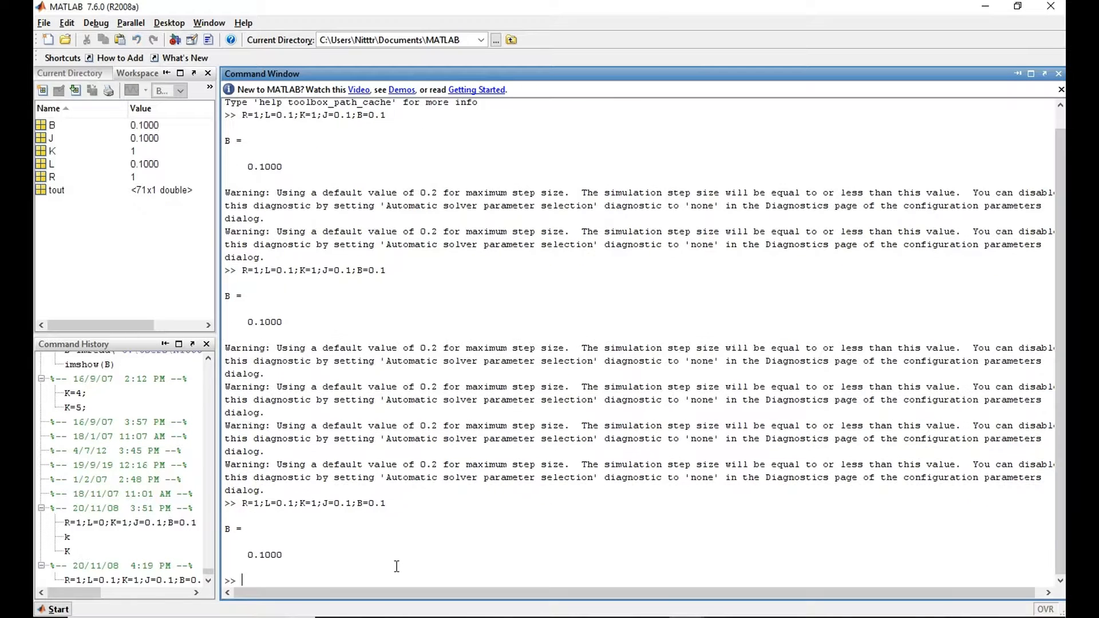
Return to the Simulink model, run the simulation for 10.0 seconds and open the Scope.
key(alt+Tab)
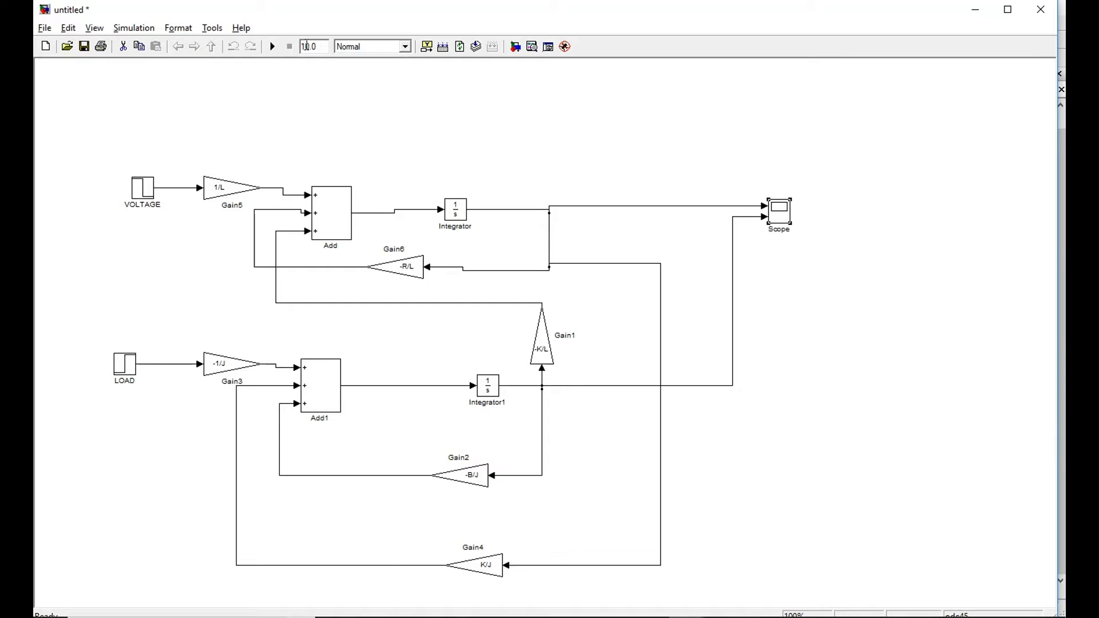
click(274, 47)
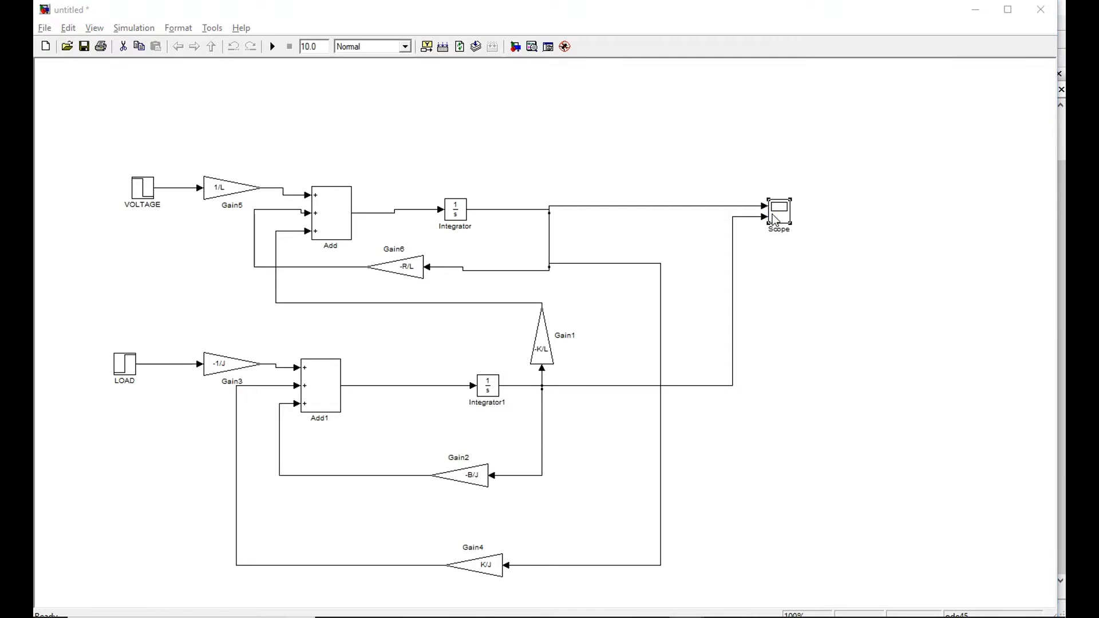
double_click(773, 216)
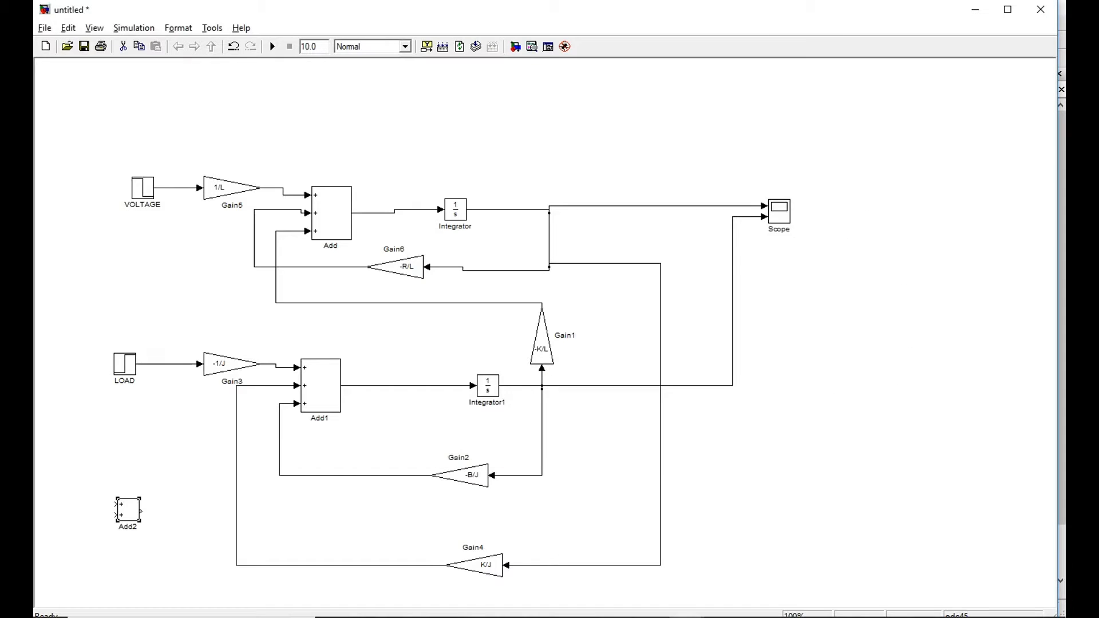
Add a Transfer Fcn block from the Simulink Continuous library to the model, in the empty area below the Scope.
mouse_move(686, 617)
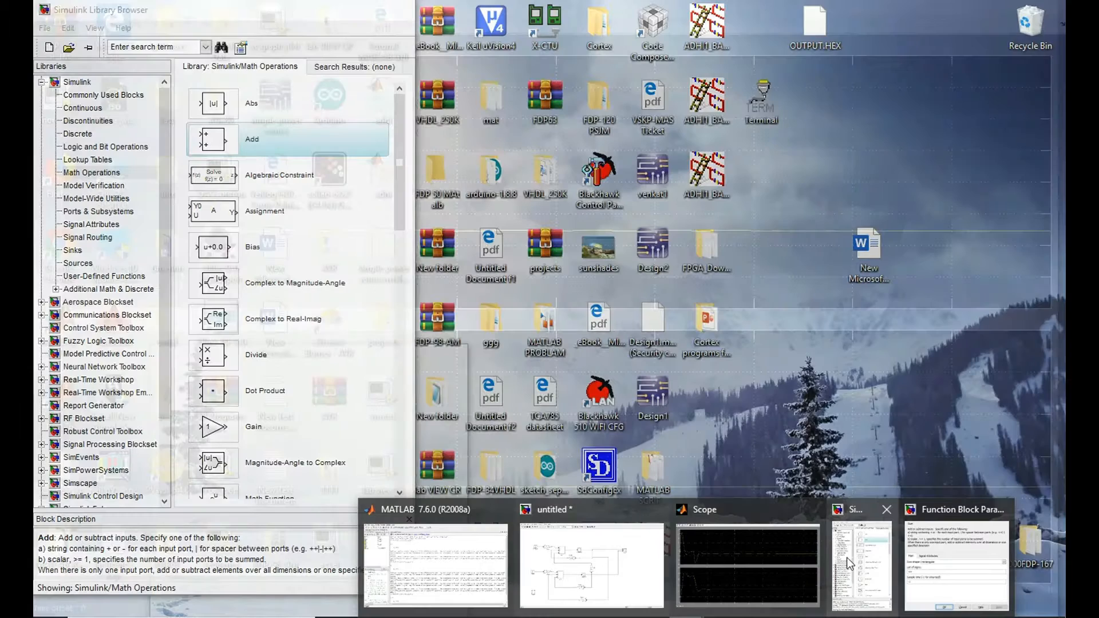
click(846, 558)
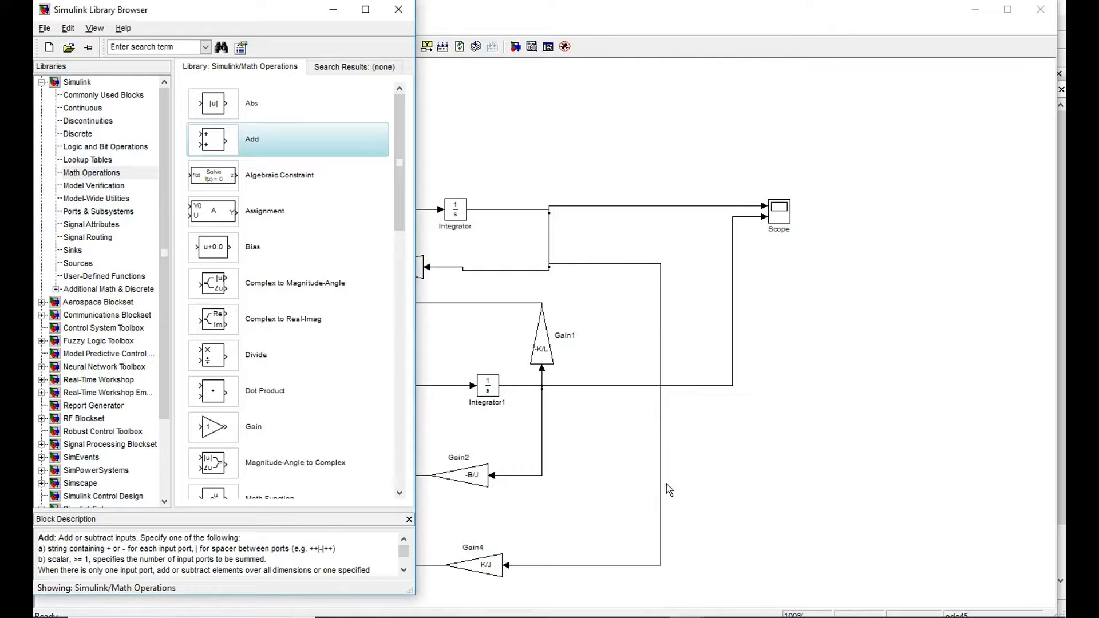
click(84, 109)
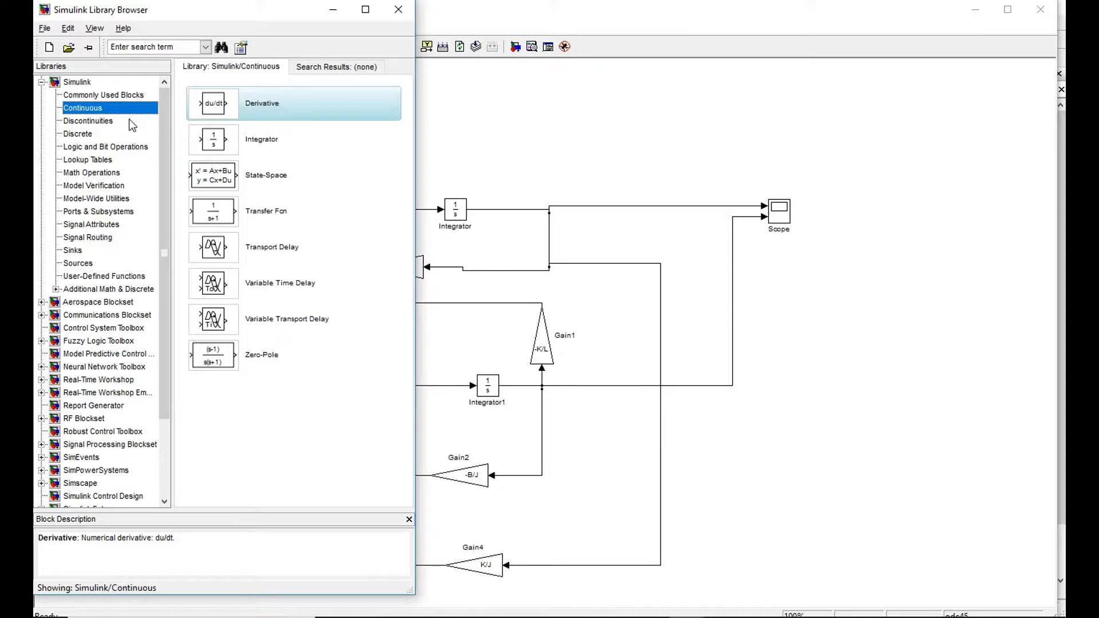
click(264, 213)
drag(280, 212, 801, 390)
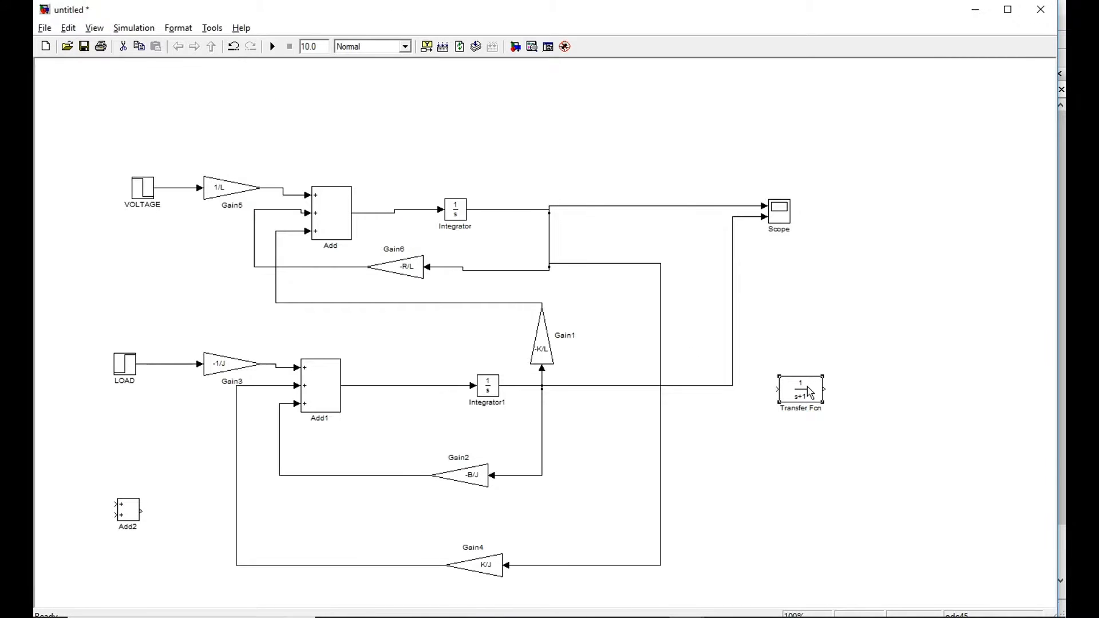
Set the Transfer Fcn block's numerator coefficient to [1 1] and its denominator coefficient to [1 0].
double_click(802, 394)
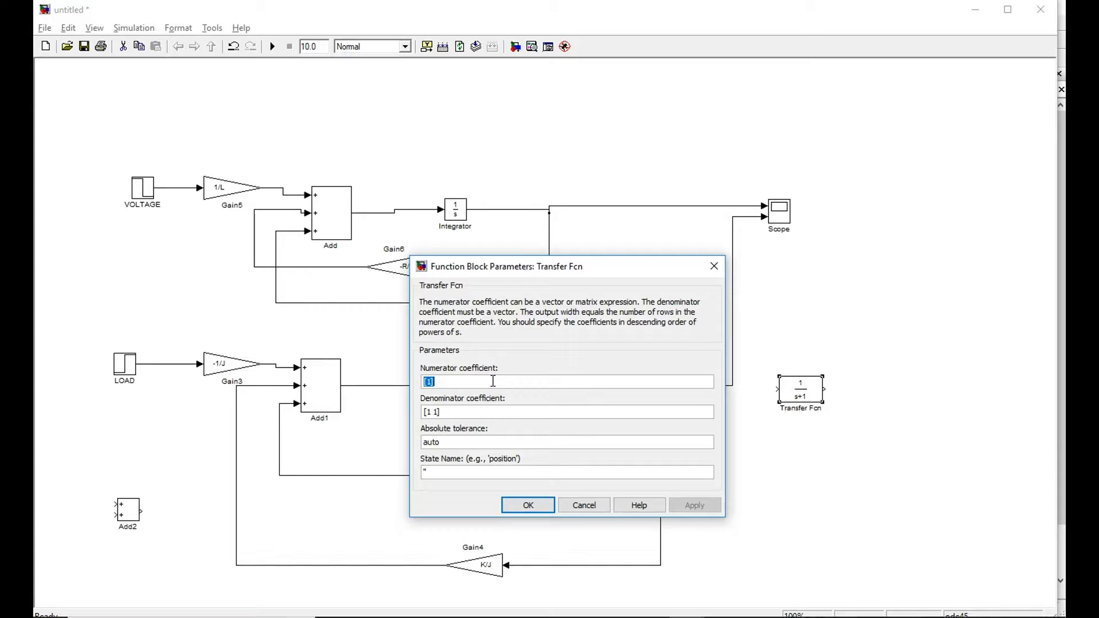
click(433, 382)
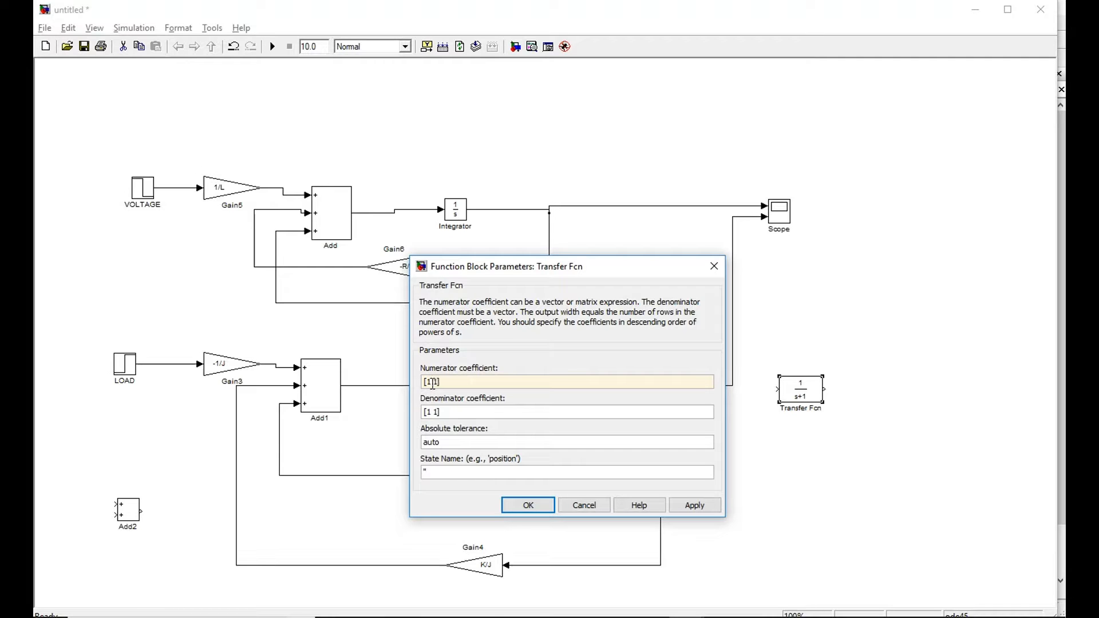
click(438, 415)
click(439, 416)
key(BackSpace)
key(BackSpace)
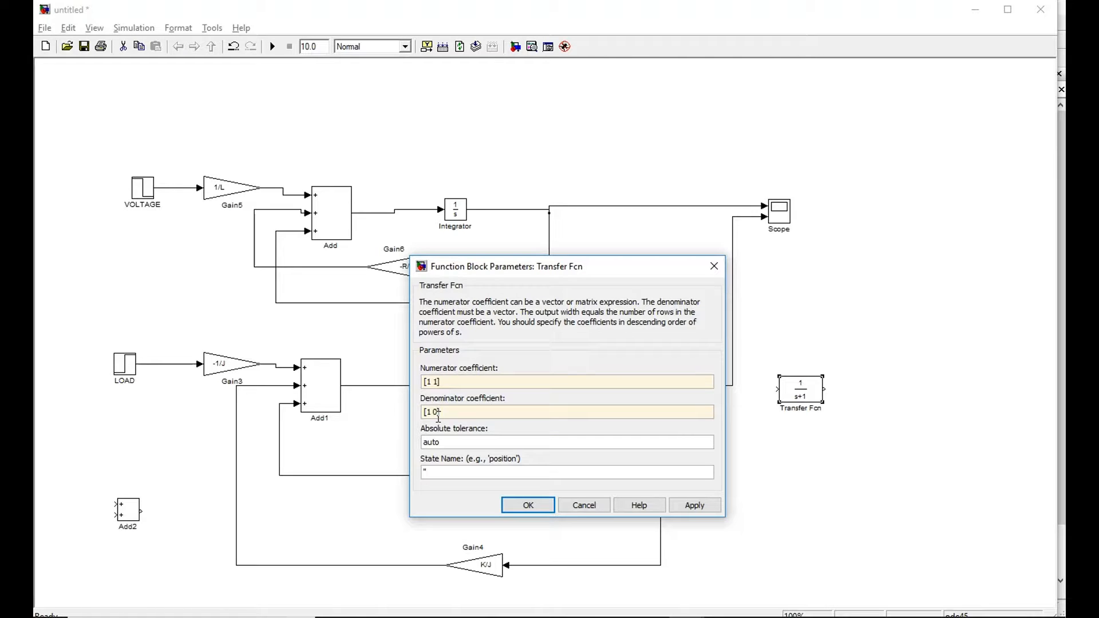
click(692, 508)
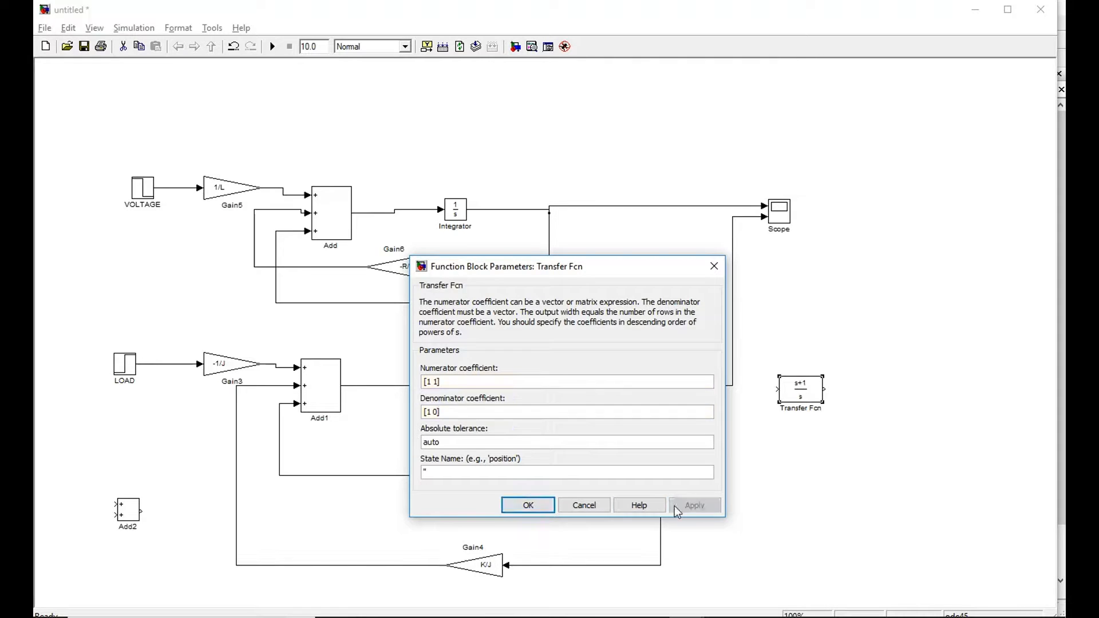
click(535, 506)
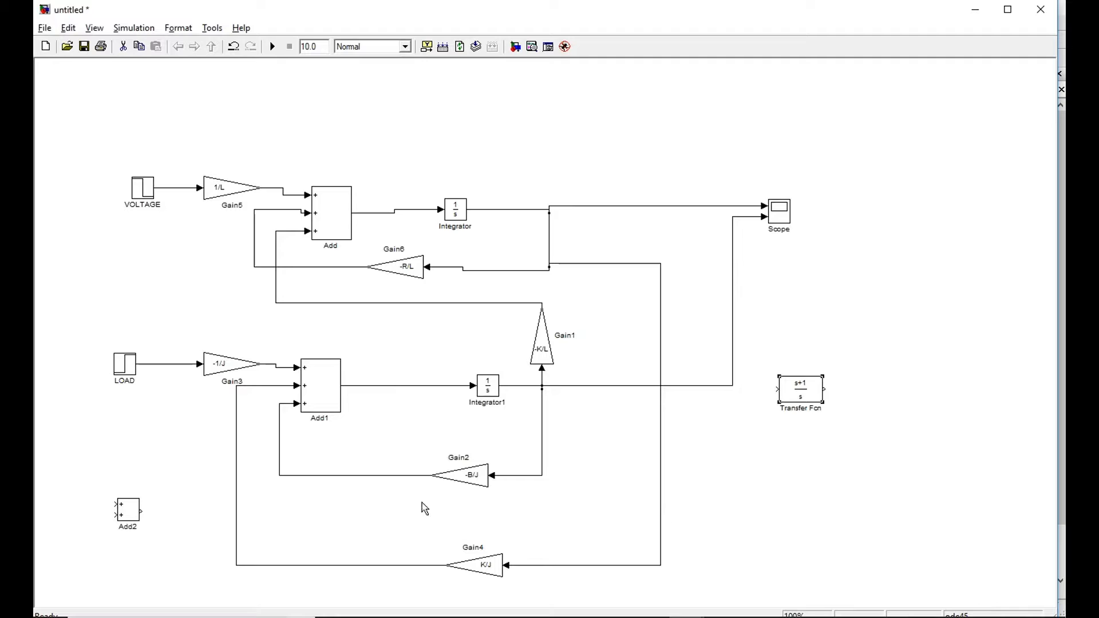
Place the unused Add2 block just before the Transfer Fcn block below the Scope and connect its output to the Transfer Fcn input.
drag(127, 511, 939, 479)
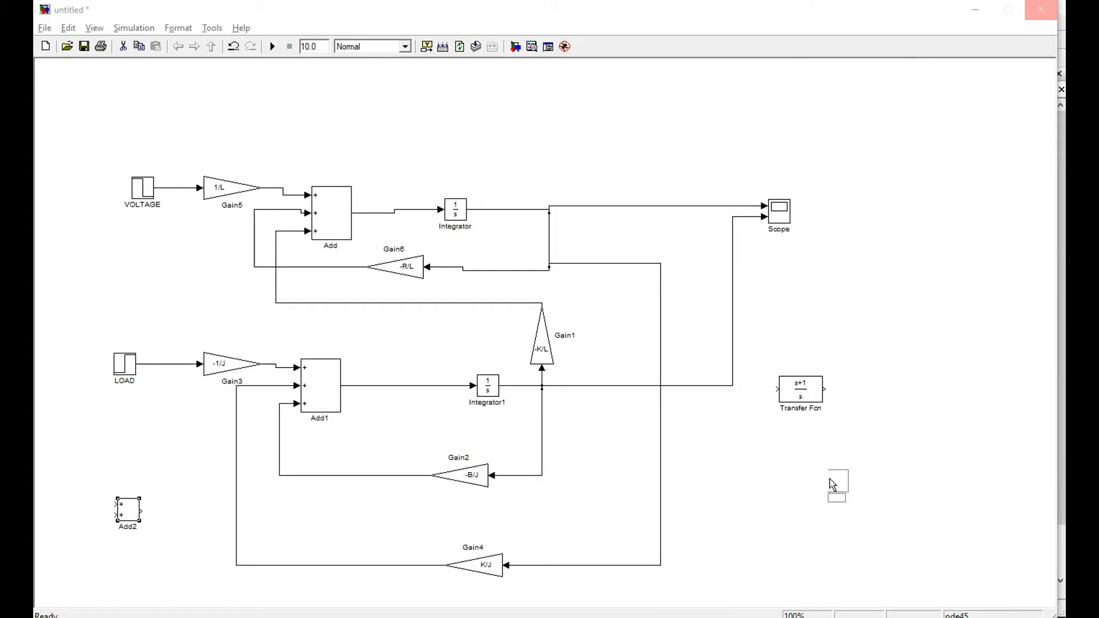
drag(829, 478, 774, 475)
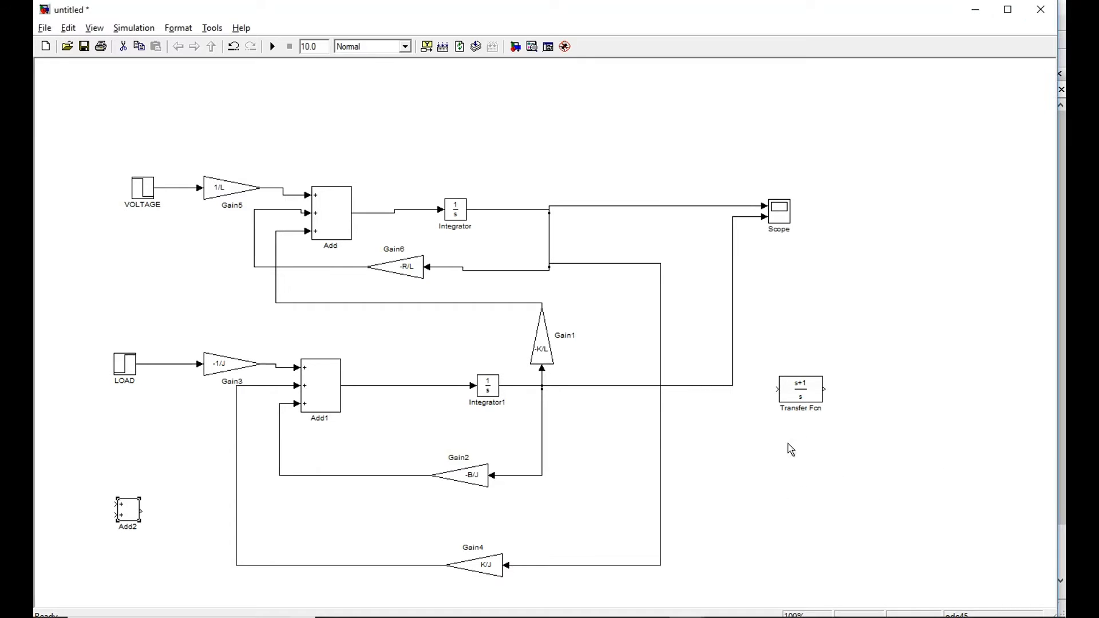
drag(806, 387, 871, 448)
drag(128, 514, 780, 460)
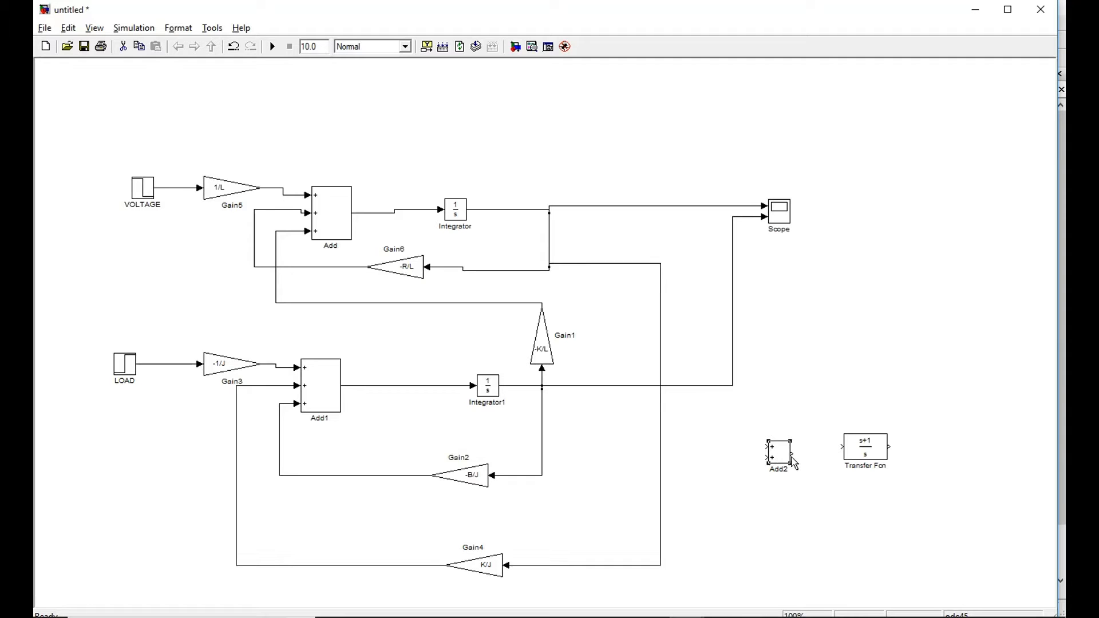
click(861, 455)
drag(857, 450, 859, 455)
drag(792, 452, 841, 450)
Change the Add2 block's list of signs to +-.
double_click(780, 461)
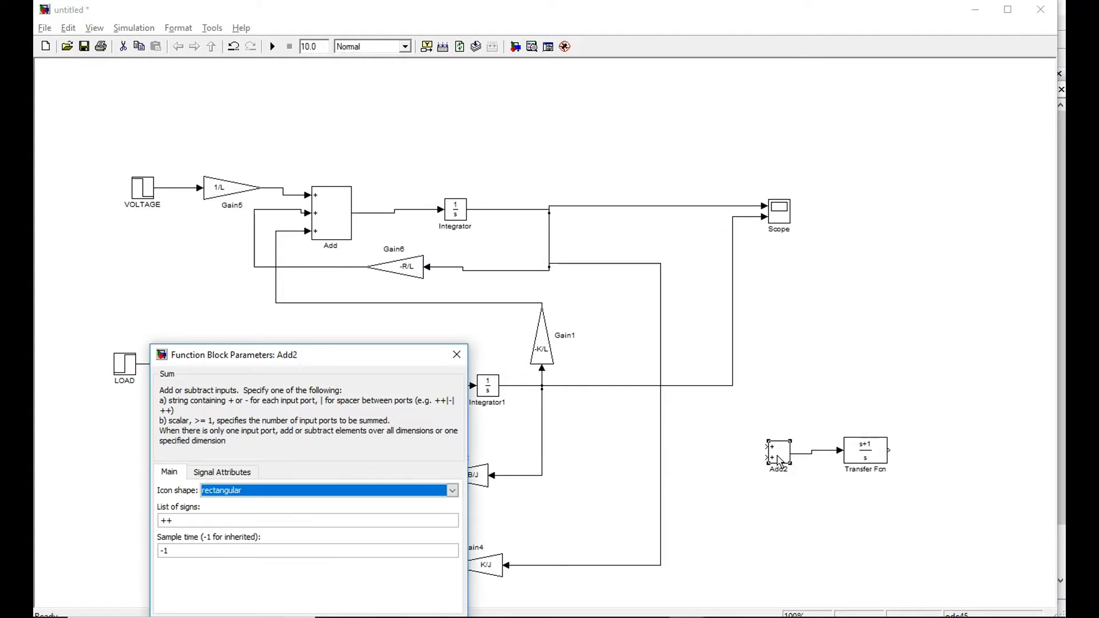
double_click(200, 520)
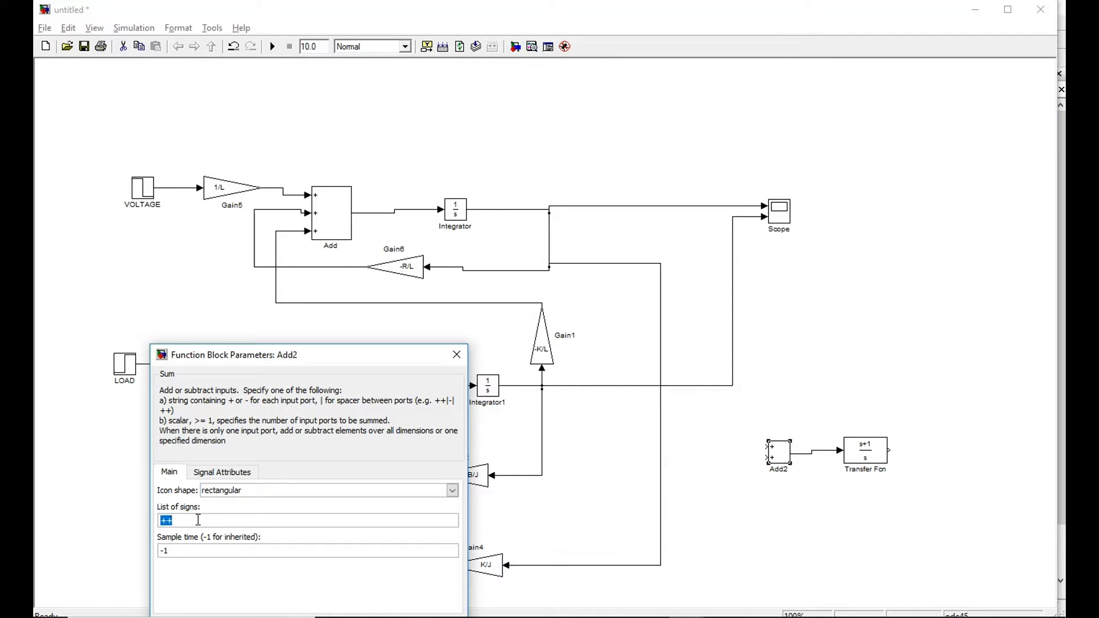
click(198, 520)
key(BackSpace)
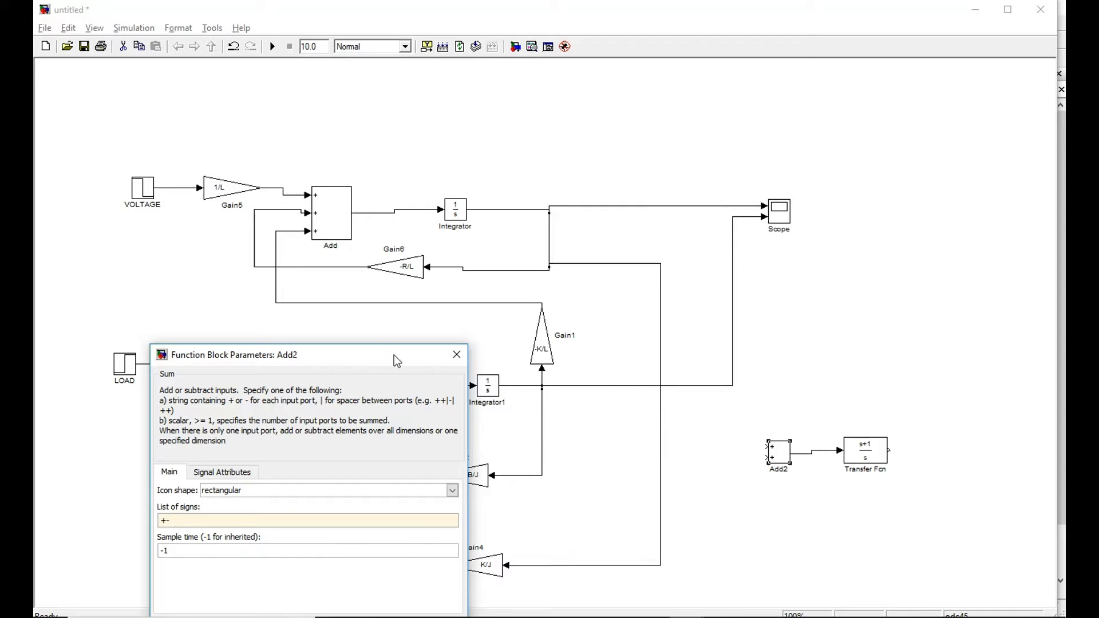
text(-)
drag(397, 361, 408, 292)
click(448, 559)
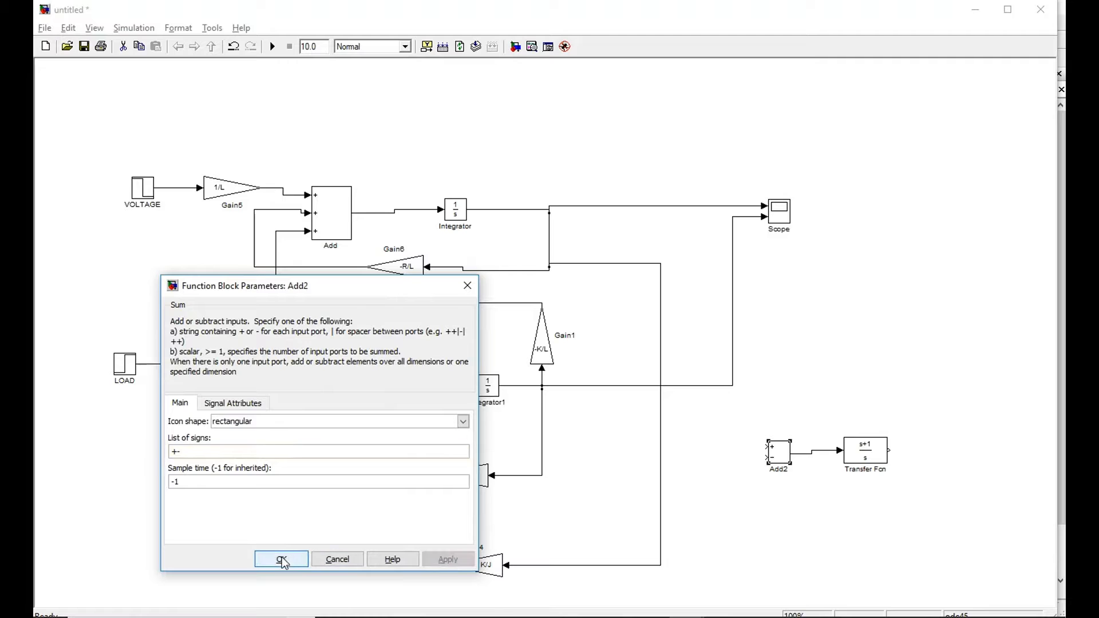
click(282, 559)
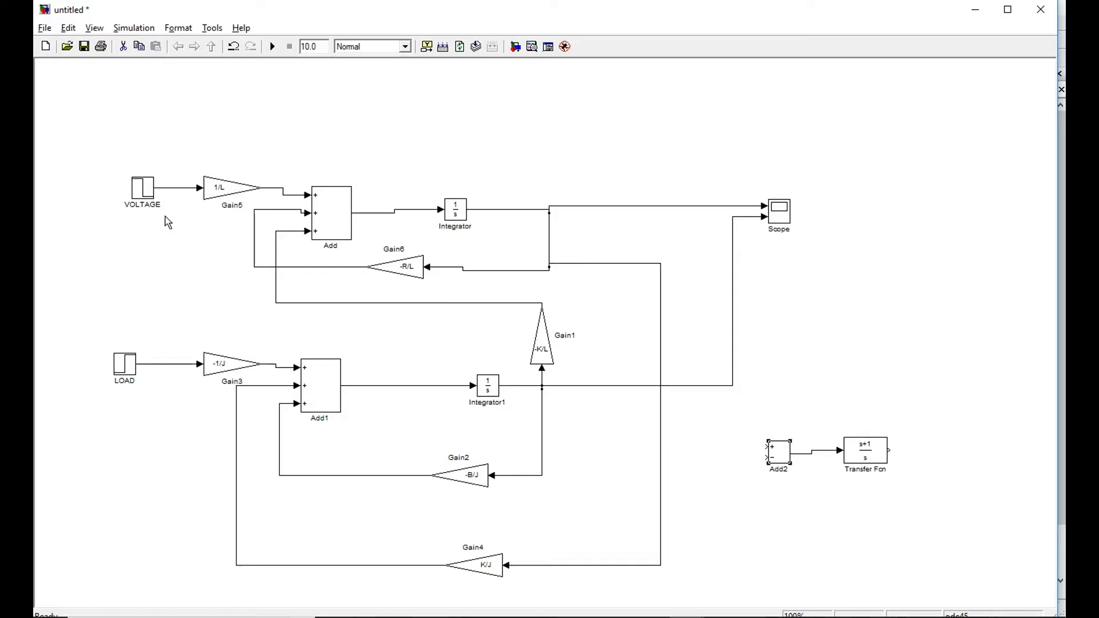
Add a Constant block from the Commonly Used Blocks library beside Add2 and connect it to Add2's plus input.
key(ctrl+shift+l)
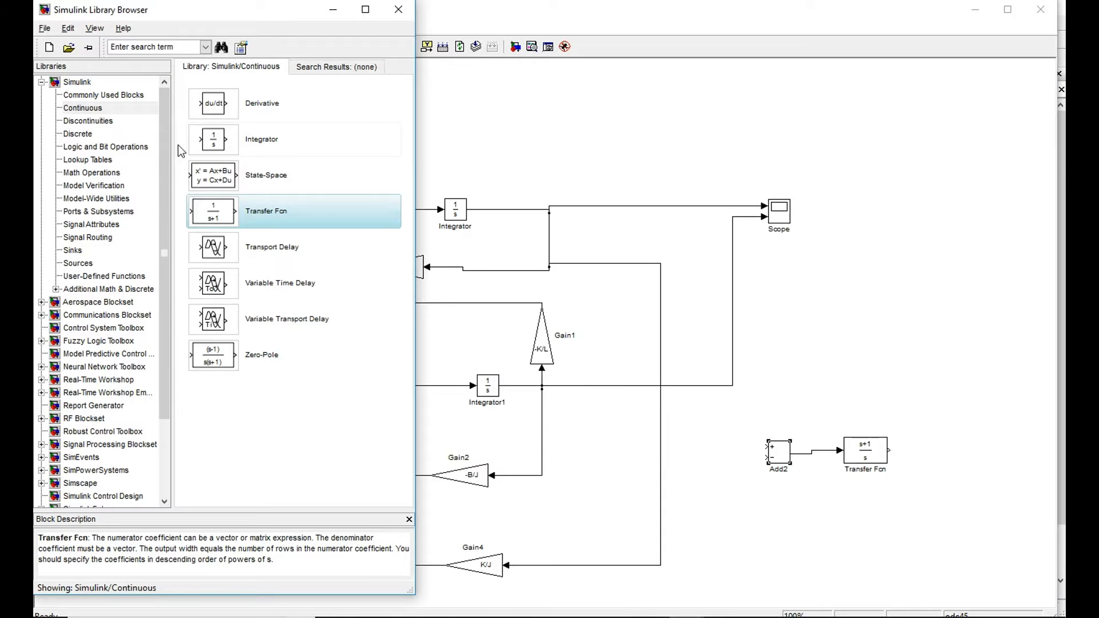
click(95, 96)
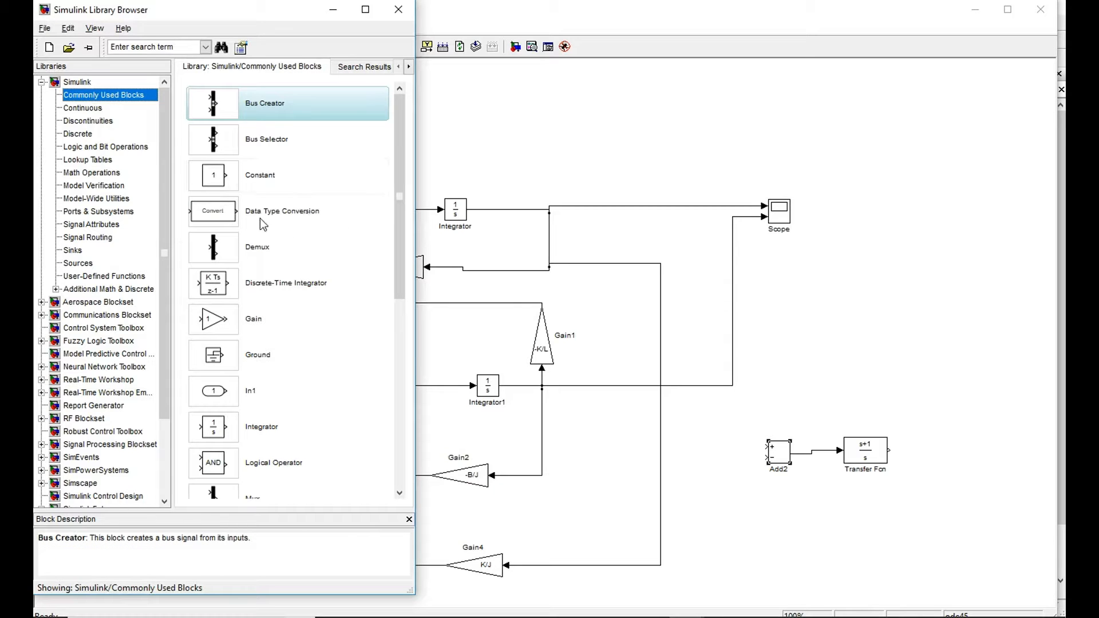
double_click(256, 182)
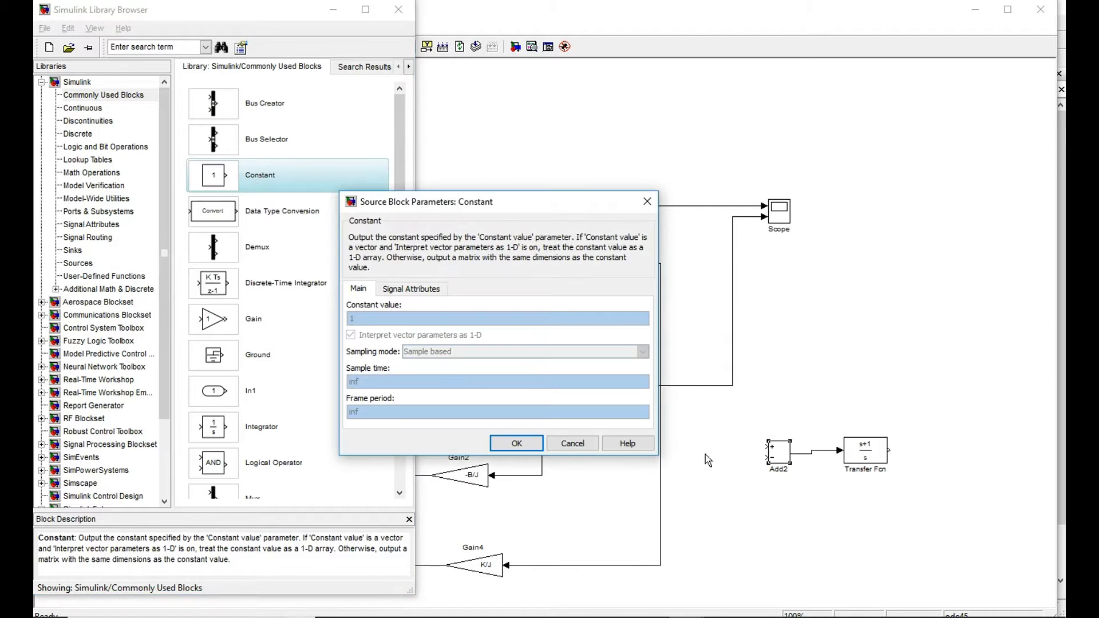
click(646, 202)
drag(261, 182, 708, 449)
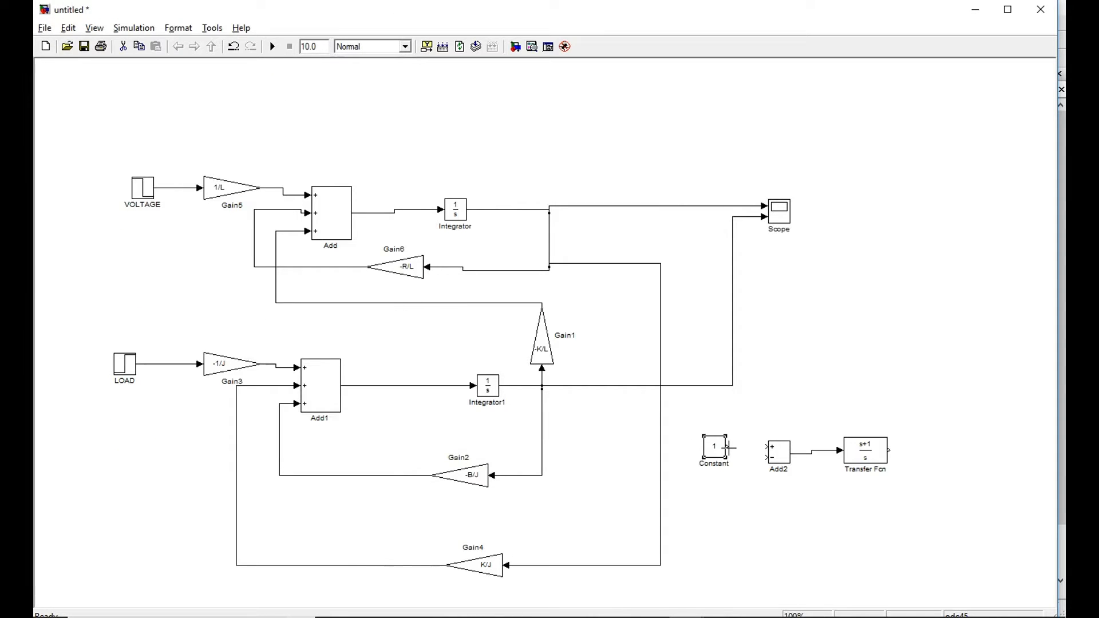
drag(728, 448, 766, 447)
Set the Constant block's value to 100.
double_click(715, 447)
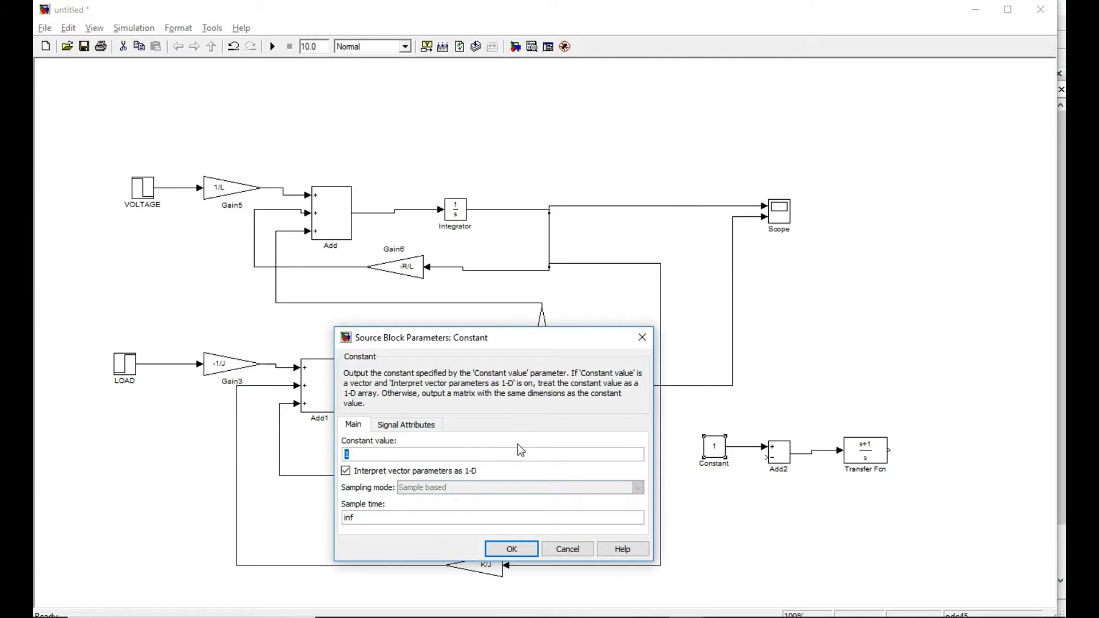
text(100)
click(532, 549)
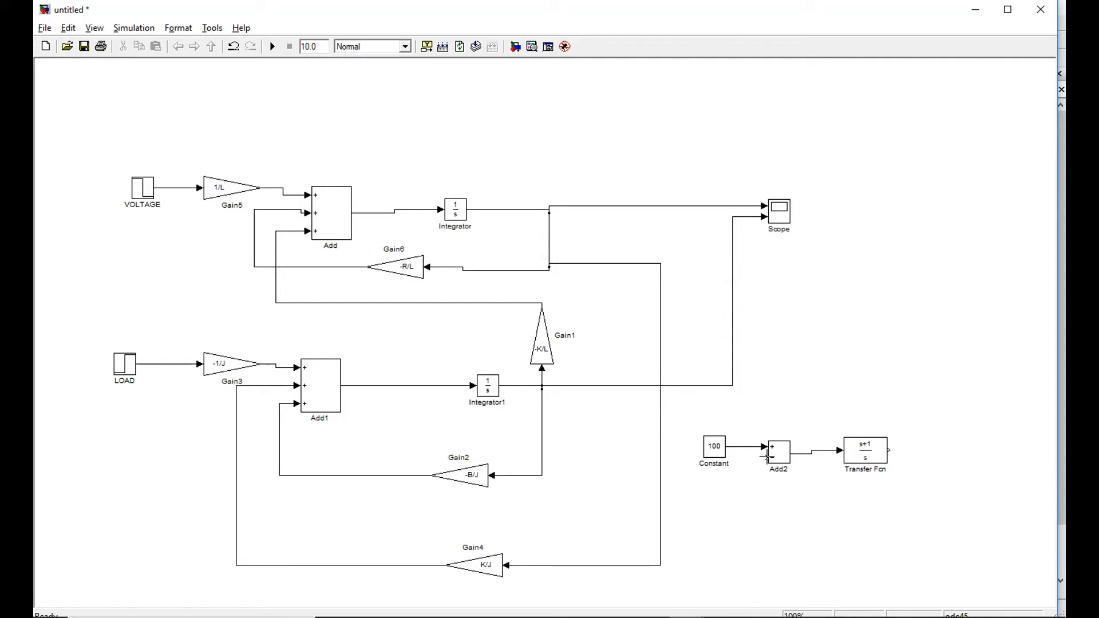
Feed Integrator1's output to Add2's minus input, and replace the VOLTAGE source at Gain5's input with the Transfer Fcn output.
mouse_move(767, 457)
mouse_down()
mouse_move(715, 479)
mouse_move(681, 455)
mouse_move(743, 496)
mouse_move(766, 488)
mouse_move(757, 508)
mouse_move(681, 508)
mouse_move(682, 387)
mouse_up()
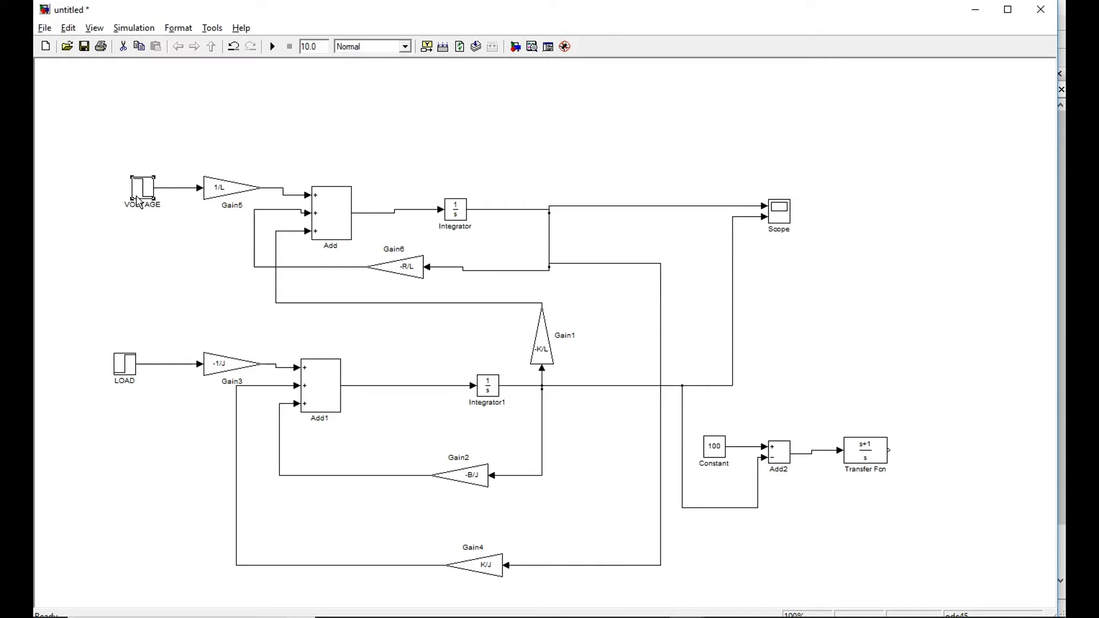
key(Delete)
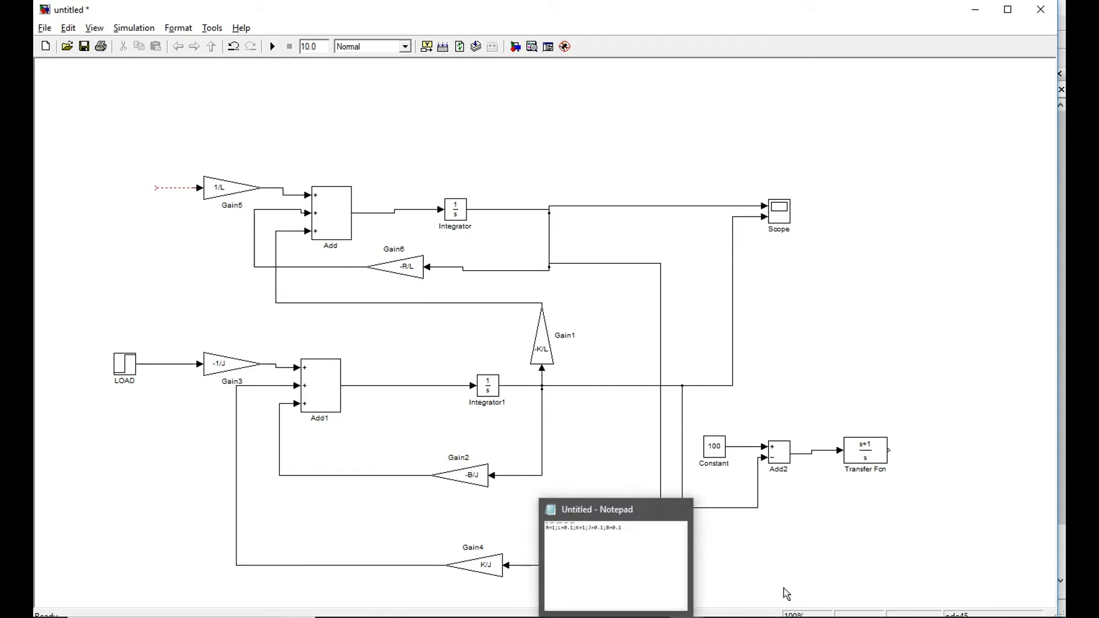
mouse_move(891, 448)
mouse_down()
mouse_move(897, 488)
mouse_move(762, 600)
mouse_move(364, 593)
mouse_move(67, 549)
mouse_move(118, 201)
mouse_move(135, 188)
mouse_move(199, 188)
mouse_up()
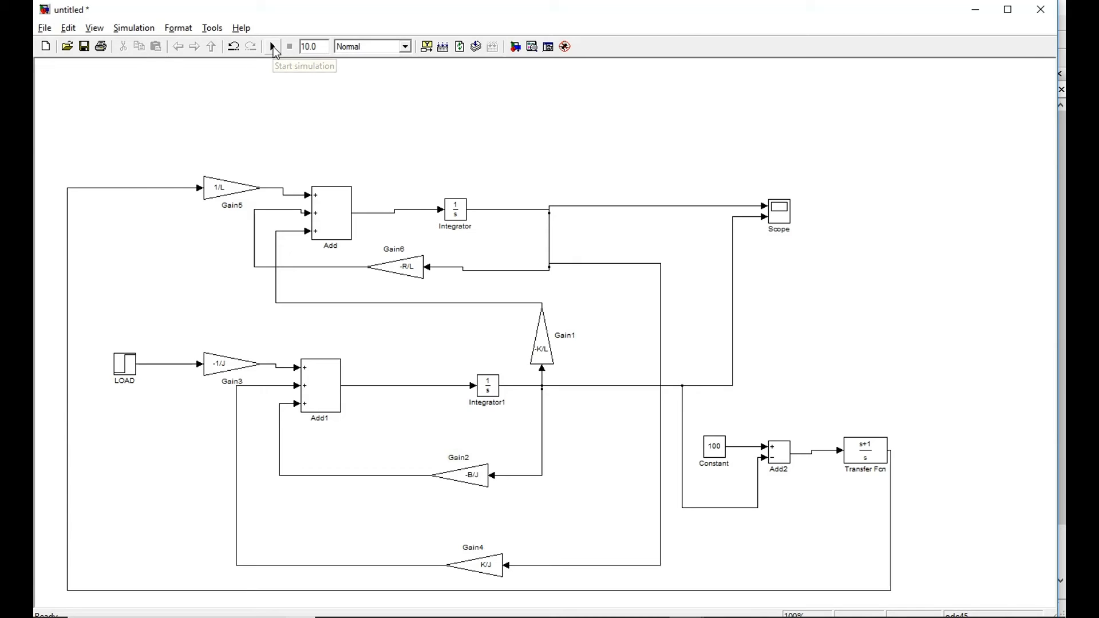
Run the closed-loop simulation for 10.0 seconds, autoscale the Scope plots and return to the model.
double_click(786, 214)
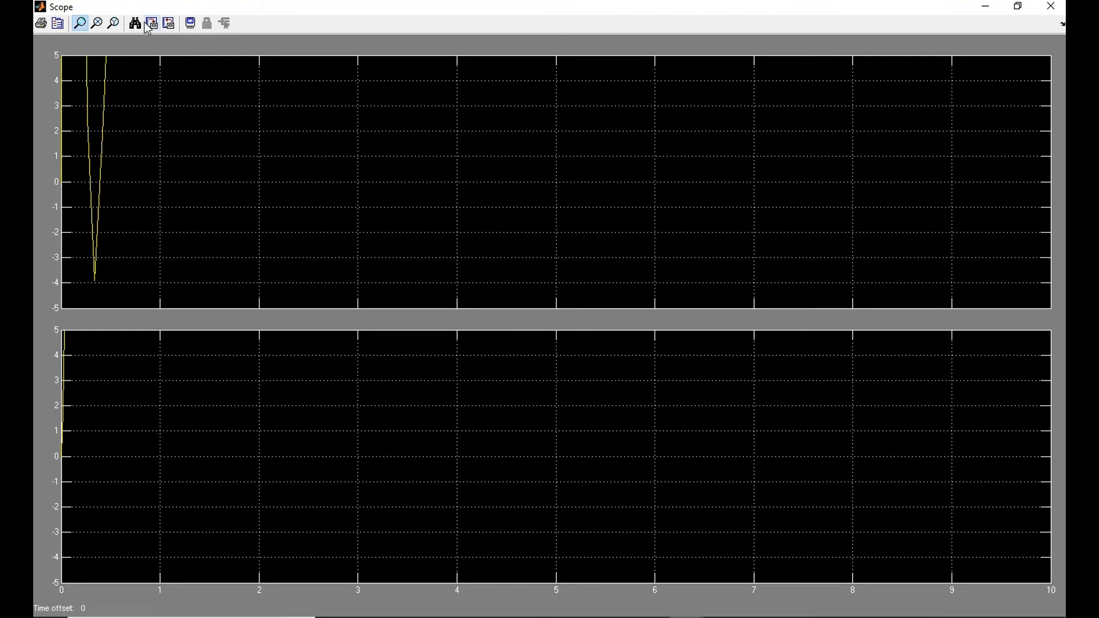
click(144, 27)
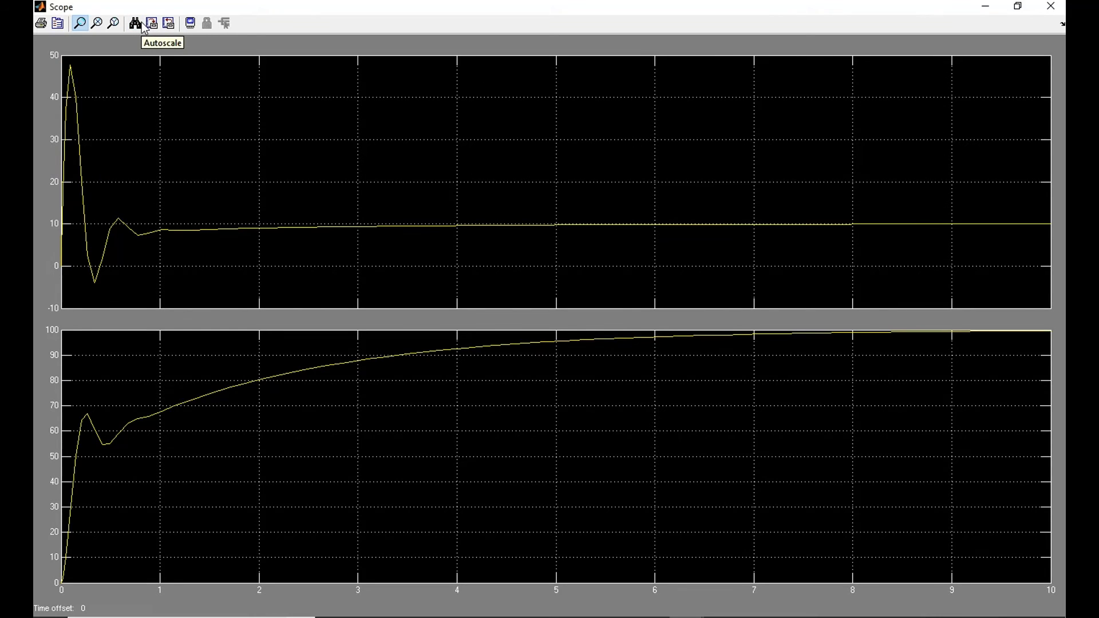
key(alt+Tab)
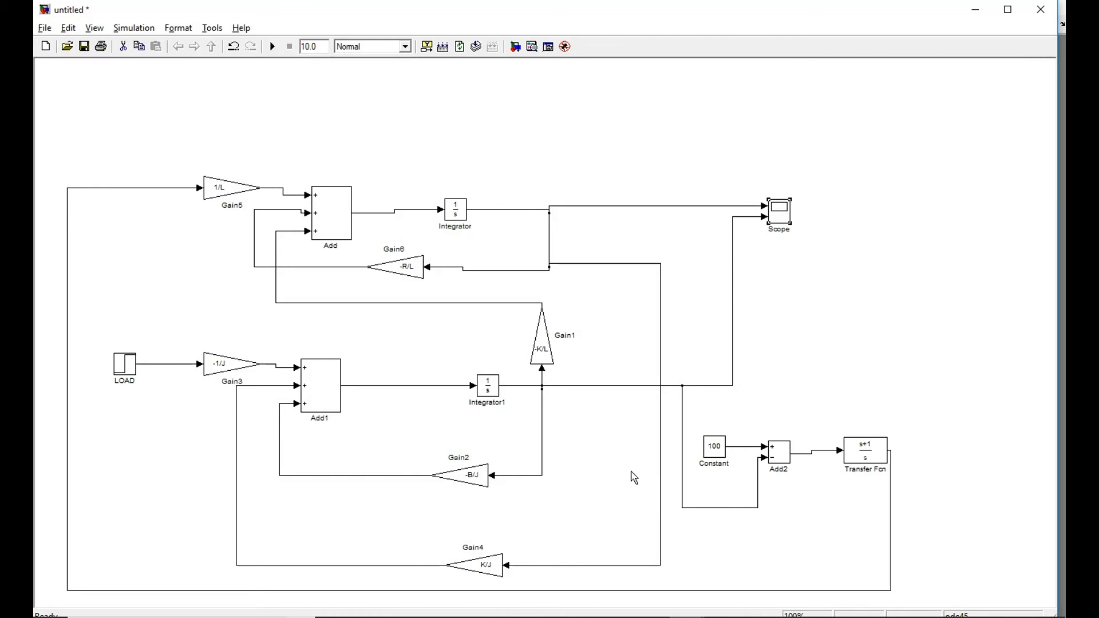
Set the Transfer Fcn block's numerator coefficient to [1 1]*10.
double_click(866, 458)
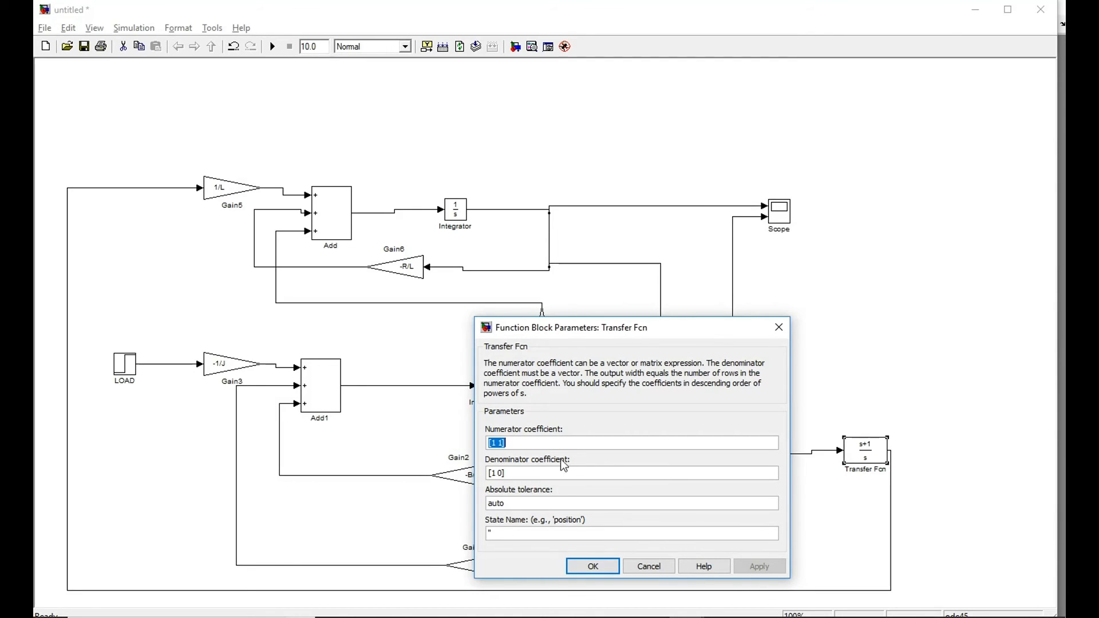
click(540, 445)
text(*)
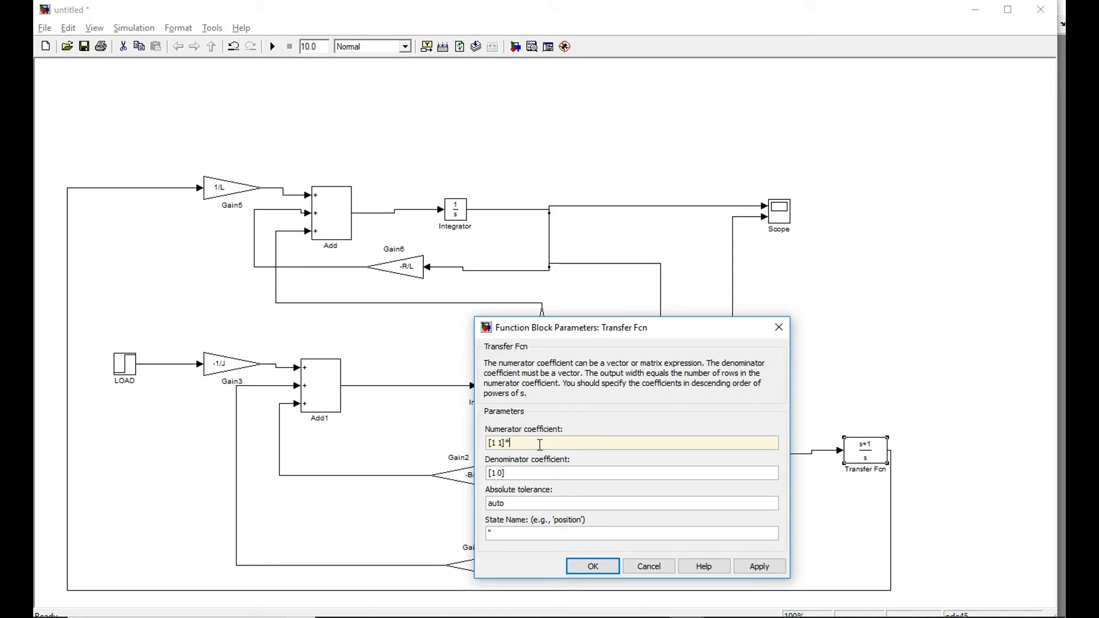
text(10)
click(770, 574)
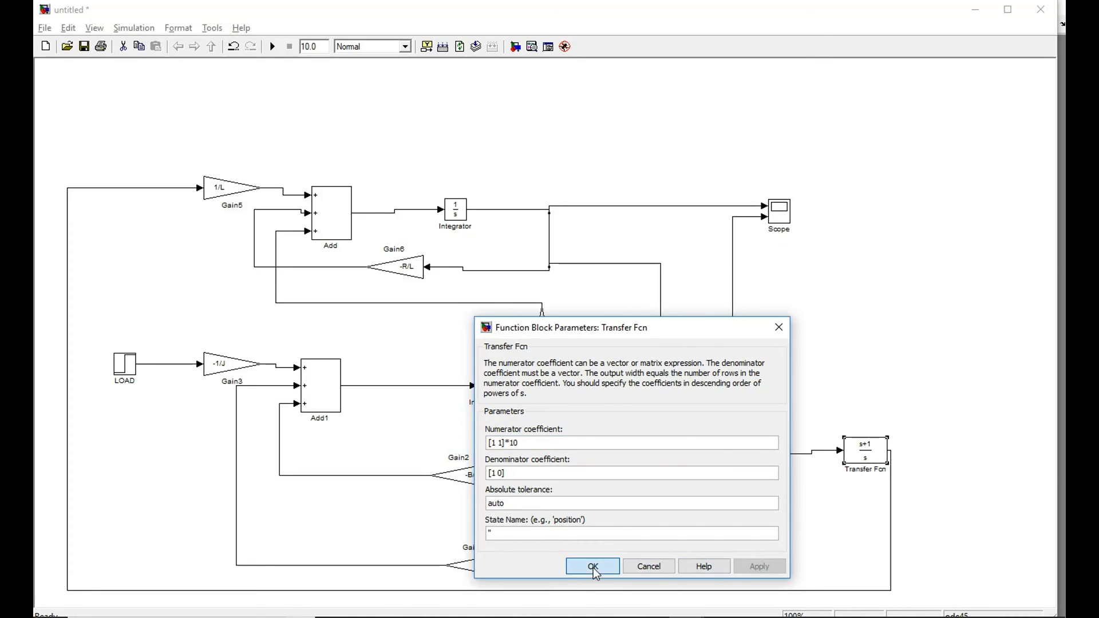
click(594, 568)
Rerun the simulation with the scaled controller, open the Scope and autoscale both plots.
click(279, 46)
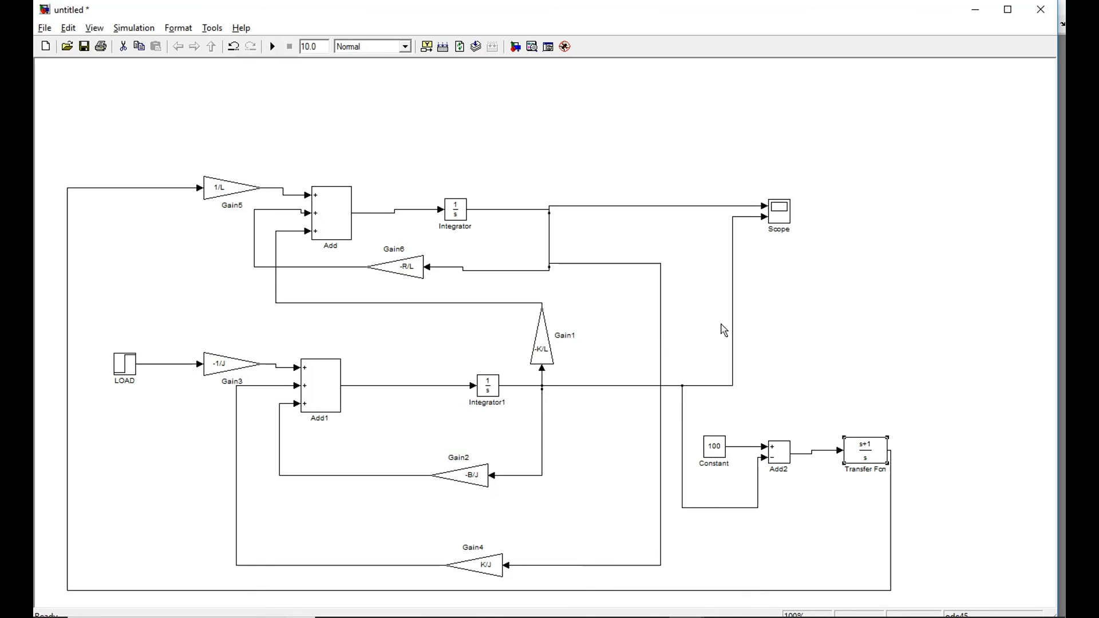
double_click(769, 215)
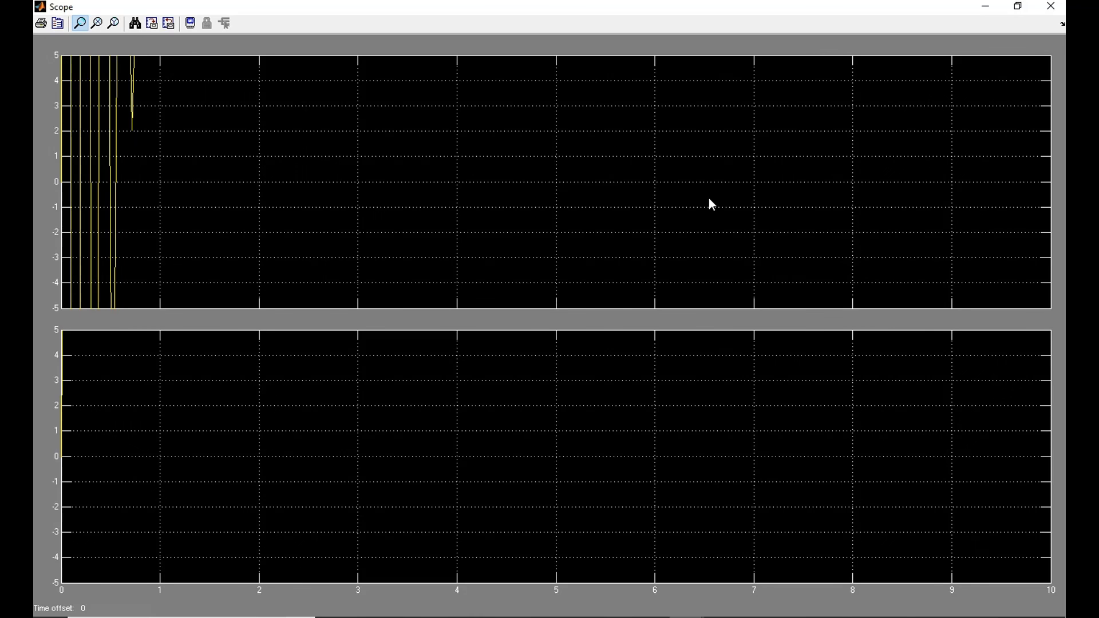
click(135, 24)
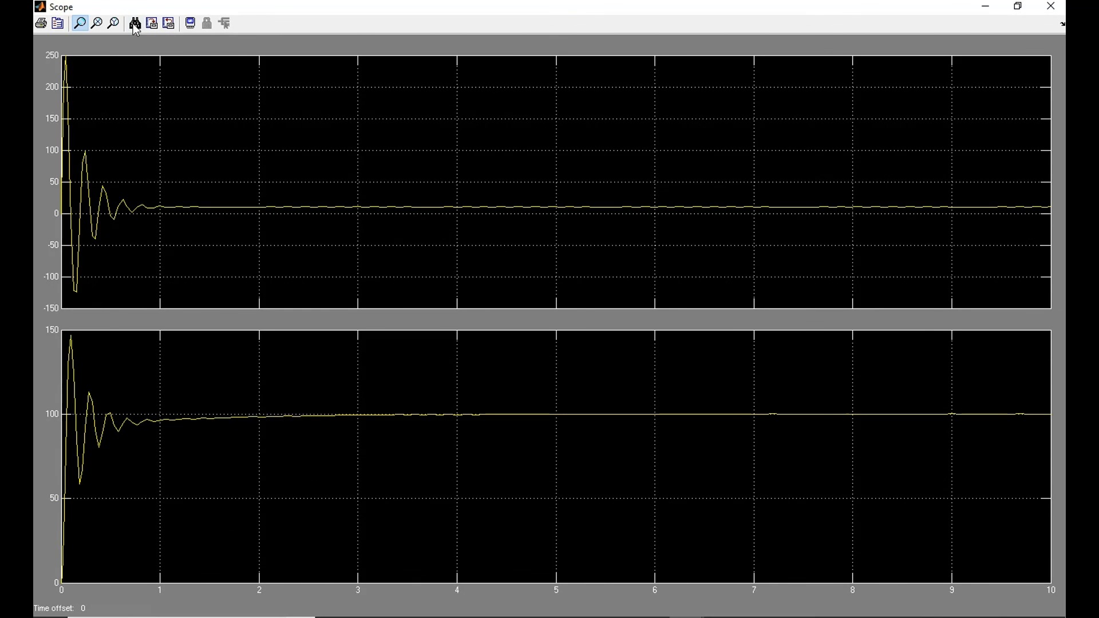